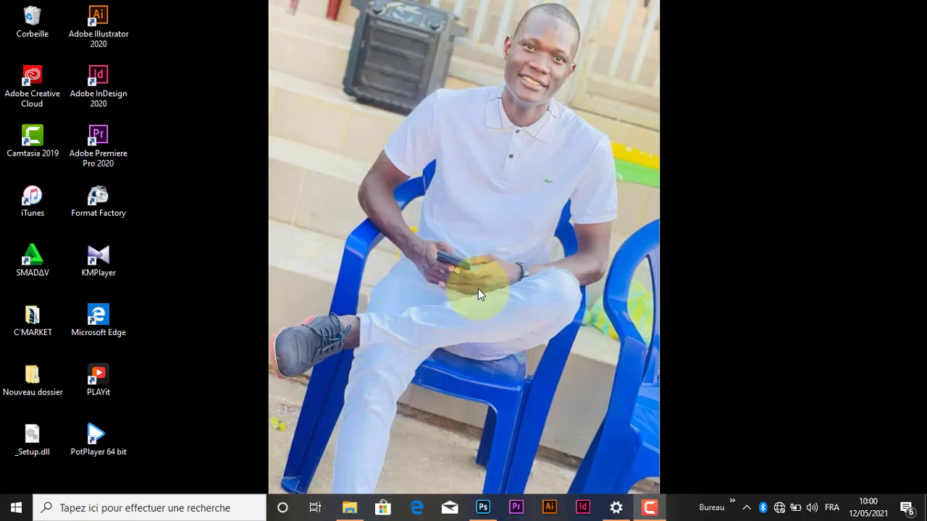
Step: Switch to Photoshop and create a new A4 print document in landscape orientation, 297 x 210 mm at 300 pixels/inch, RGB with white background
{"action": "left_click", "coordinate": [482, 511]}
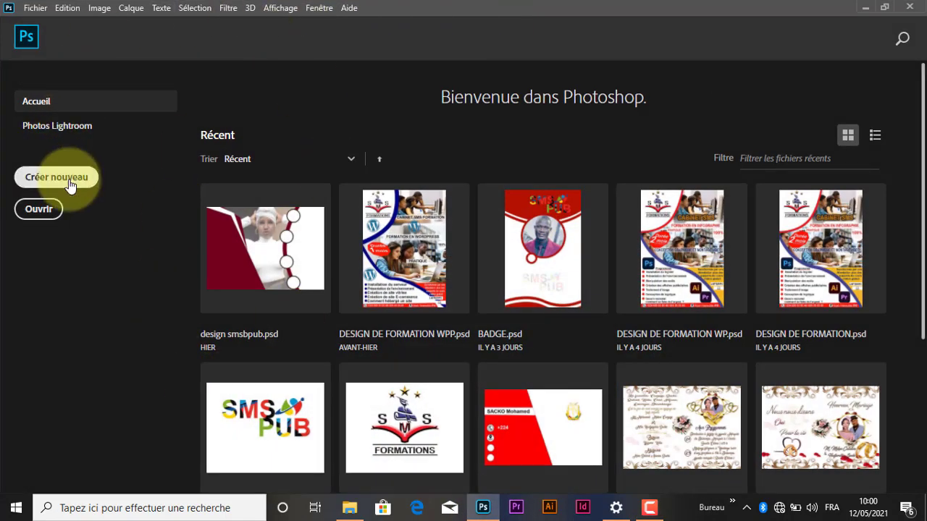
{"action": "left_click", "coordinate": [71, 183]}
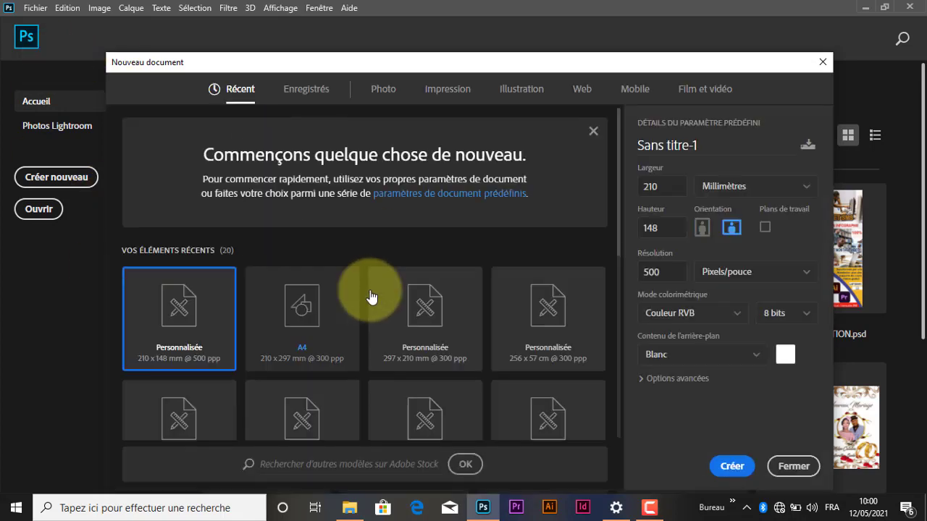
{"action": "left_click", "coordinate": [446, 87]}
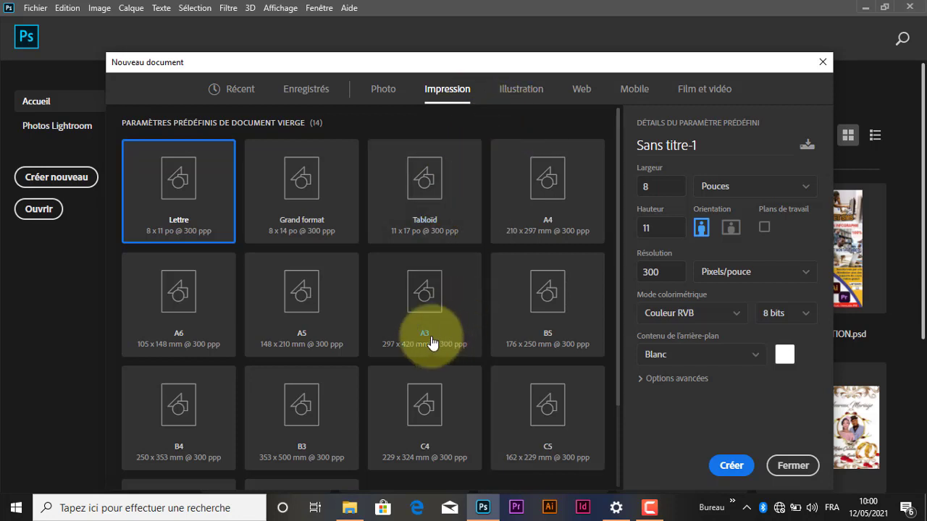
{"action": "left_click", "coordinate": [548, 189]}
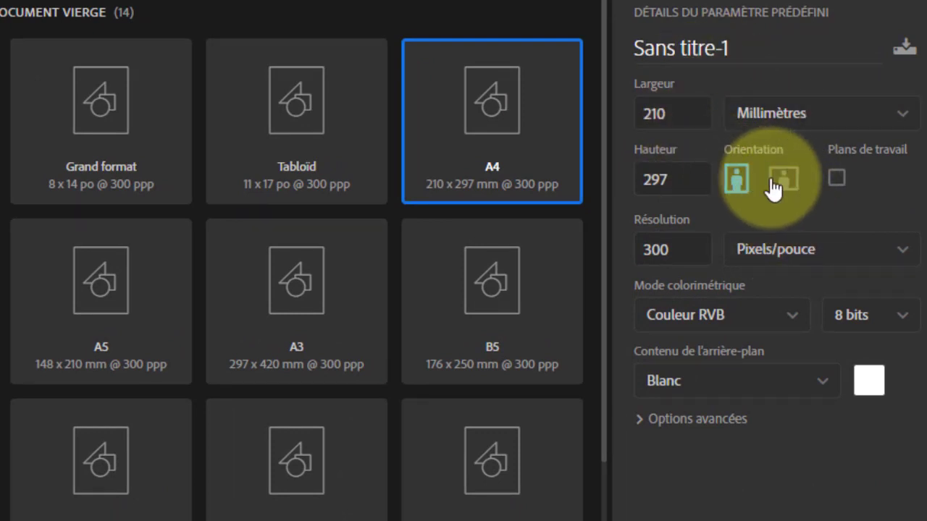
{"action": "left_click", "coordinate": [783, 181]}
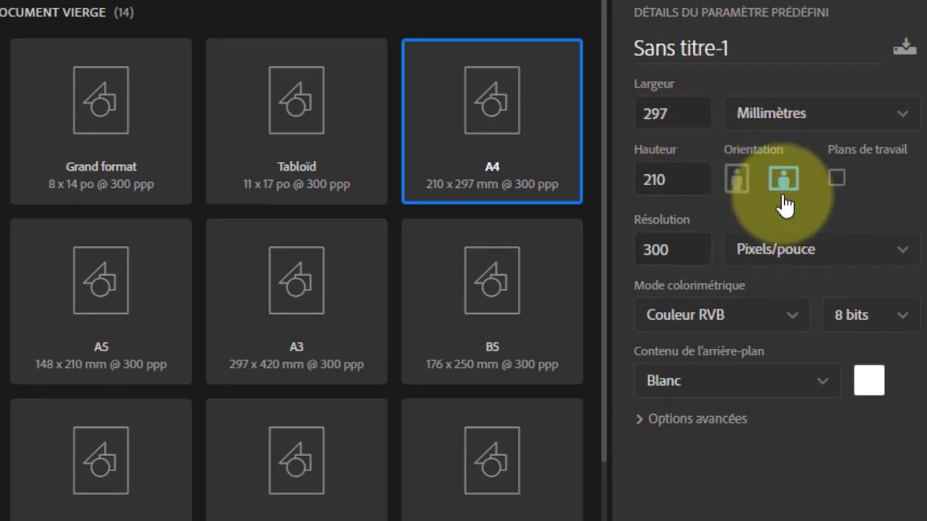
{"action": "left_click", "coordinate": [732, 51]}
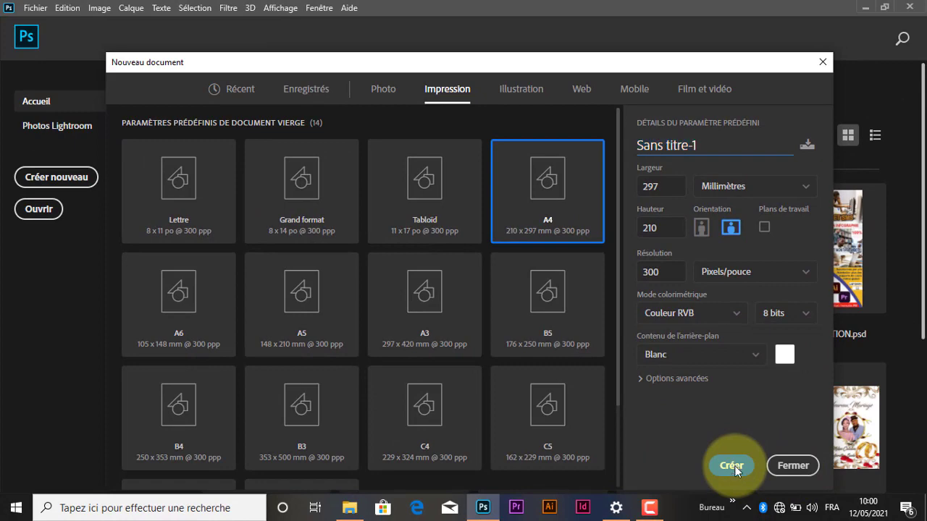
{"action": "left_click", "coordinate": [732, 466]}
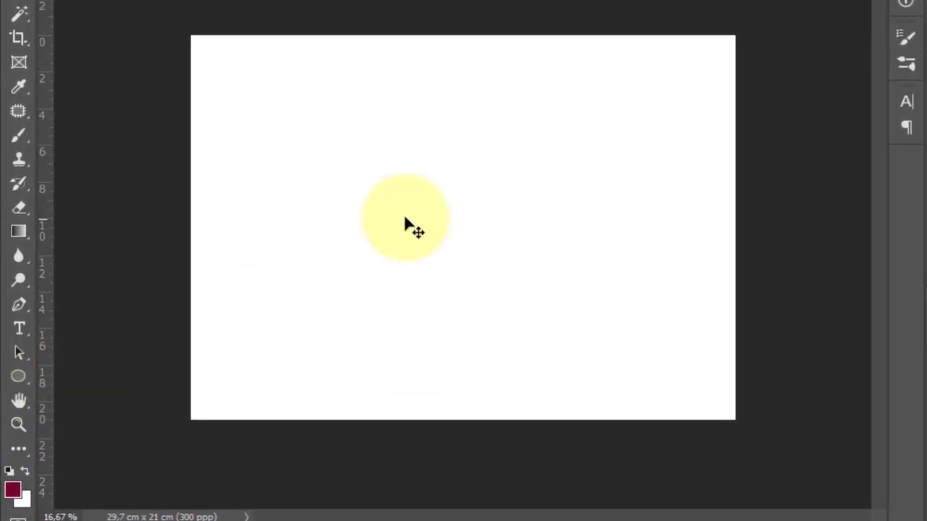
Step: Draw a full-height rectangle about 1590 x 2492 px from the canvas's top-left corner with the Rectangle tool
{"action": "left_click", "coordinate": [30, 378]}
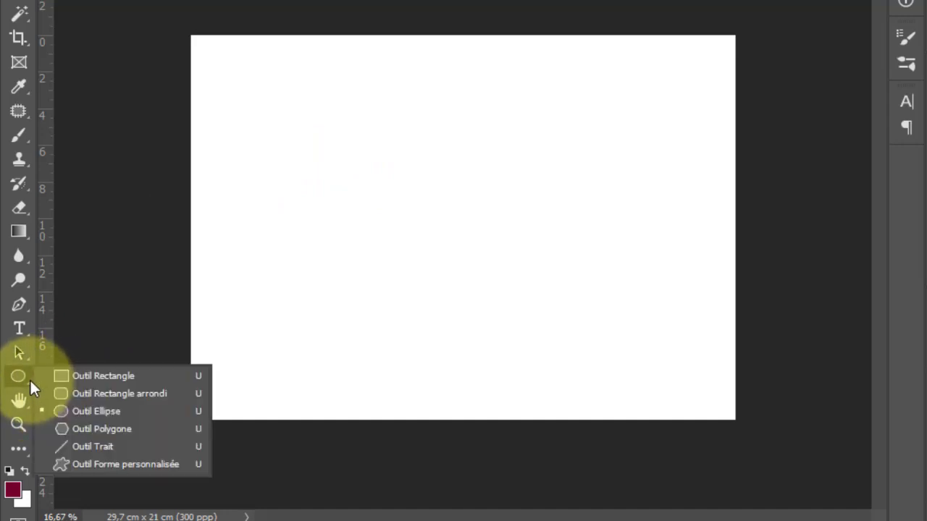
{"action": "left_click", "coordinate": [104, 375]}
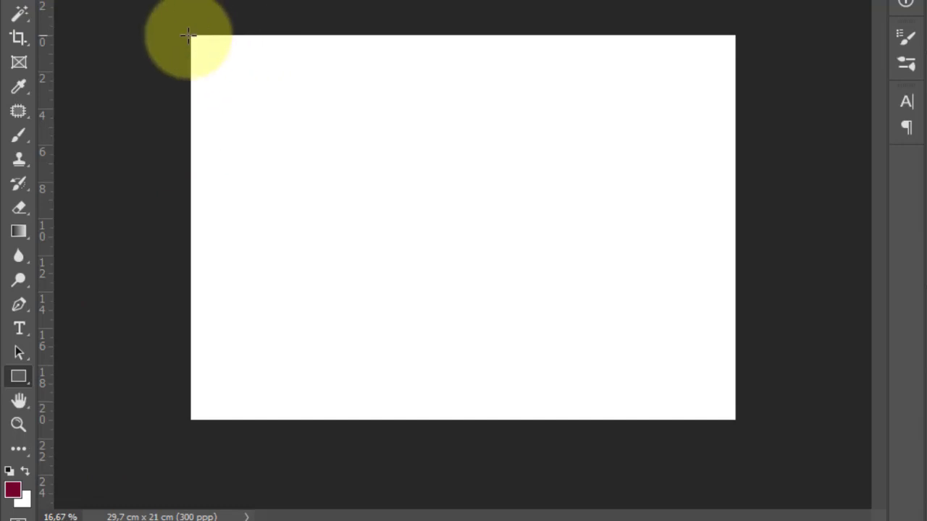
{"action": "left_click_drag", "start_coordinate": [188, 34], "coordinate": [435, 421]}
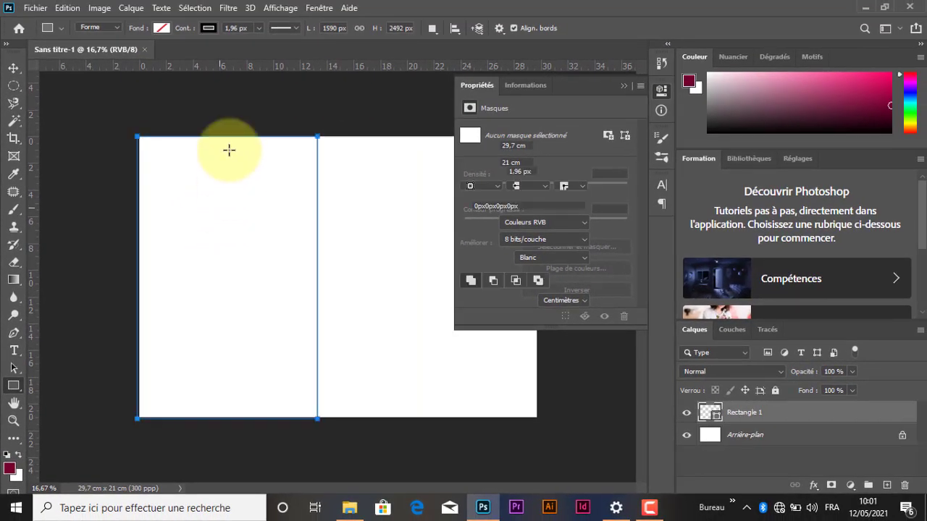
Step: Fill the rectangle with dark red and remove its outline
{"action": "left_click", "coordinate": [162, 26]}
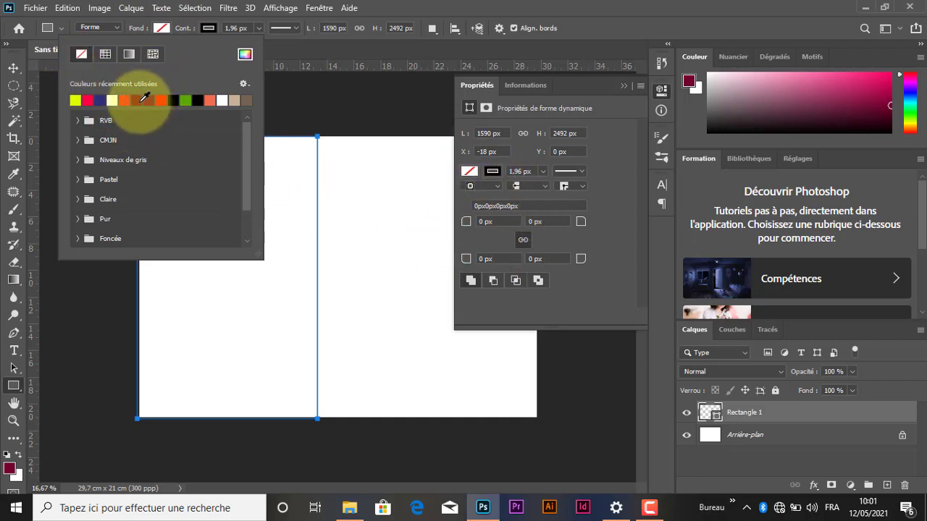
{"action": "left_click", "coordinate": [160, 31]}
{"action": "left_click", "coordinate": [160, 29]}
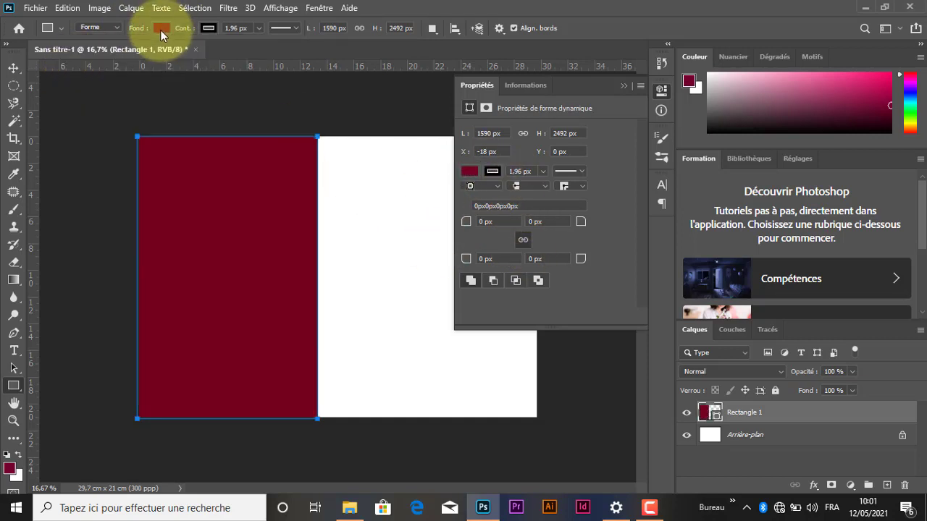
{"action": "left_click", "coordinate": [207, 27]}
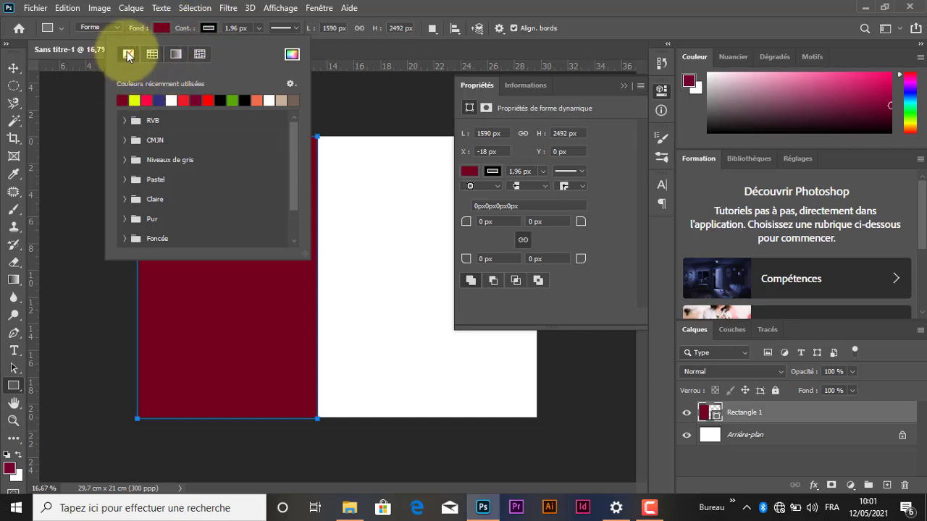
{"action": "left_click", "coordinate": [213, 26]}
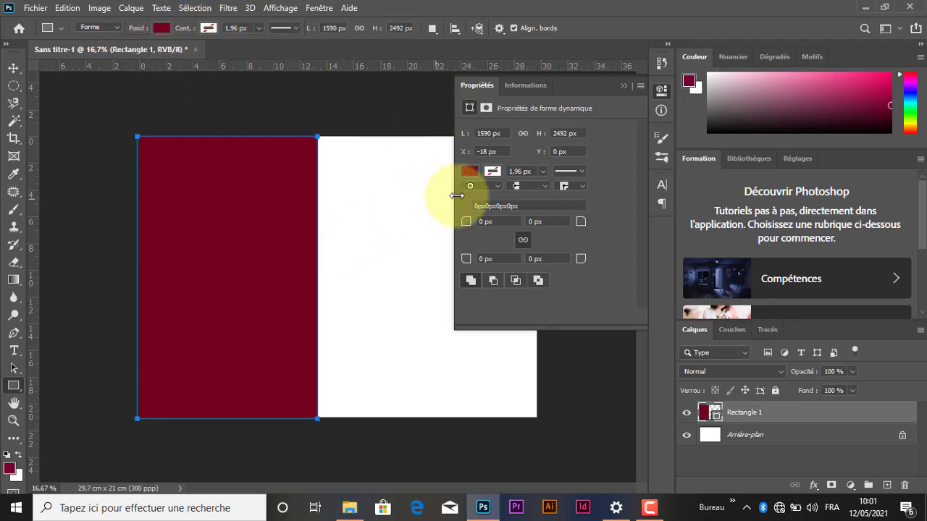
{"action": "left_click", "coordinate": [622, 86]}
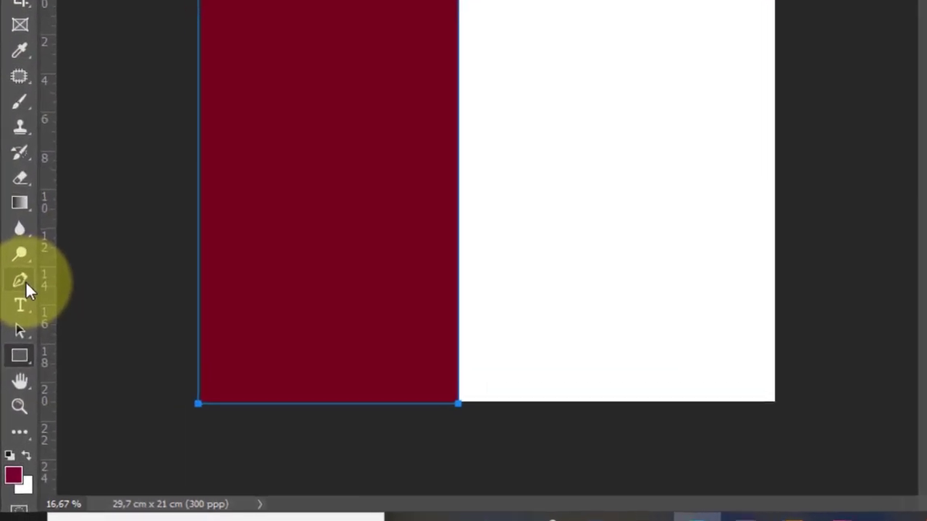
Step: Move the rectangle's top-right anchor point inward and down with the Add Anchor Point tool, accepting conversion to a regular path
{"action": "right_click", "coordinate": [23, 284]}
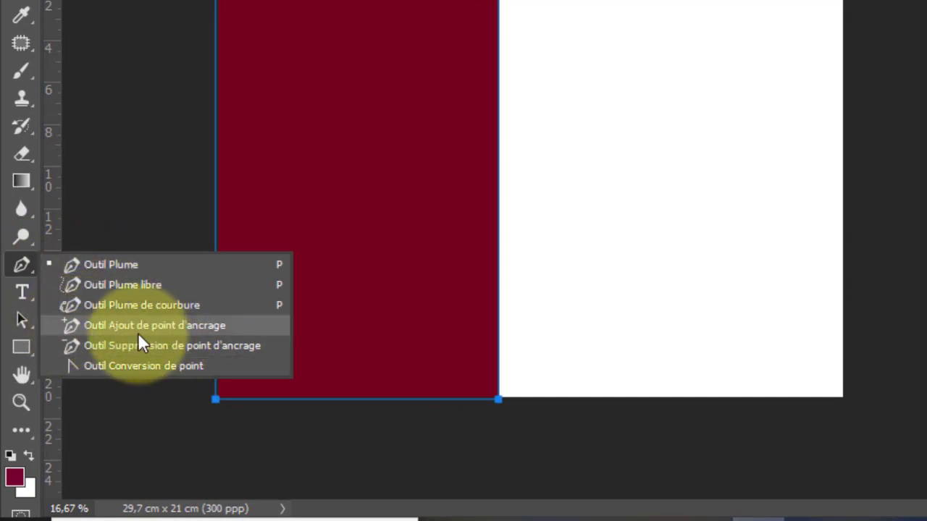
{"action": "left_click", "coordinate": [202, 325]}
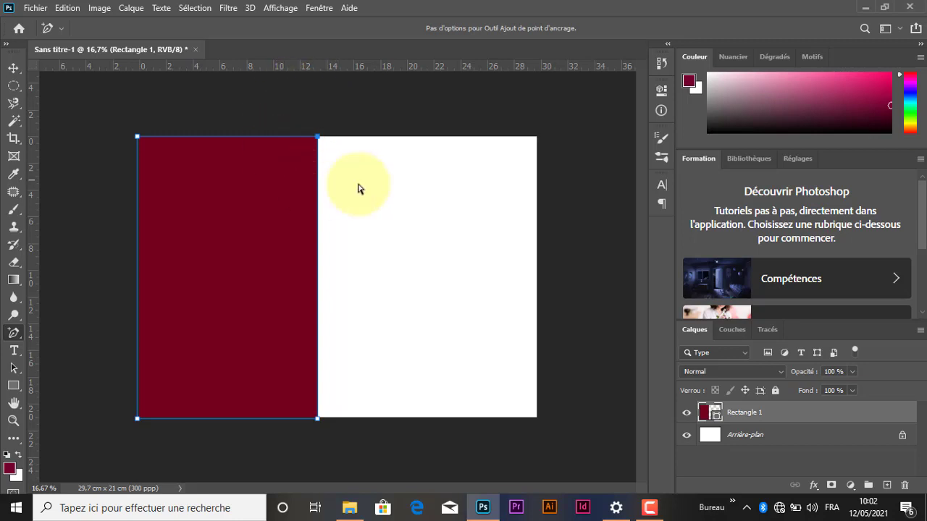
{"action": "left_click_drag", "start_coordinate": [318, 139], "coordinate": [264, 176]}
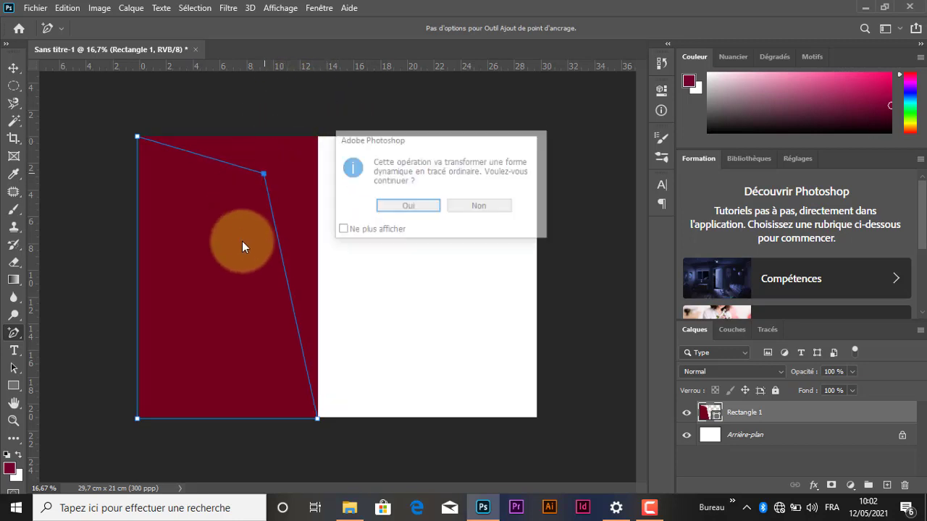
{"action": "left_click", "coordinate": [406, 210]}
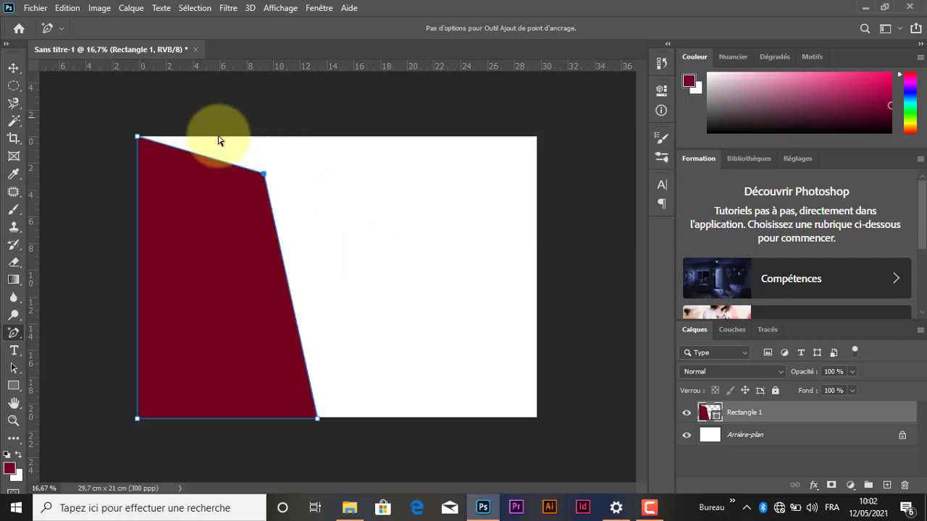
Step: Duplicate the dark red shape with a slight offset to the right and fill the copy with white
{"action": "left_click", "coordinate": [12, 68]}
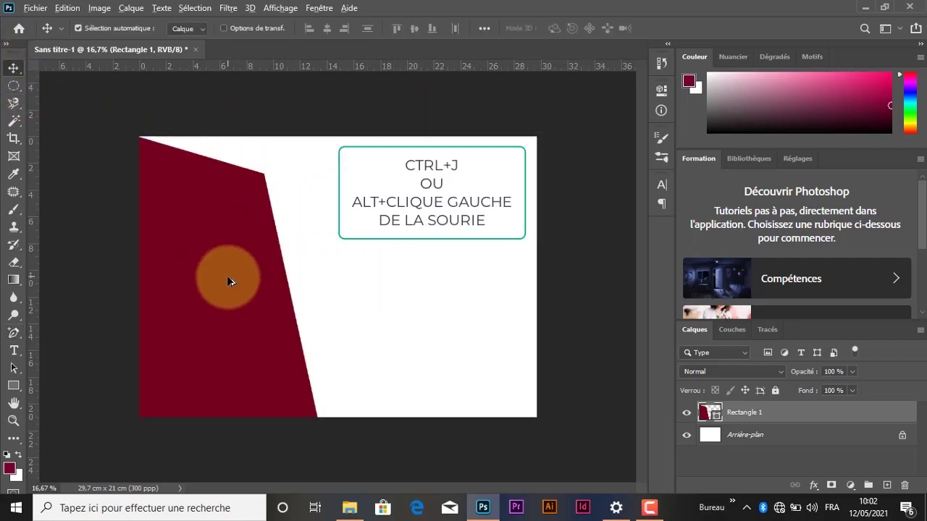
{"action": "mouse_move", "coordinate": [232, 278]}
{"action": "left_mouse_down"}
{"action": "mouse_move", "coordinate": [243, 264]}
{"action": "mouse_move", "coordinate": [236, 279]}
{"action": "left_mouse_up"}
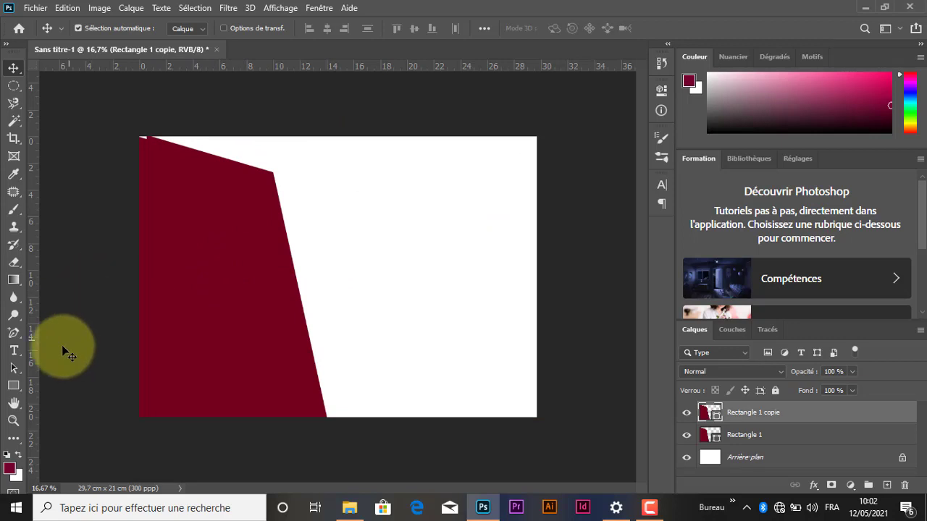
{"action": "left_click", "coordinate": [14, 386]}
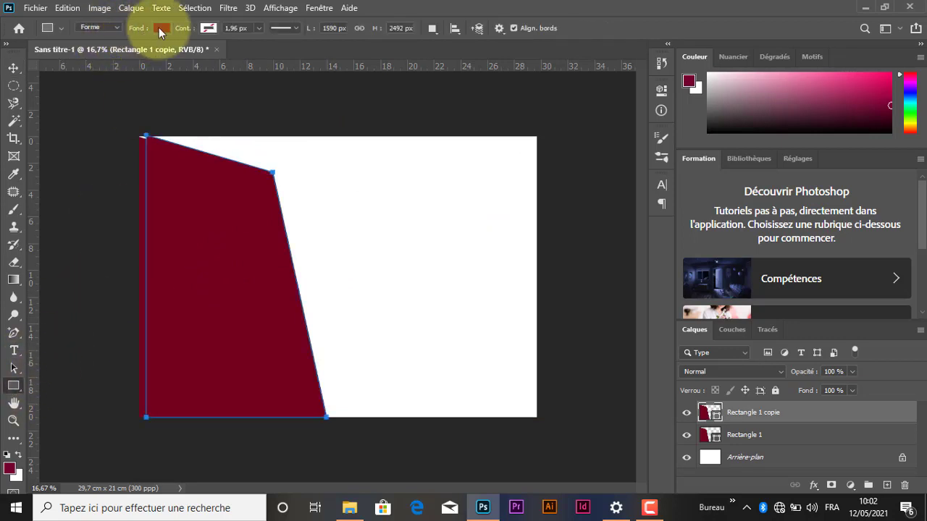
{"action": "left_click", "coordinate": [160, 28]}
{"action": "left_click", "coordinate": [125, 99]}
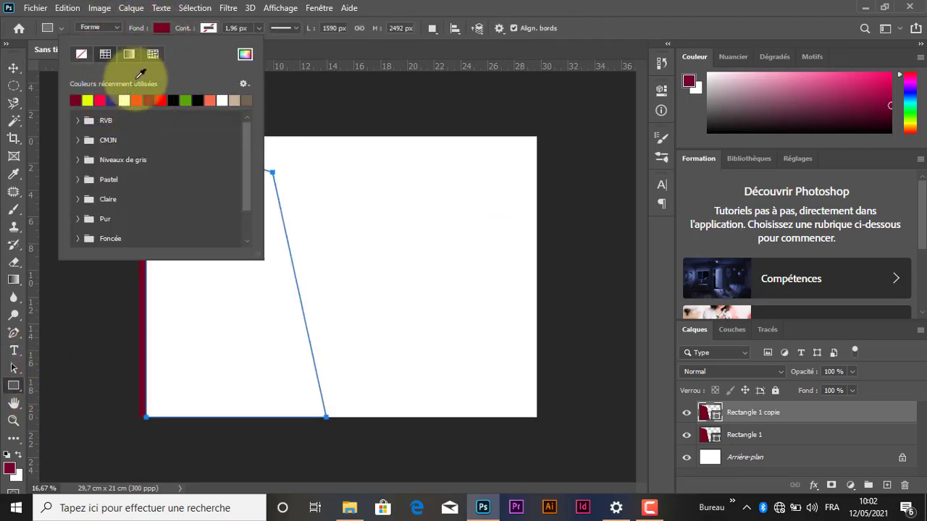
{"action": "left_click", "coordinate": [160, 27]}
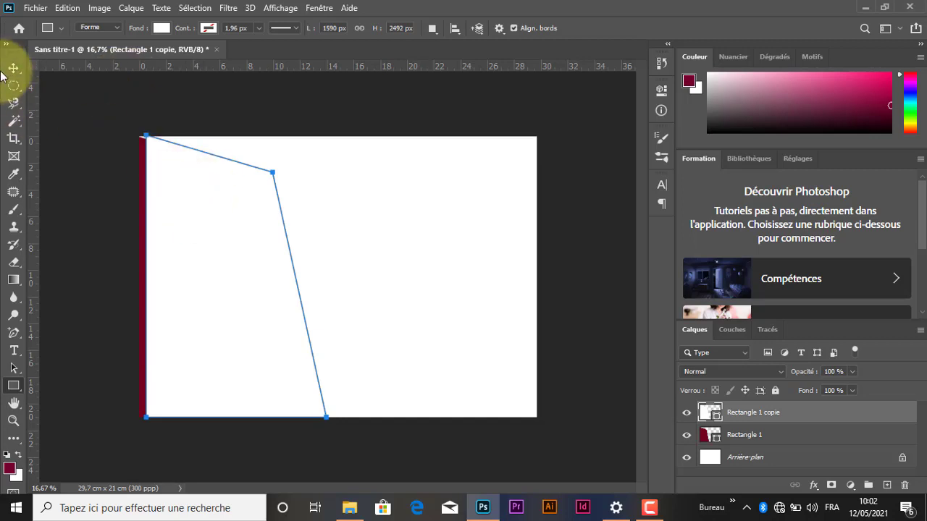
Step: Shift the white shape down and left to leave a dark red band, and duplicate it farther down and left
{"action": "left_click", "coordinate": [22, 69]}
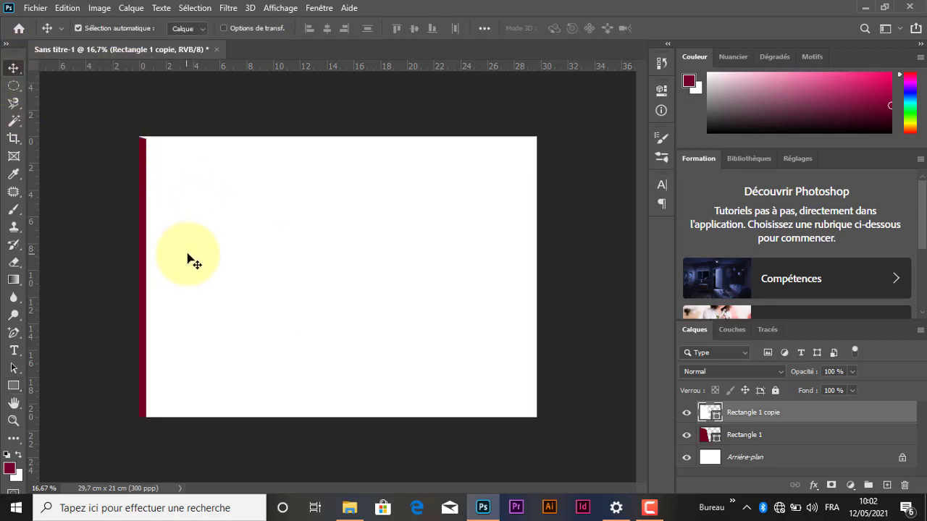
{"action": "mouse_move", "coordinate": [205, 255]}
{"action": "left_mouse_down"}
{"action": "mouse_move", "coordinate": [185, 270]}
{"action": "mouse_move", "coordinate": [203, 260]}
{"action": "mouse_move", "coordinate": [196, 264]}
{"action": "left_mouse_up"}
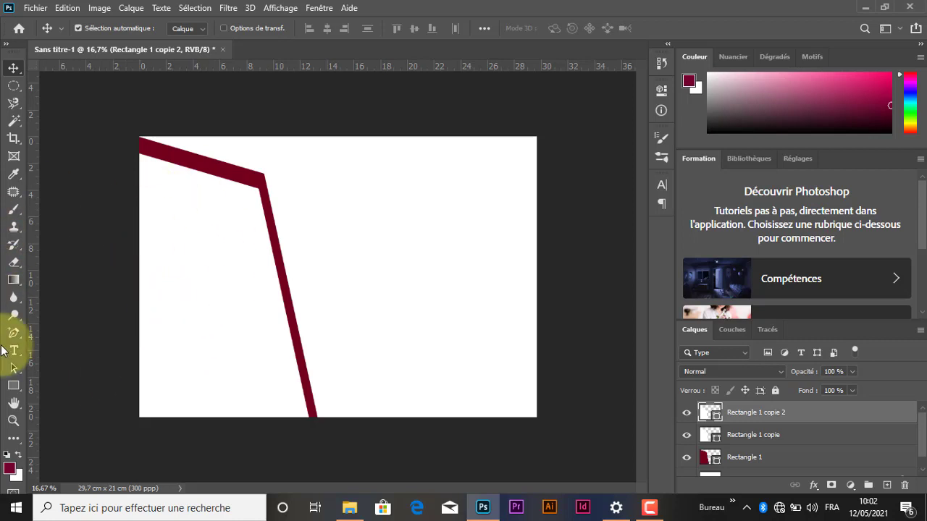
Step: Fill the second copy with dark red and move it up to narrow the white band around it
{"action": "left_click", "coordinate": [12, 388]}
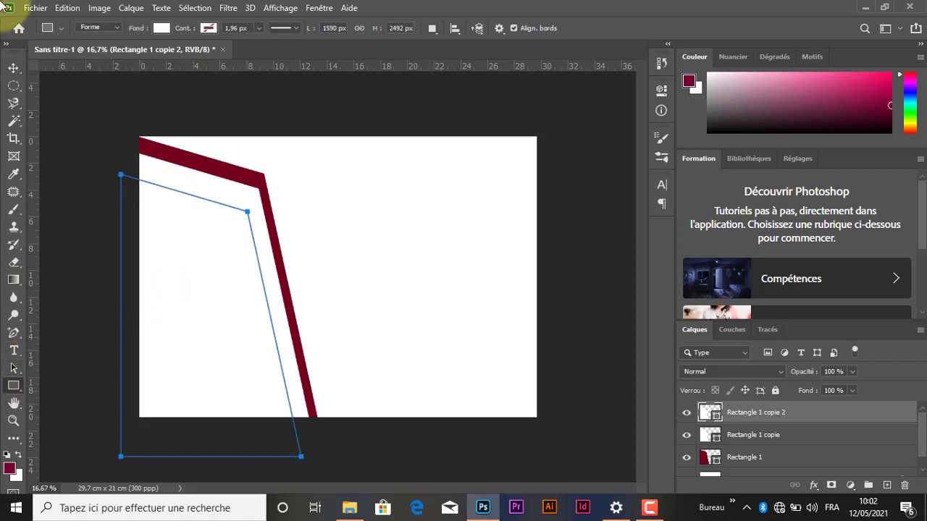
{"action": "left_click", "coordinate": [160, 28]}
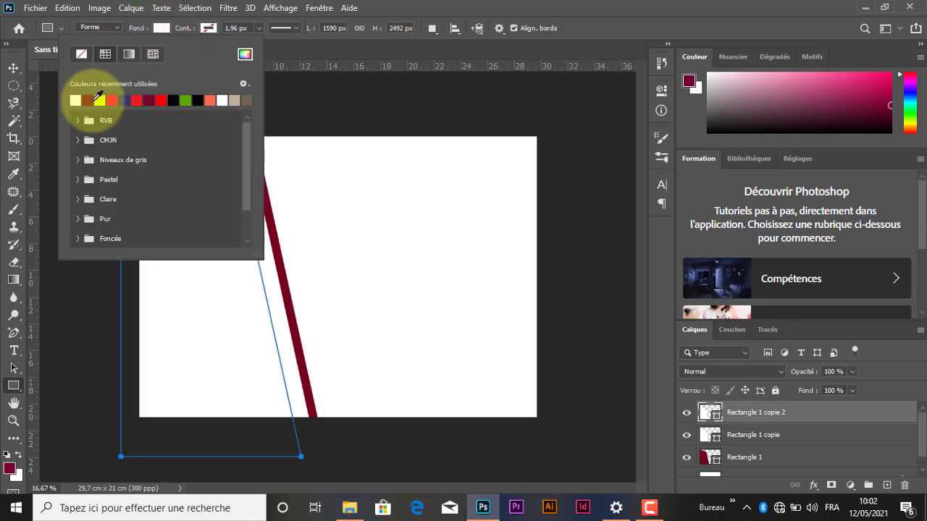
{"action": "left_click", "coordinate": [105, 55]}
{"action": "left_click", "coordinate": [161, 27]}
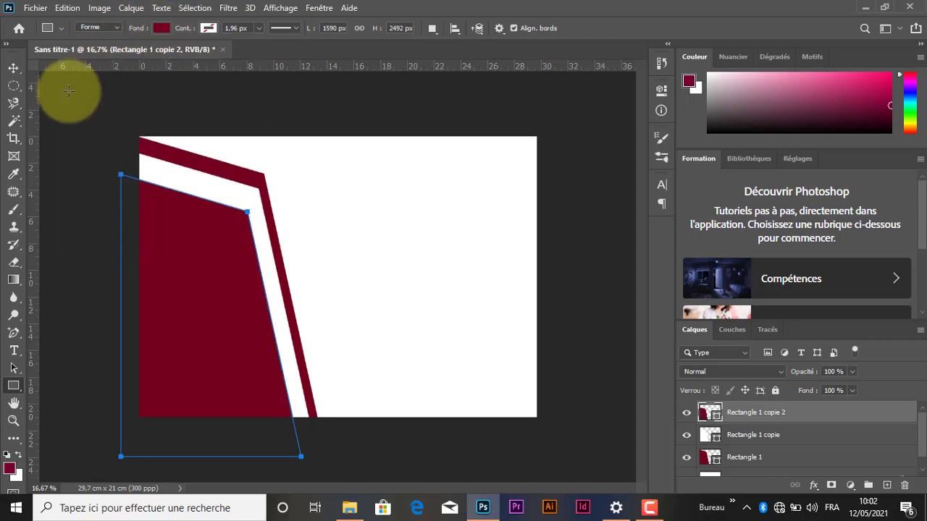
{"action": "left_click", "coordinate": [13, 66]}
{"action": "left_click_drag", "start_coordinate": [217, 306], "coordinate": [227, 281]}
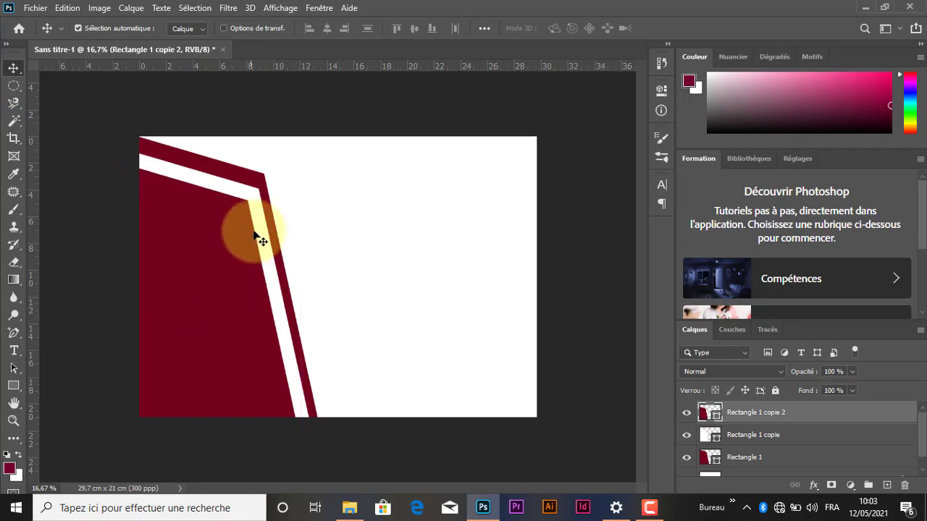
Step: Rotate the original dark red shape by -0.05° and nudge the white shape up to thin the outer red band
{"action": "left_click", "coordinate": [257, 175]}
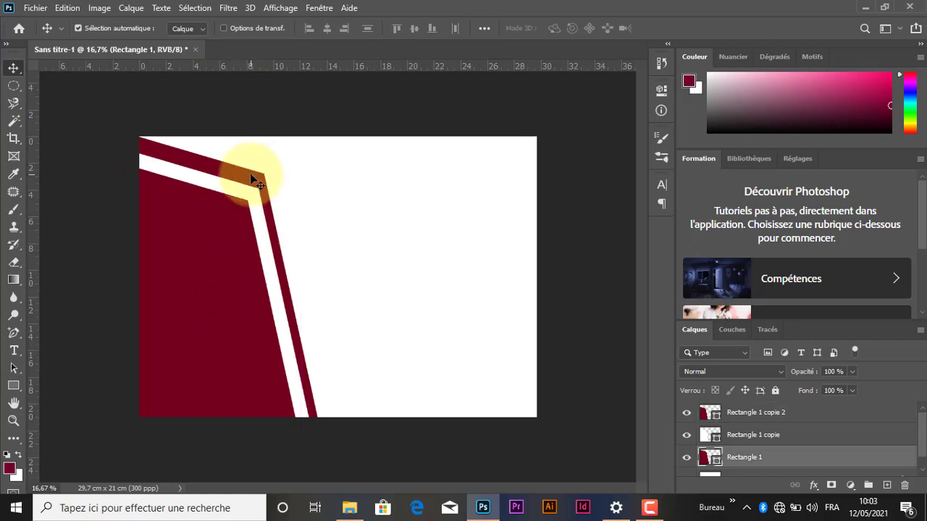
{"action": "key", "text": "ctrl+t"}
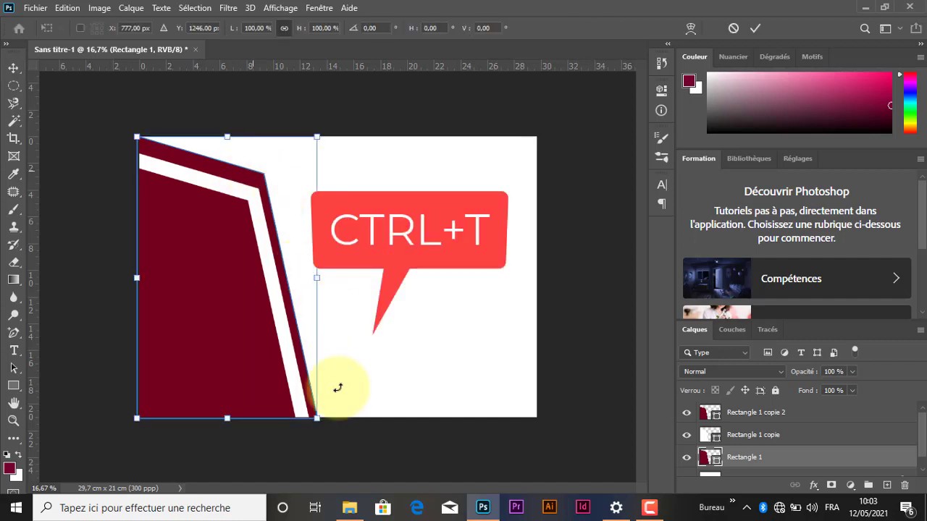
{"action": "left_click_drag", "start_coordinate": [325, 430], "coordinate": [315, 413]}
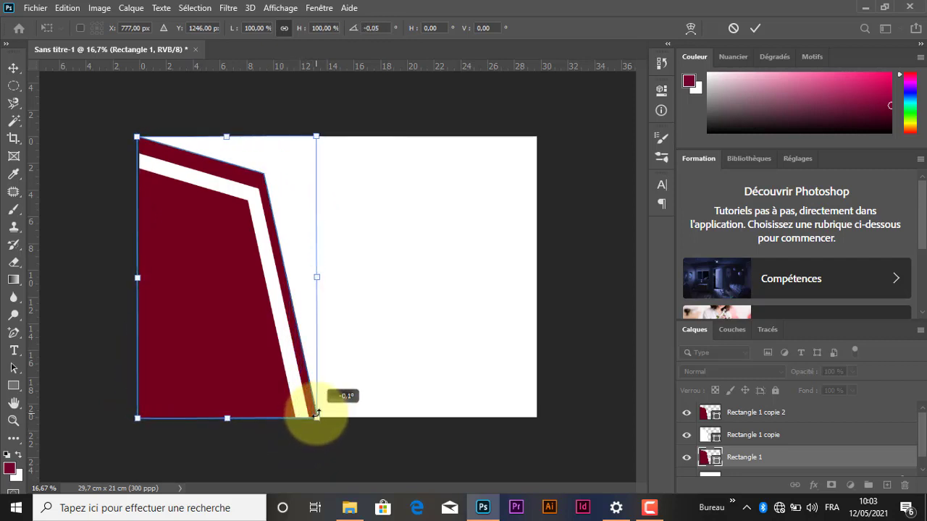
{"action": "left_click", "coordinate": [754, 29]}
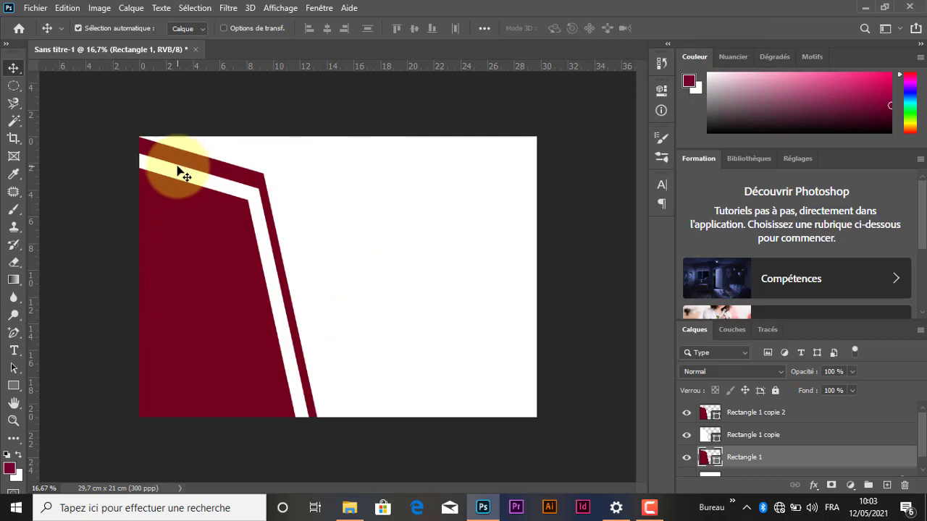
{"action": "mouse_move", "coordinate": [184, 174]}
{"action": "left_mouse_down"}
{"action": "mouse_move", "coordinate": [181, 155]}
{"action": "mouse_move", "coordinate": [183, 169]}
{"action": "left_mouse_up"}
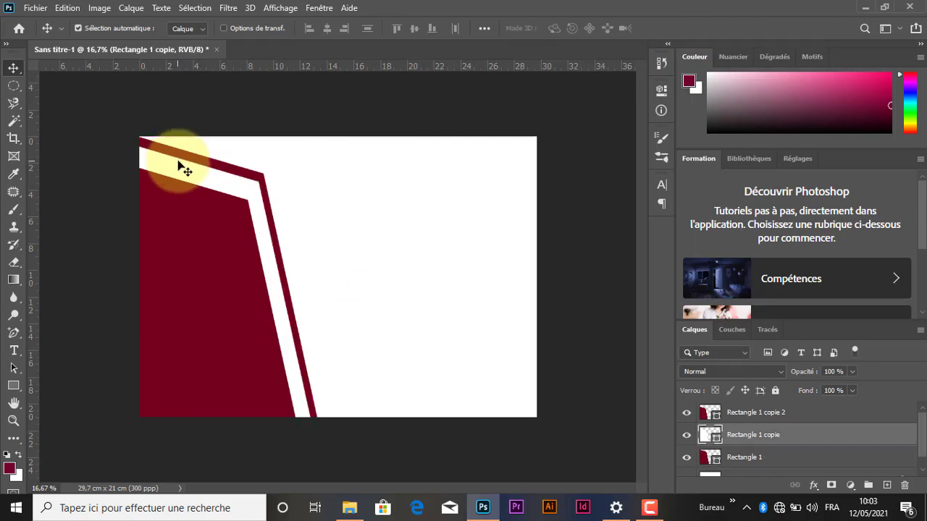
Step: Rotate the white shape by 12.33°, scale it to 109.73%, and reposition it over the original dark red shape
{"action": "key", "text": "ctrl"}
{"action": "key", "text": "ctrl+t"}
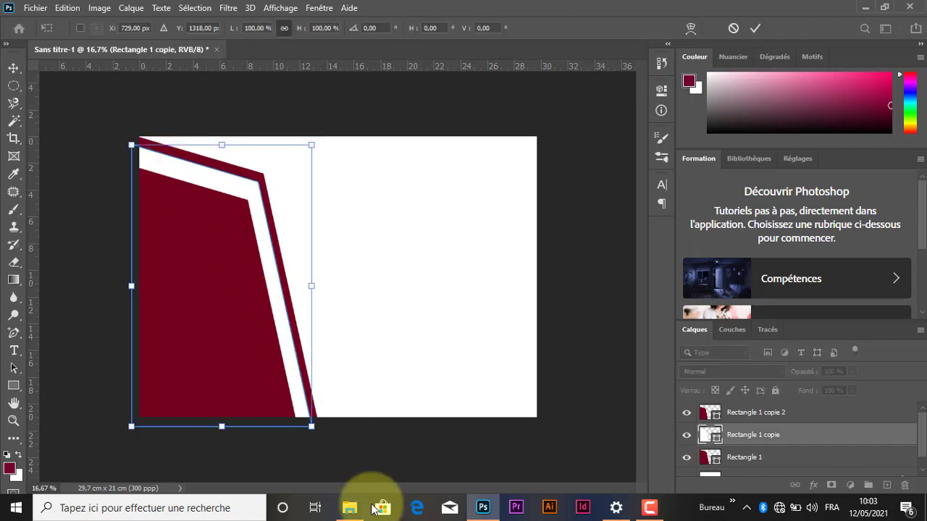
{"action": "left_click_drag", "start_coordinate": [310, 448], "coordinate": [291, 458]}
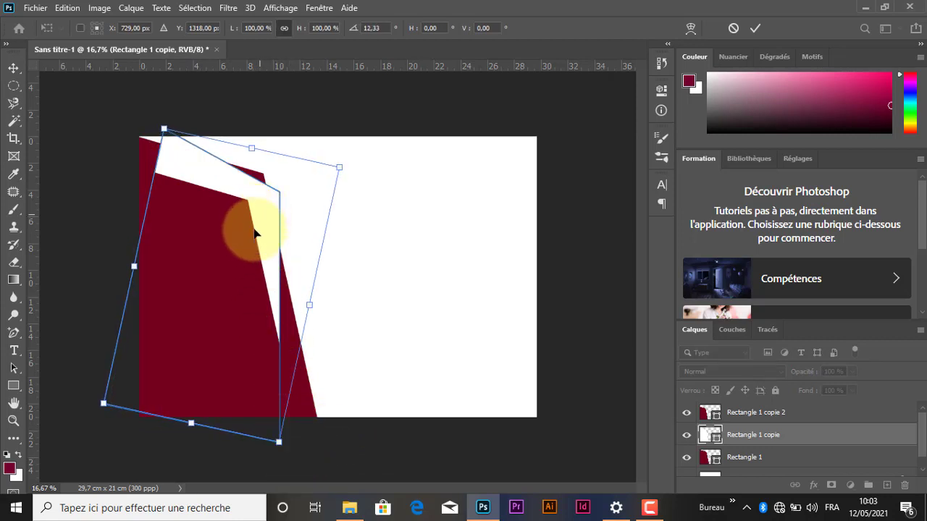
{"action": "mouse_move", "coordinate": [254, 232]}
{"action": "left_mouse_down"}
{"action": "mouse_move", "coordinate": [255, 242]}
{"action": "mouse_move", "coordinate": [258, 212]}
{"action": "mouse_move", "coordinate": [255, 225]}
{"action": "left_mouse_up"}
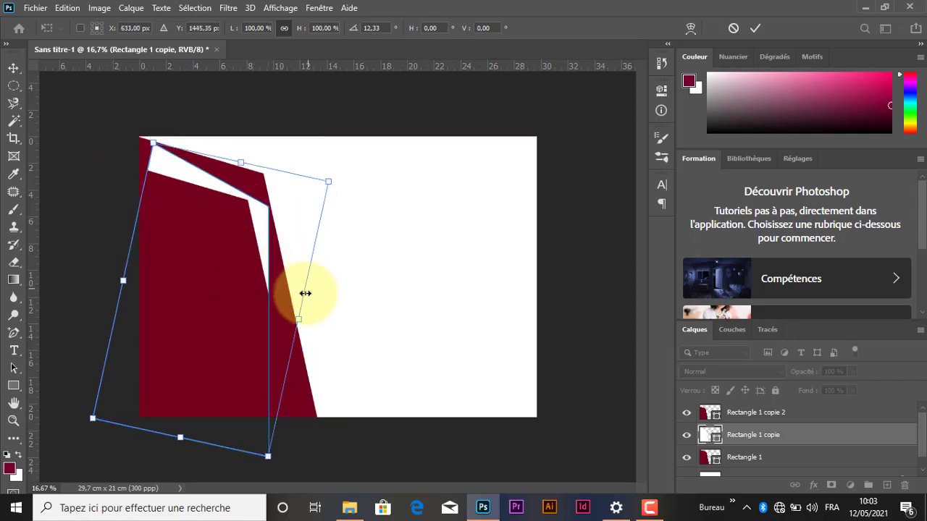
{"action": "left_click_drag", "start_coordinate": [300, 322], "coordinate": [323, 320]}
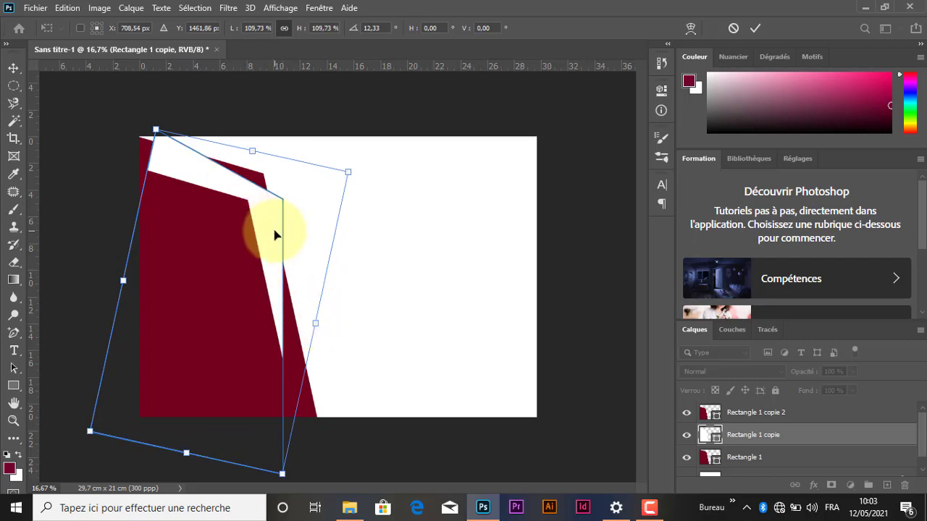
{"action": "left_click_drag", "start_coordinate": [275, 235], "coordinate": [267, 241]}
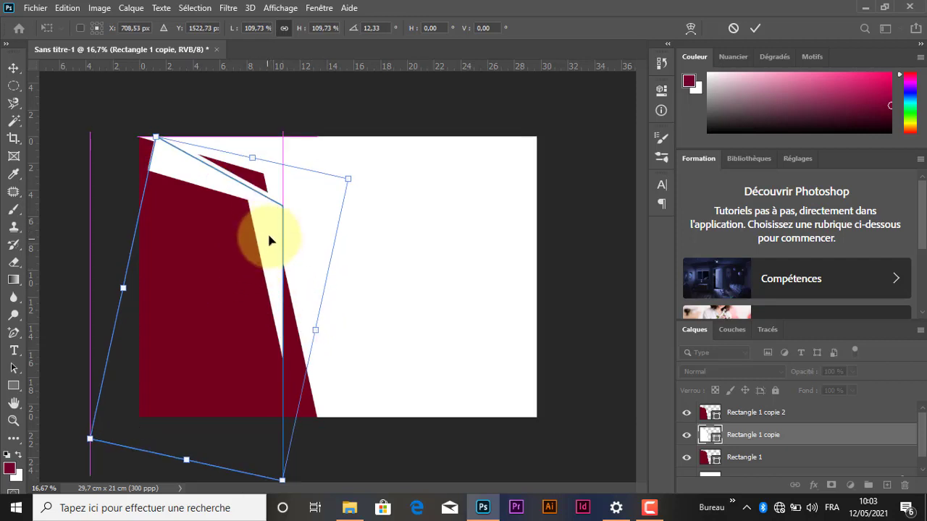
{"action": "left_click", "coordinate": [755, 28]}
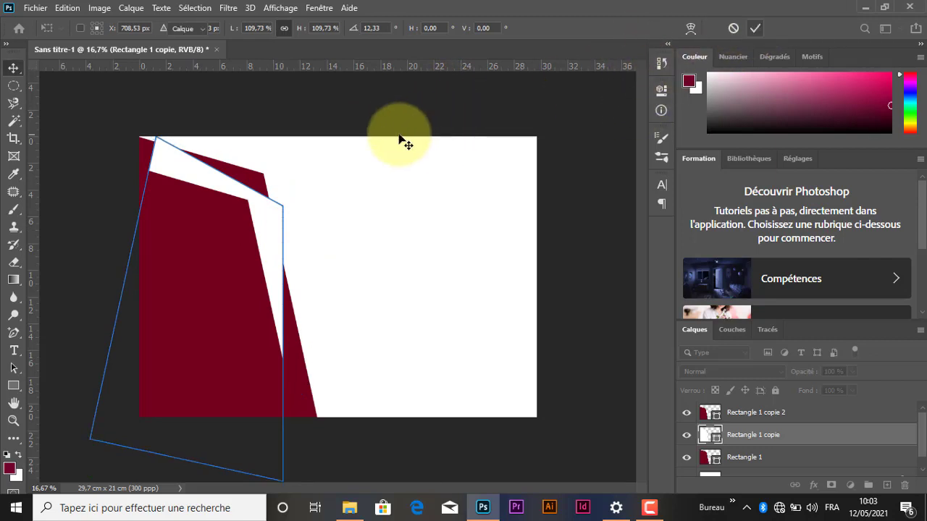
Step: Rotate the topmost dark red shape by 5.49°
{"action": "left_click", "coordinate": [197, 228]}
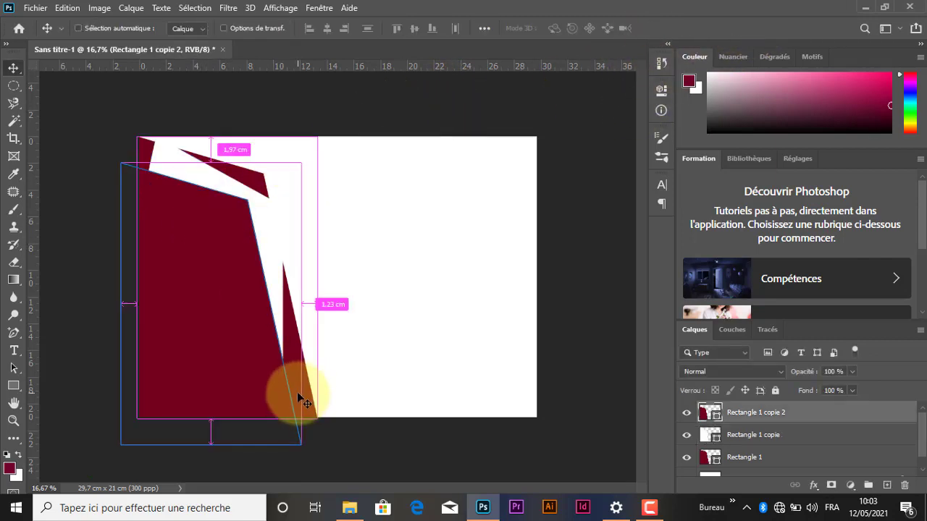
{"action": "key", "text": "ctrl+t"}
{"action": "key", "text": "Escape"}
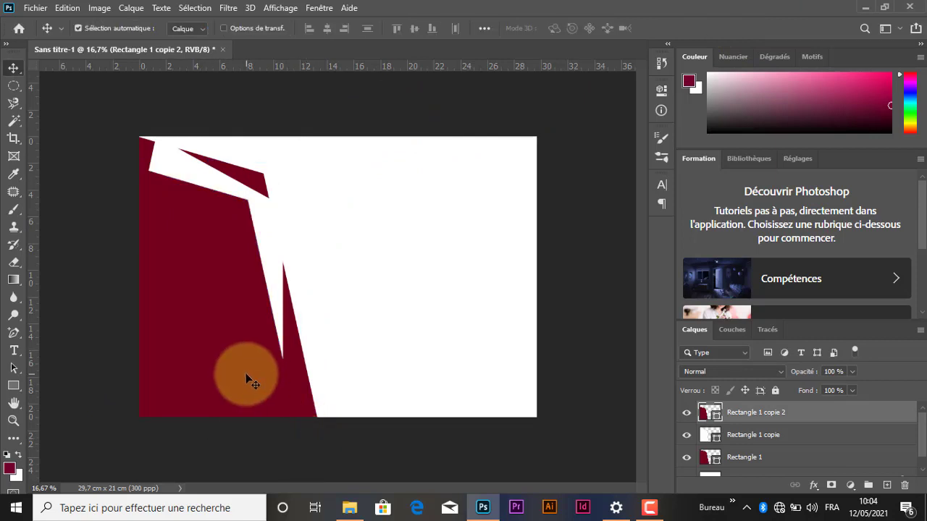
{"action": "key", "text": "ctrl+t"}
{"action": "left_click_drag", "start_coordinate": [320, 446], "coordinate": [307, 465]}
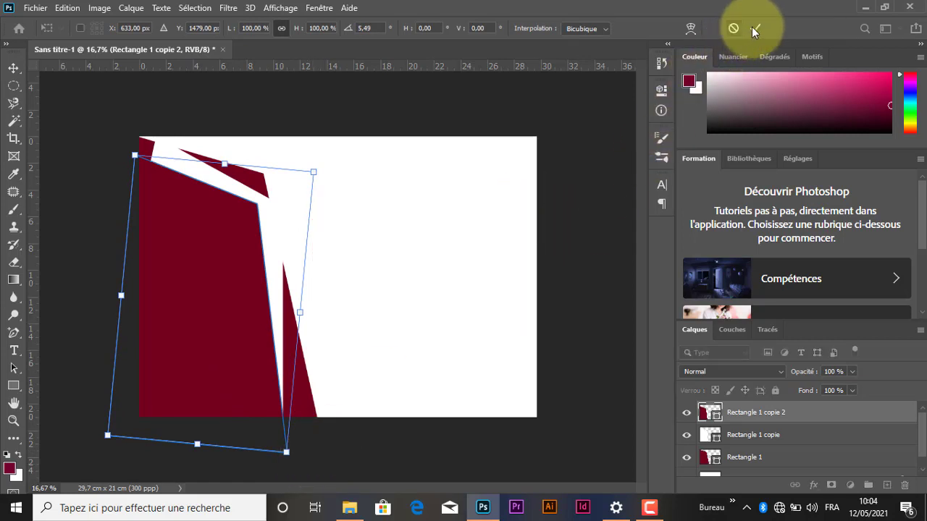
{"action": "key", "text": "Return"}
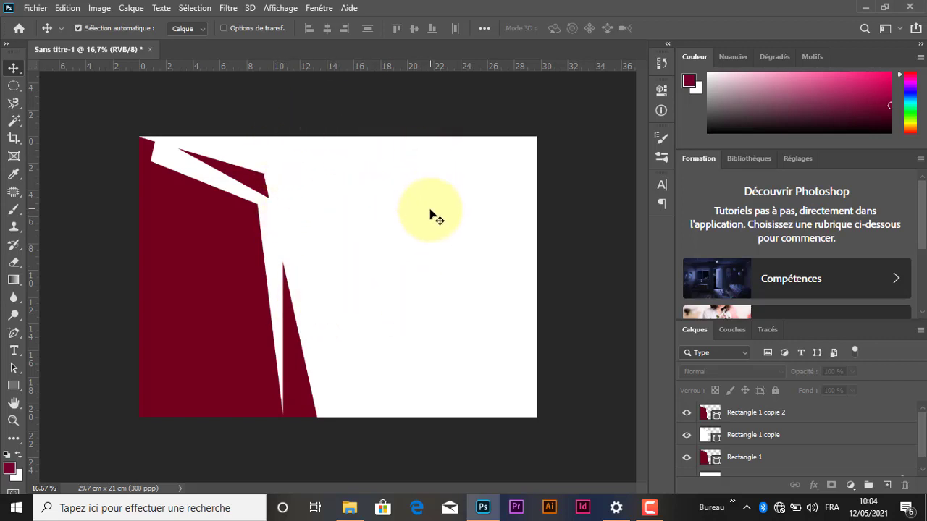
Step: Draw a full-height rectangle about 978 × 2475 px along the page's right edge and fill it with light blue from the CMYK swatches
{"action": "left_click", "coordinate": [13, 386]}
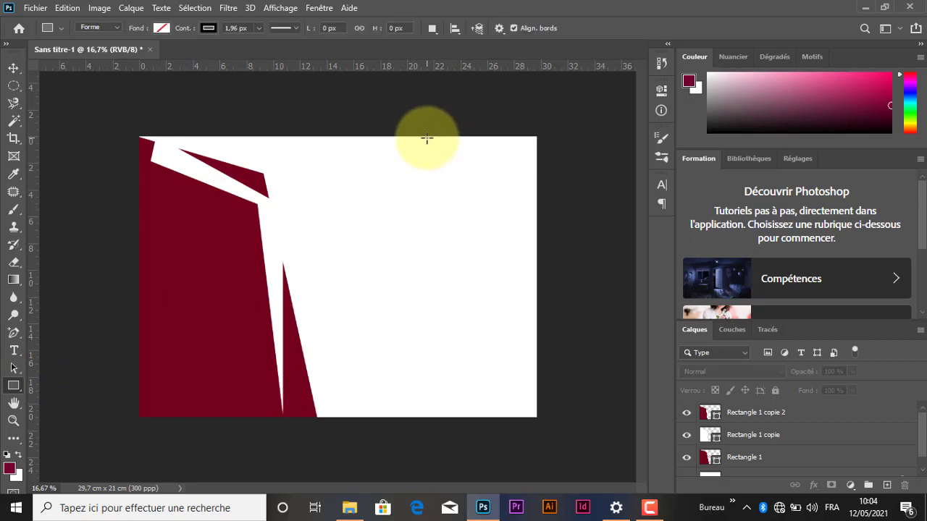
{"action": "left_click_drag", "start_coordinate": [427, 137], "coordinate": [535, 420]}
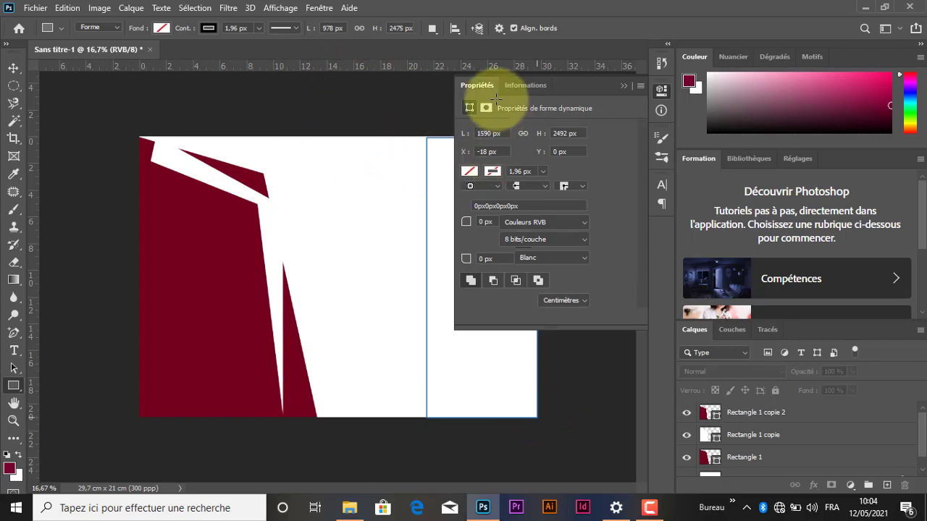
{"action": "left_click", "coordinate": [470, 172]}
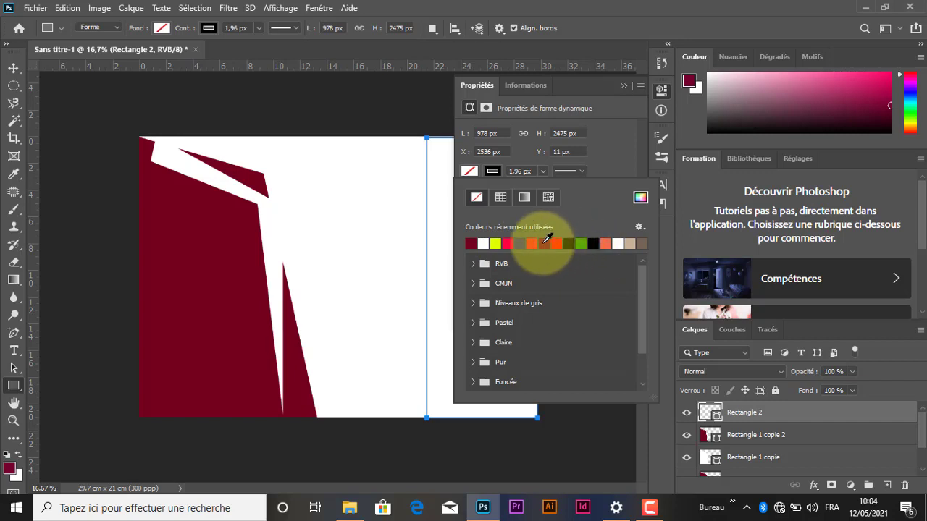
{"action": "left_click", "coordinate": [470, 243]}
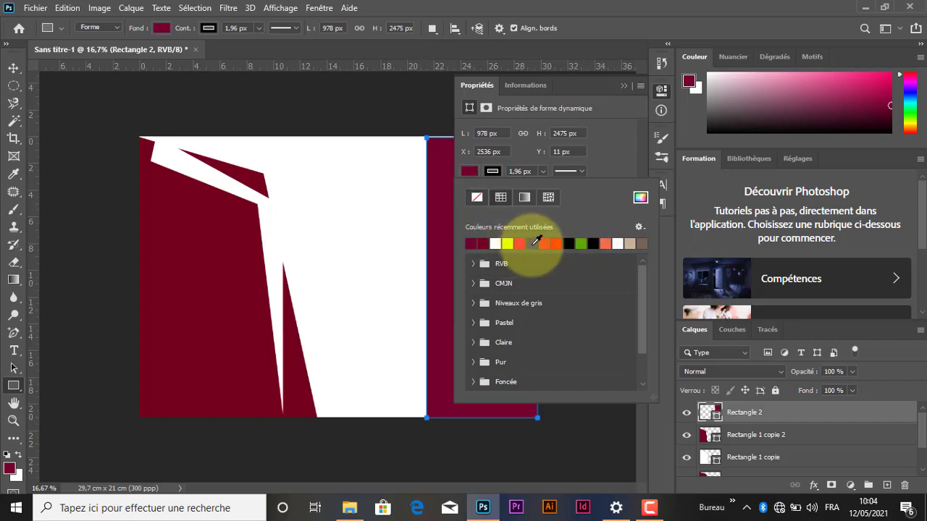
{"action": "left_click", "coordinate": [543, 244]}
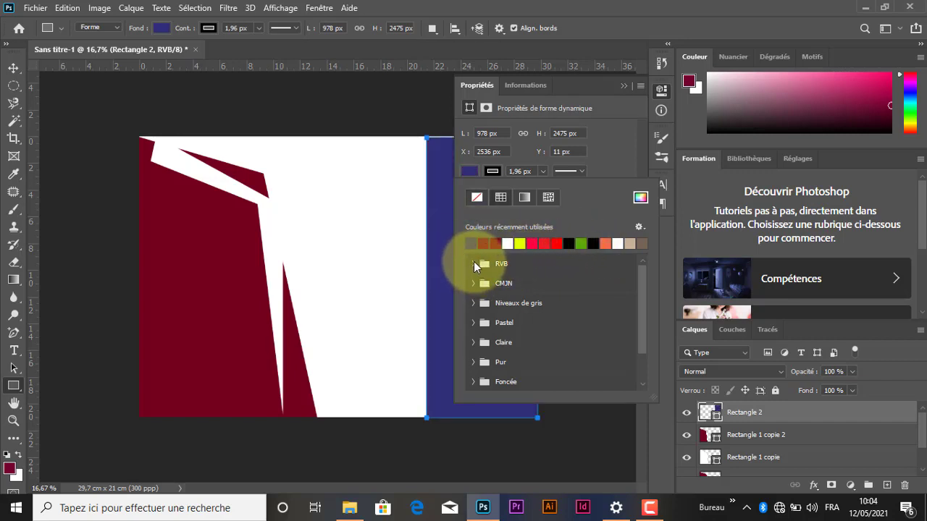
{"action": "left_click", "coordinate": [473, 263]}
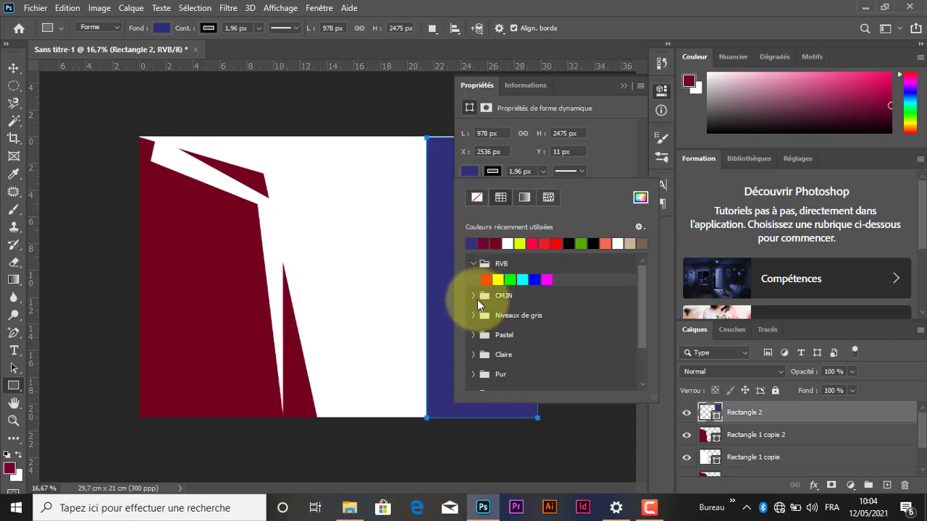
{"action": "left_click", "coordinate": [474, 296]}
{"action": "left_click", "coordinate": [473, 328]}
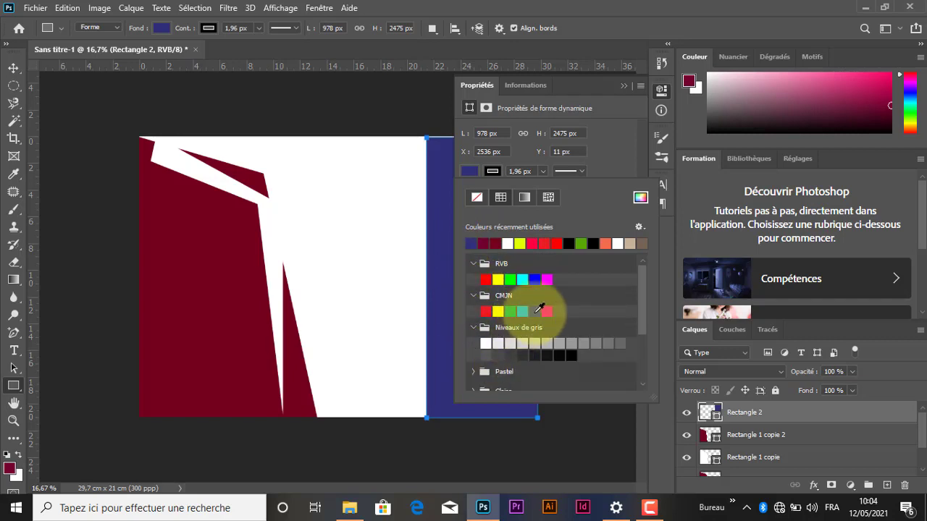
{"action": "left_click", "coordinate": [522, 311]}
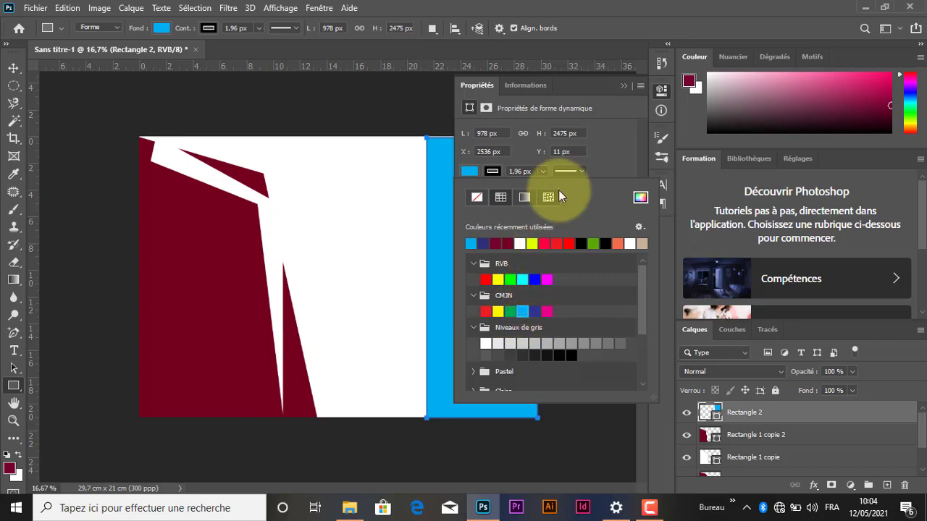
{"action": "left_click", "coordinate": [624, 87]}
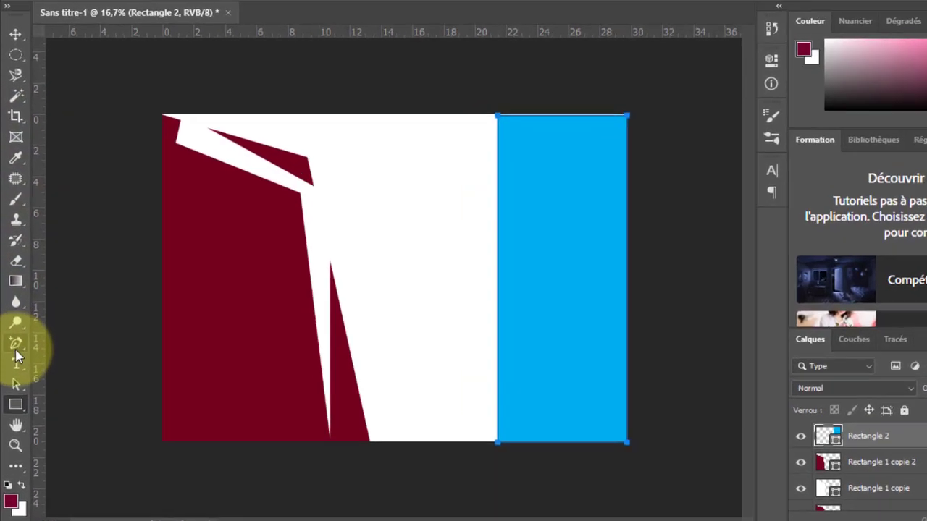
Step: Add an anchor point midway along the blue rectangle's left edge, and undo a trial bend of that edge
{"action": "right_click", "coordinate": [16, 347]}
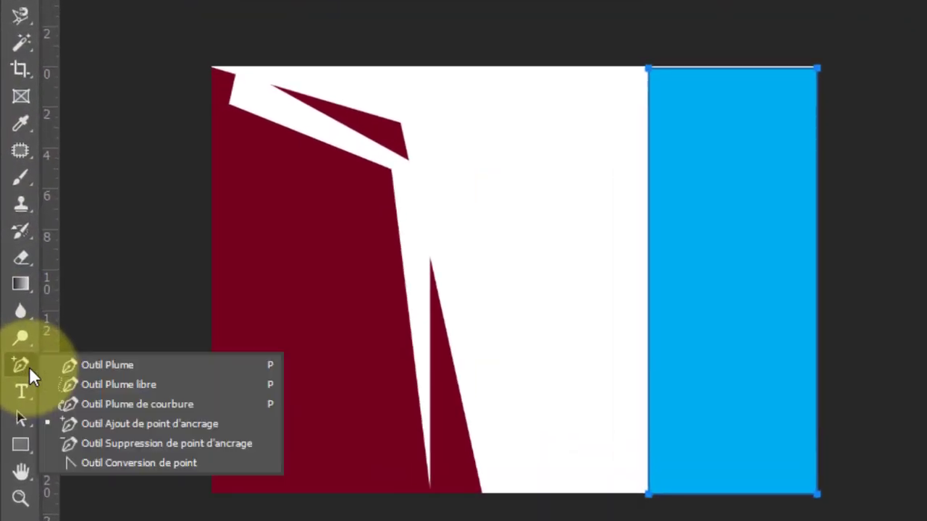
{"action": "left_click", "coordinate": [117, 425]}
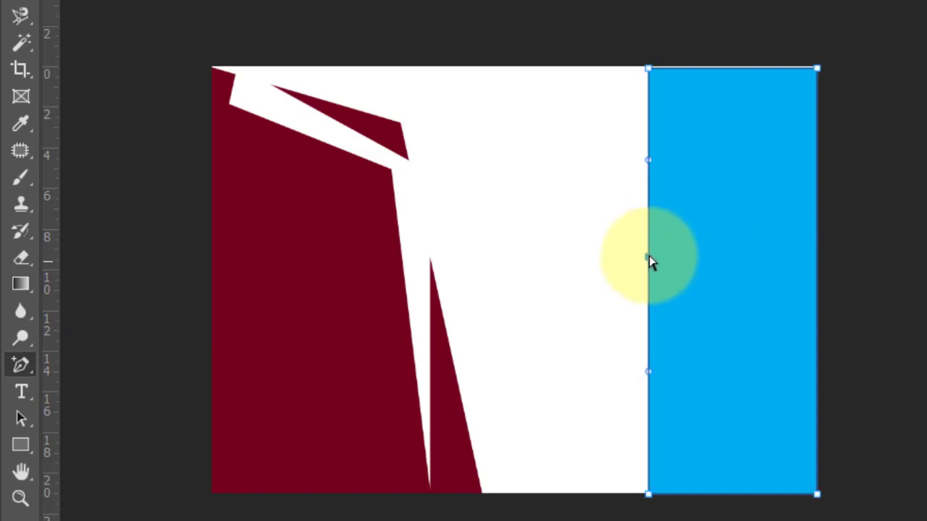
{"action": "mouse_move", "coordinate": [649, 255]}
{"action": "left_mouse_down"}
{"action": "mouse_move", "coordinate": [581, 253]}
{"action": "mouse_move", "coordinate": [660, 261]}
{"action": "left_mouse_up"}
{"action": "key", "text": "ctrl+z"}
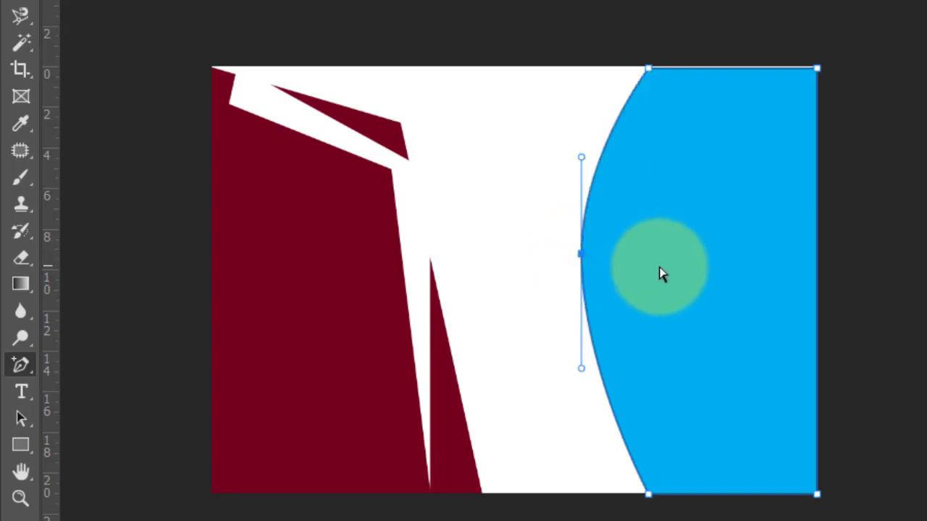
{"action": "key", "text": "ctrl+z"}
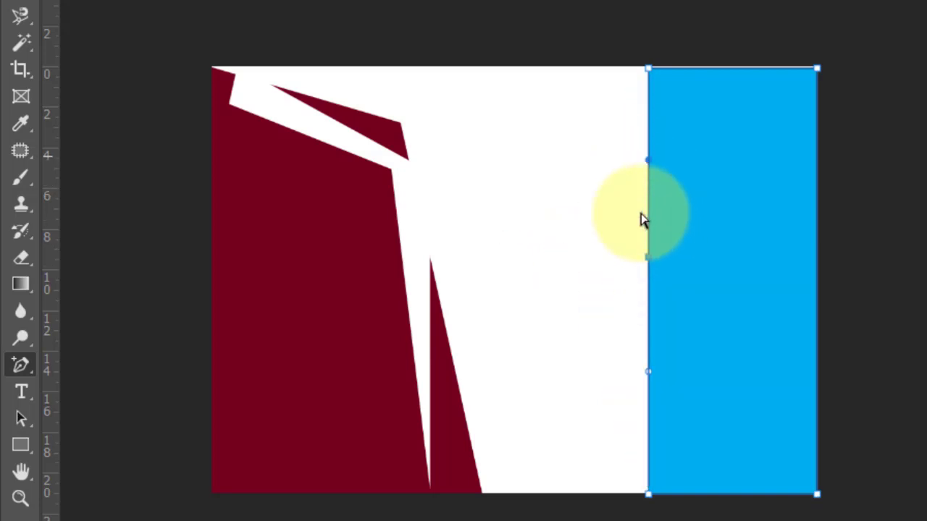
Step: Try bending the blue rectangle's left edge into an S-curve with the middle anchor's direction handles
{"action": "left_click_drag", "start_coordinate": [652, 164], "coordinate": [692, 189]}
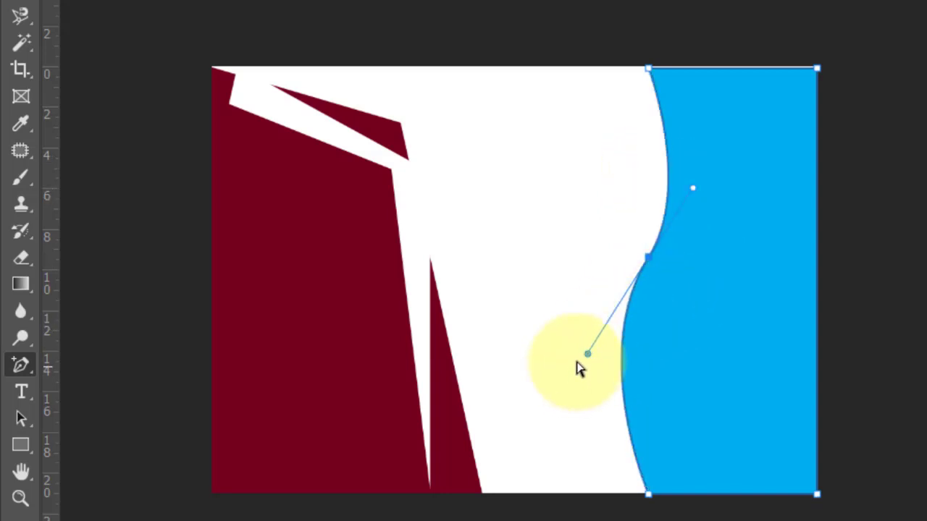
{"action": "left_click_drag", "start_coordinate": [587, 355], "coordinate": [680, 396]}
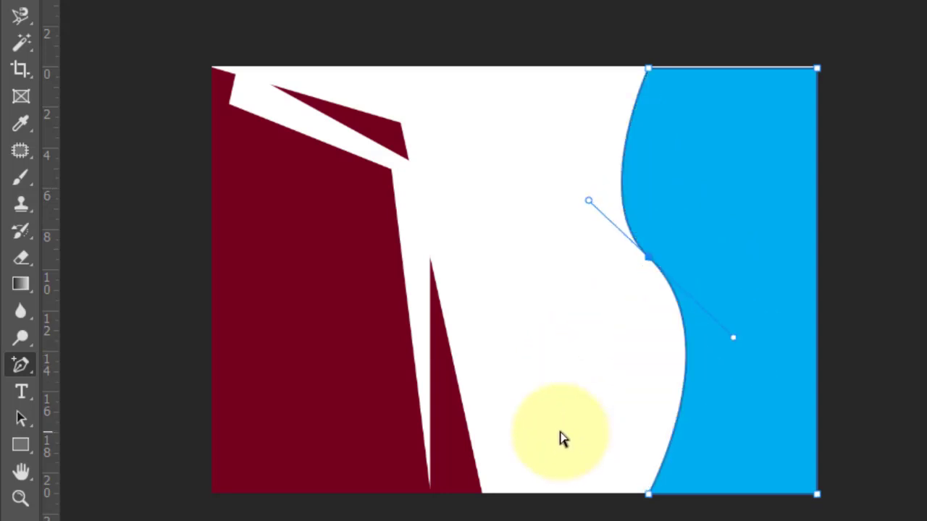
{"action": "key", "text": "ctrl+z"}
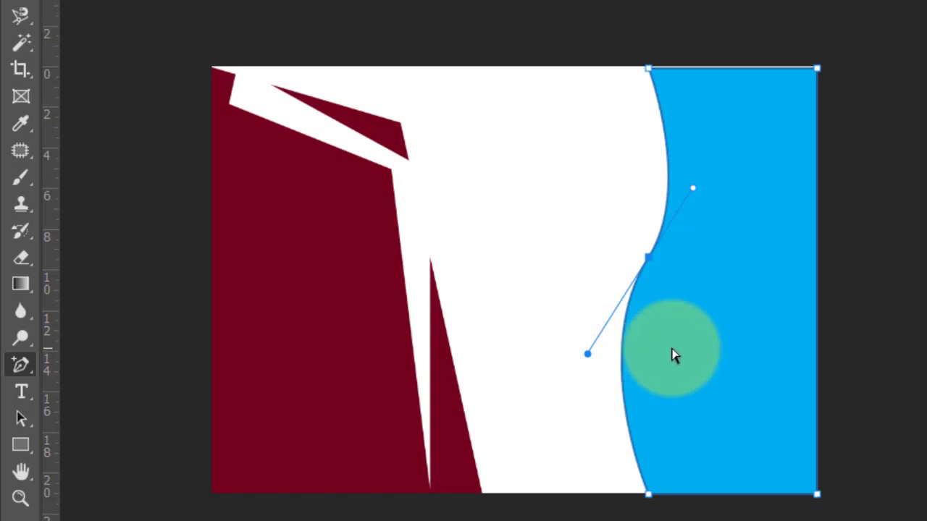
{"action": "key", "text": "ctrl+z"}
Step: Pull the middle anchor point left to bow the blue shape's edge outward, and shift the shape slightly right
{"action": "left_click", "coordinate": [648, 252]}
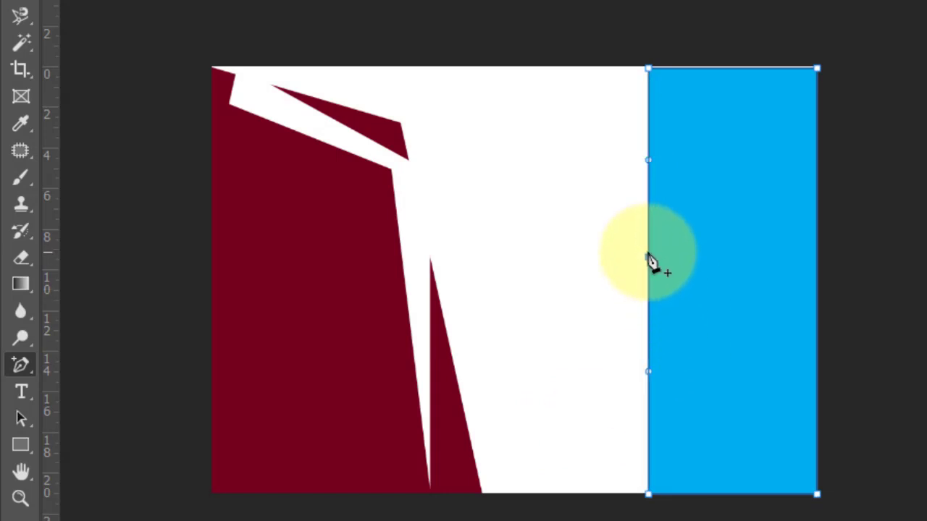
{"action": "left_click_drag", "start_coordinate": [643, 262], "coordinate": [577, 277]}
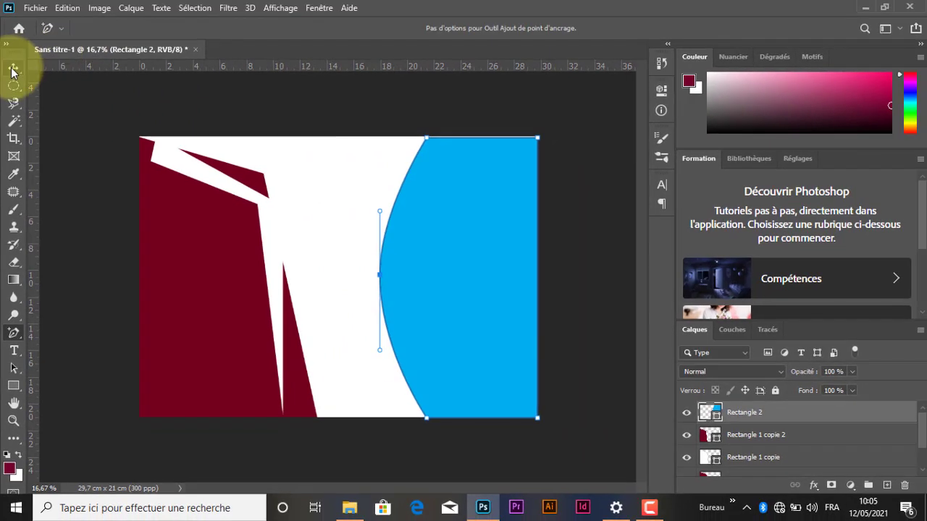
{"action": "left_click", "coordinate": [13, 69]}
{"action": "left_click_drag", "start_coordinate": [465, 272], "coordinate": [472, 275]}
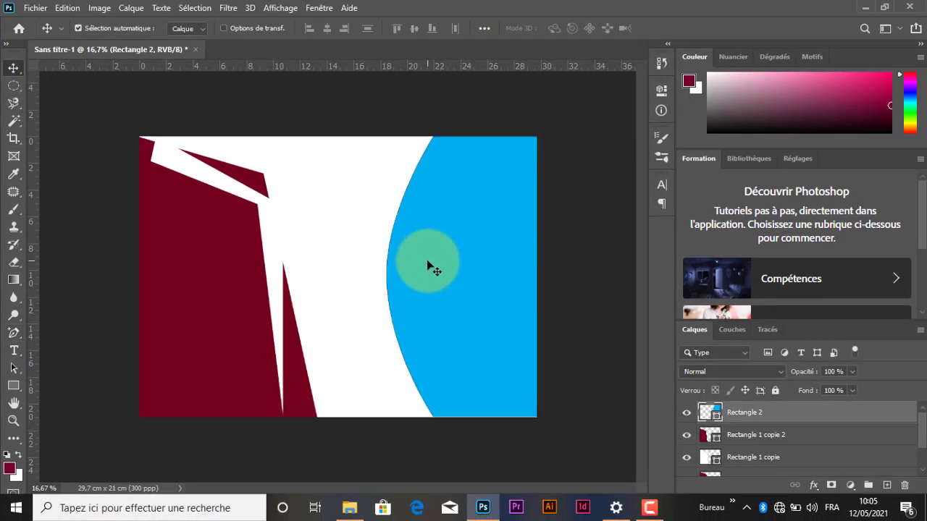
Step: Duplicate the blue curved shape with a slight offset to the right and fill the copy with white
{"action": "left_click_drag", "start_coordinate": [426, 262], "coordinate": [448, 239]}
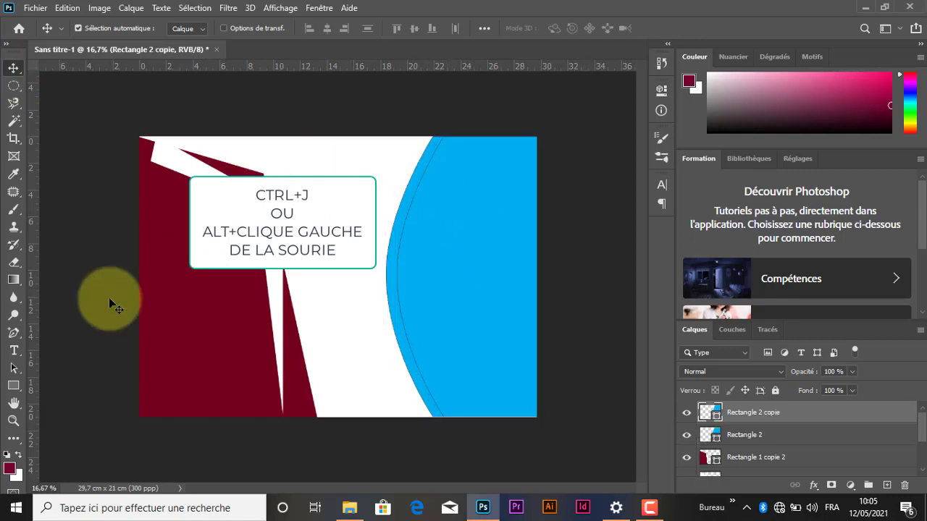
{"action": "left_click", "coordinate": [14, 387]}
{"action": "left_click", "coordinate": [160, 28]}
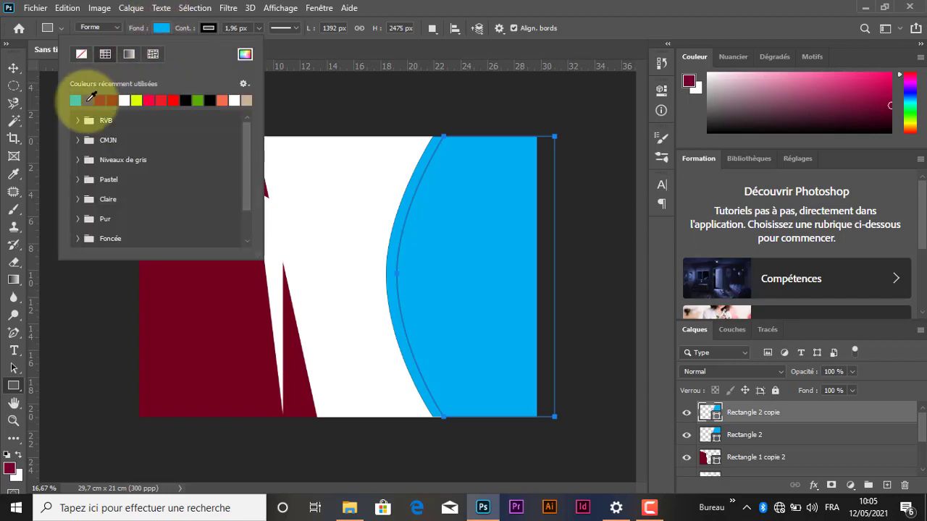
{"action": "left_click", "coordinate": [124, 100]}
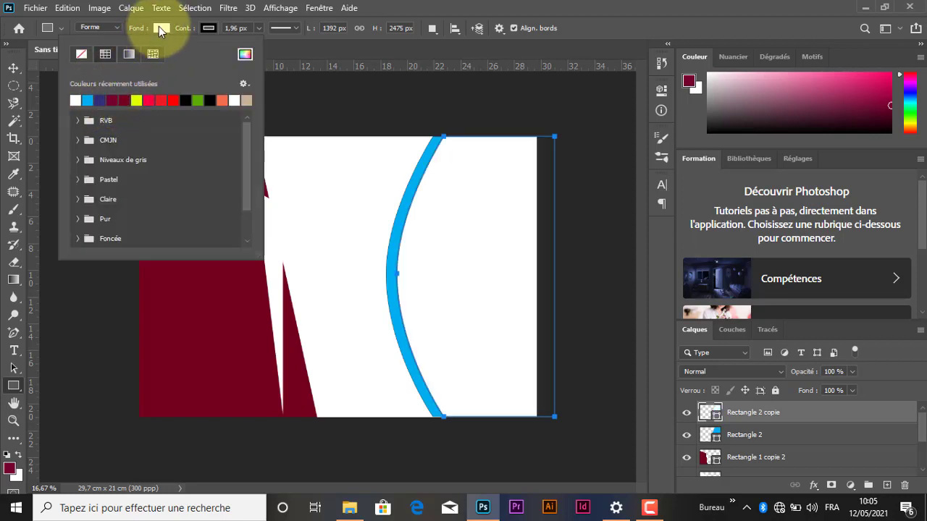
Step: Remove the outline from the white curved copy
{"action": "left_click", "coordinate": [208, 28]}
{"action": "left_click", "coordinate": [129, 54]}
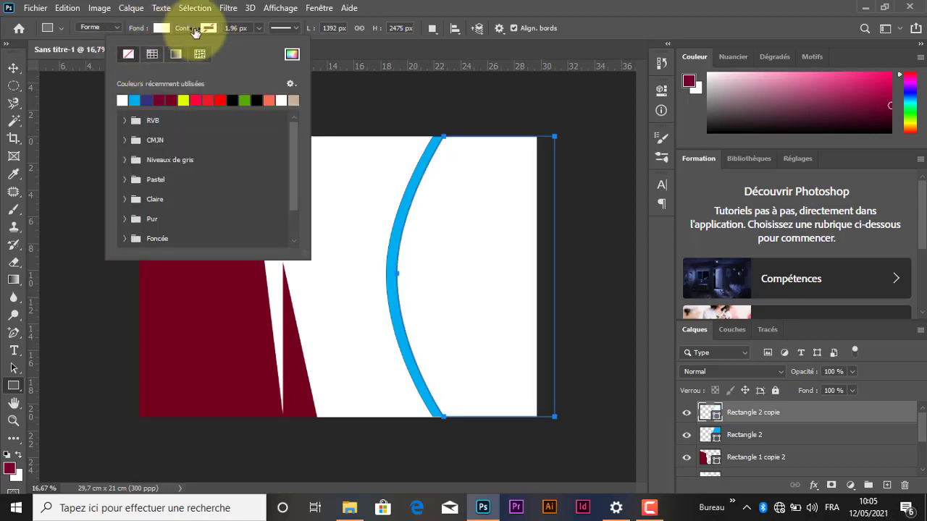
{"action": "left_click", "coordinate": [207, 28]}
Step: Duplicate the white curved shape with a slight offset to the right
{"action": "left_click", "coordinate": [15, 67]}
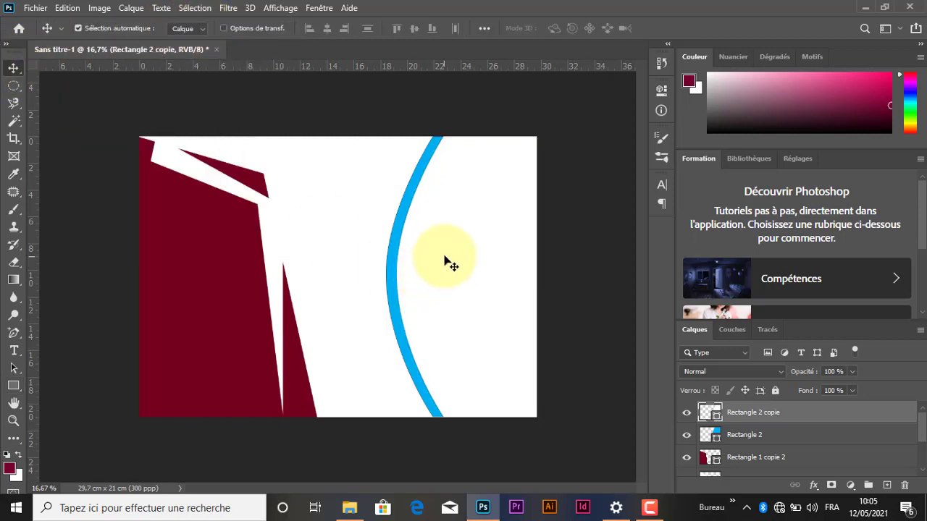
{"action": "left_click_drag", "start_coordinate": [449, 270], "coordinate": [459, 270]}
{"action": "key", "text": "ctrl+j"}
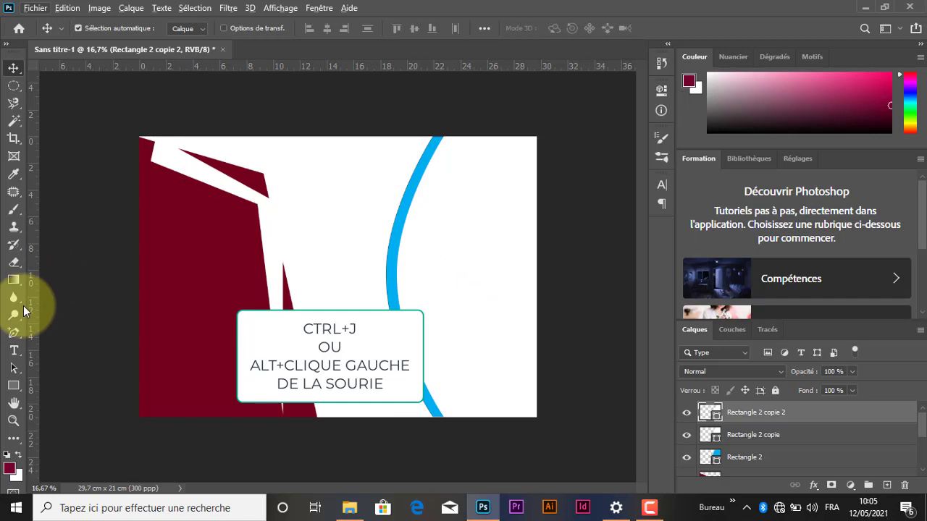
Step: Fill the second curved copy with the same light blue as the original curved shape
{"action": "left_click", "coordinate": [13, 387]}
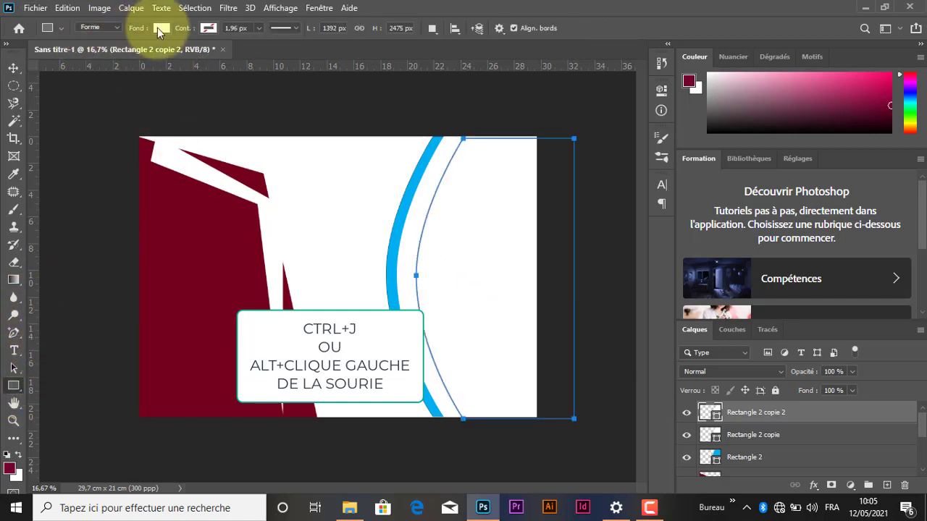
{"action": "left_click", "coordinate": [158, 28]}
{"action": "left_click", "coordinate": [75, 100]}
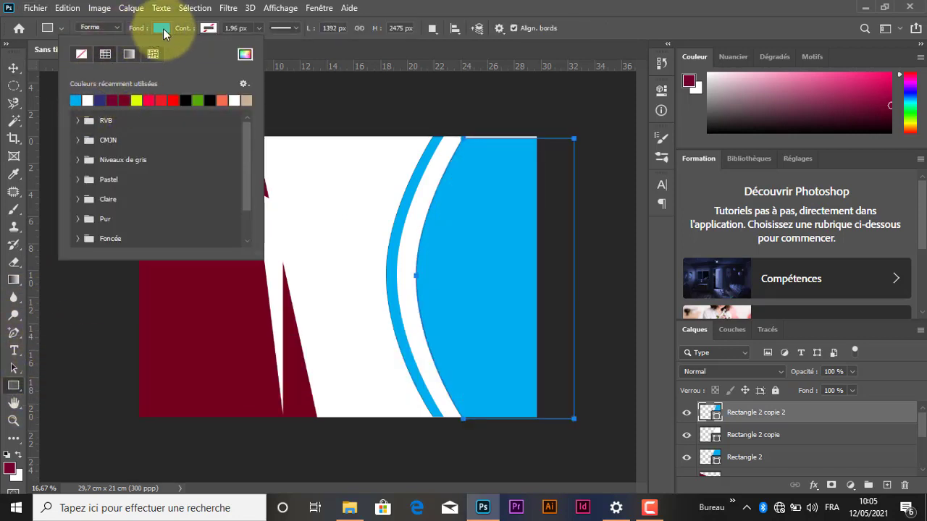
{"action": "left_click", "coordinate": [163, 28]}
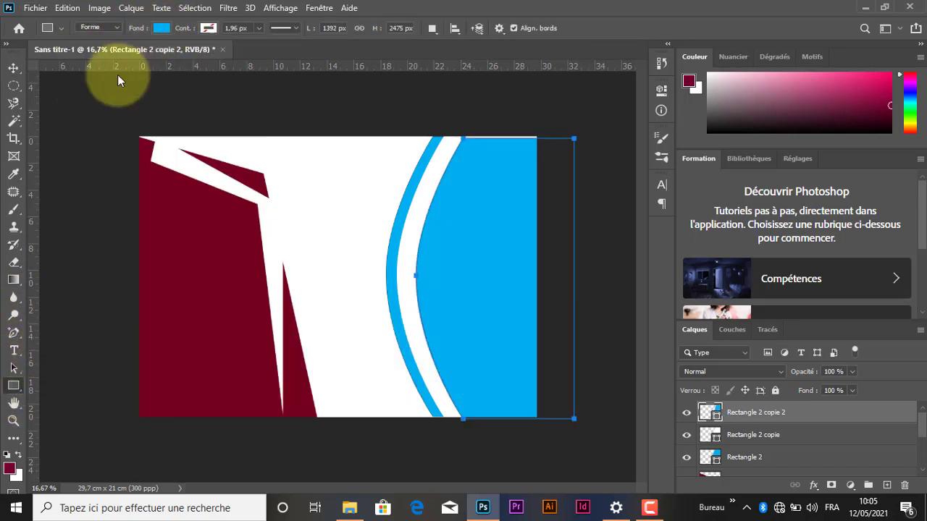
Step: Move the blue curved copy left to narrow the white band, and nudge the original blue curve slightly right
{"action": "left_click", "coordinate": [14, 68]}
{"action": "left_click", "coordinate": [510, 277]}
{"action": "left_click_drag", "start_coordinate": [504, 270], "coordinate": [474, 310]}
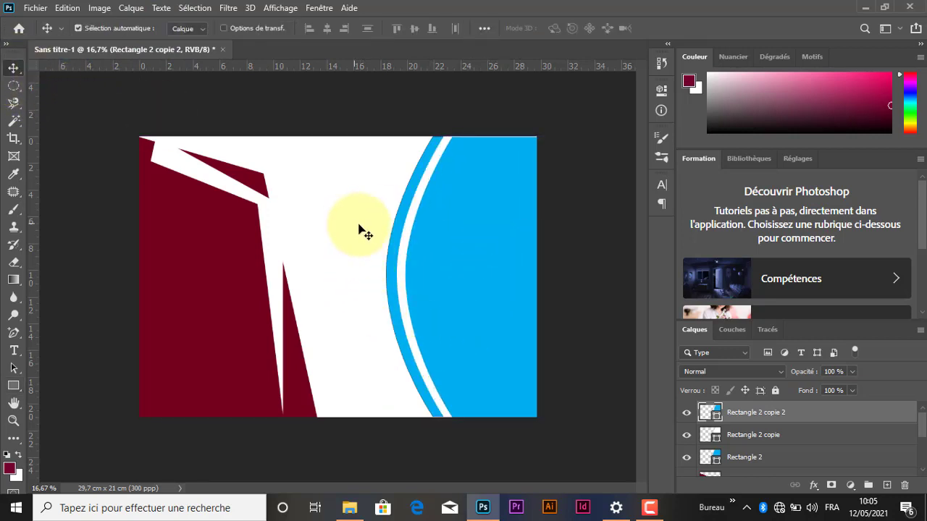
{"action": "left_click", "coordinate": [393, 261]}
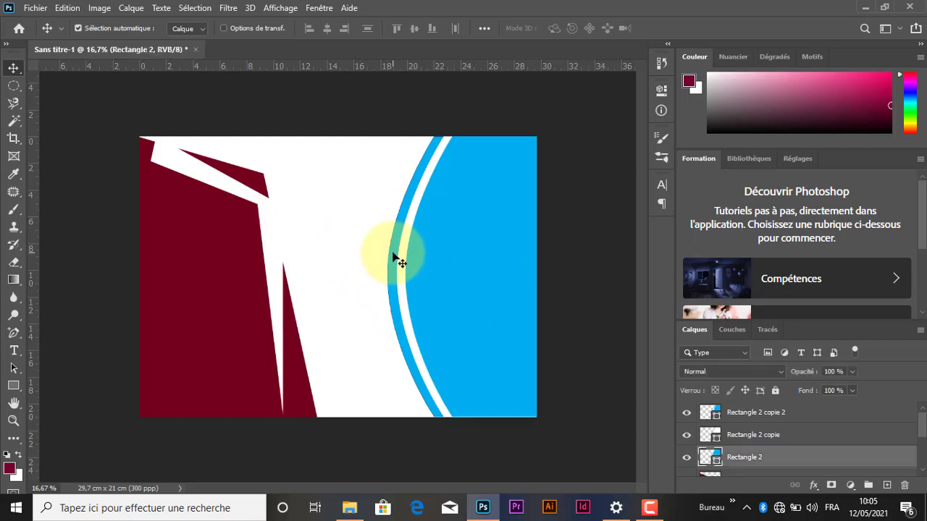
{"action": "left_click", "coordinate": [357, 207]}
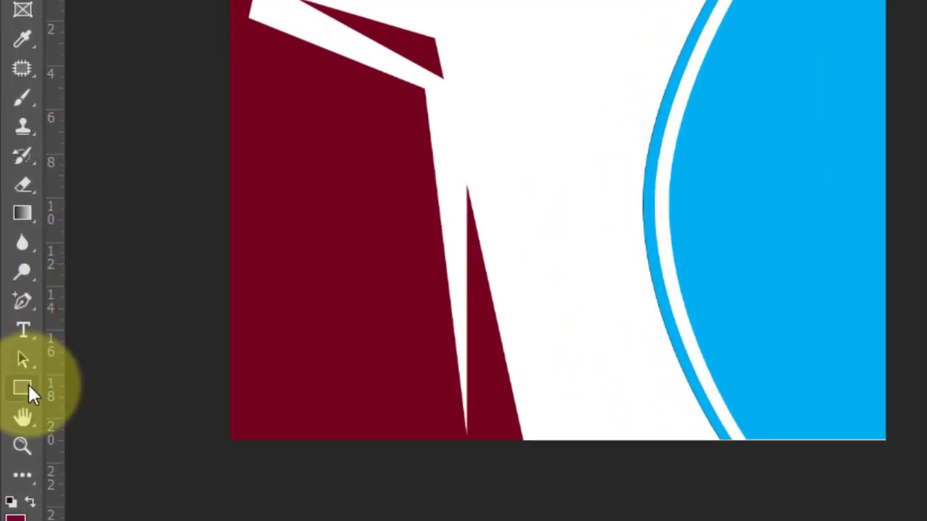
Step: Draw a circle about 887 px across beside the curved bands with the Ellipse tool and fill it with white
{"action": "right_click", "coordinate": [29, 389]}
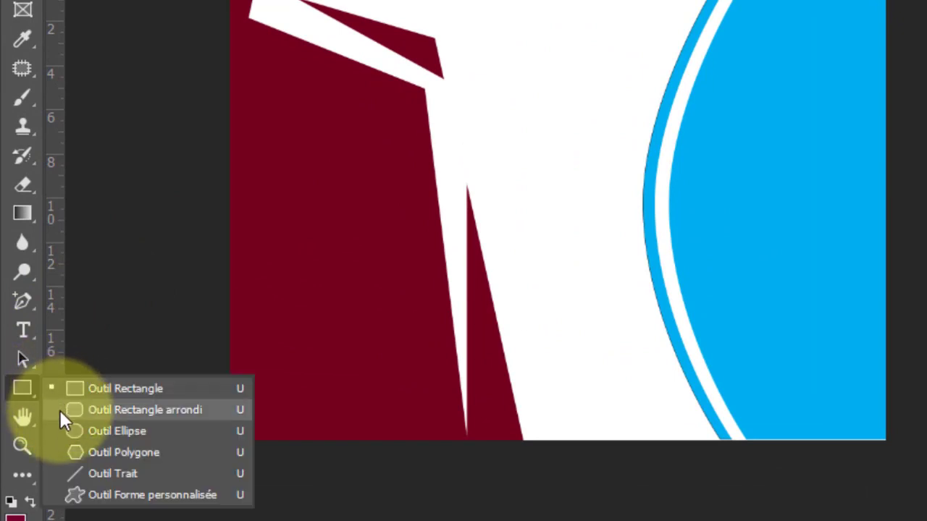
{"action": "left_click", "coordinate": [73, 427]}
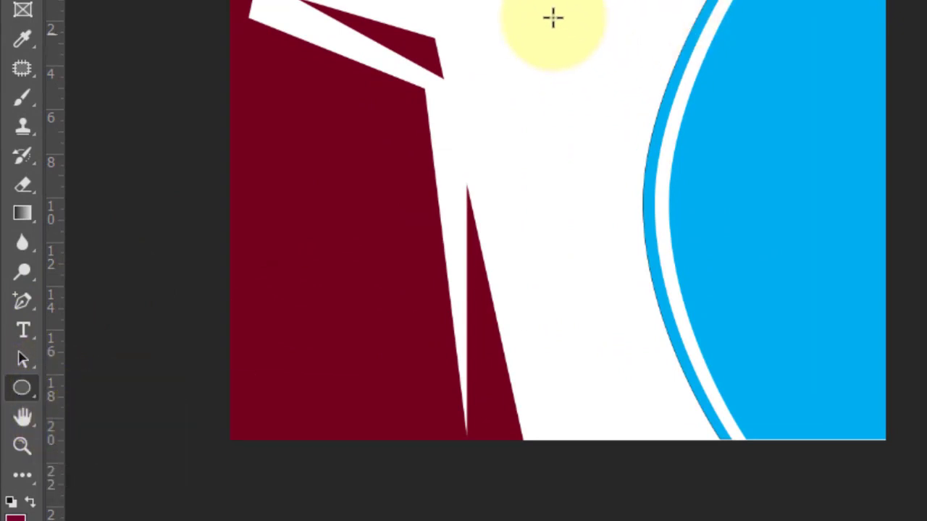
{"action": "left_click_drag", "start_coordinate": [542, 28], "coordinate": [707, 283]}
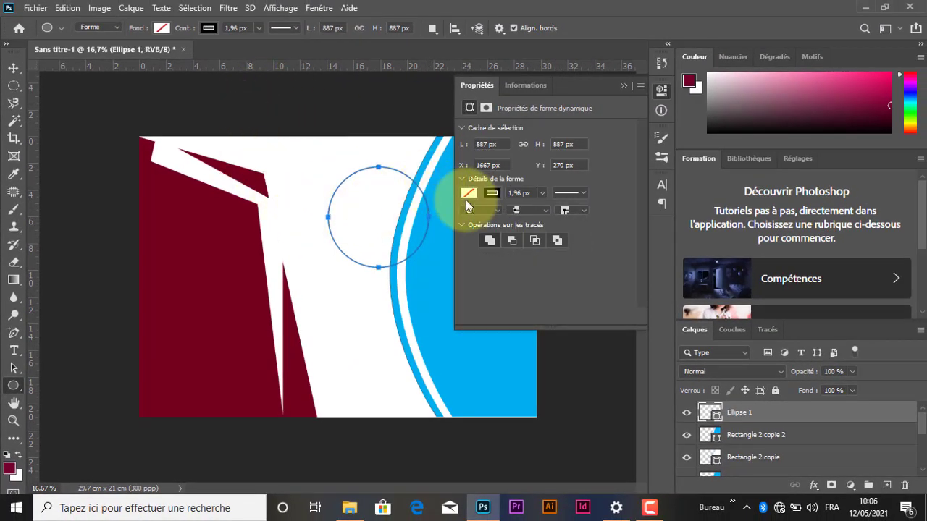
{"action": "left_click", "coordinate": [469, 194]}
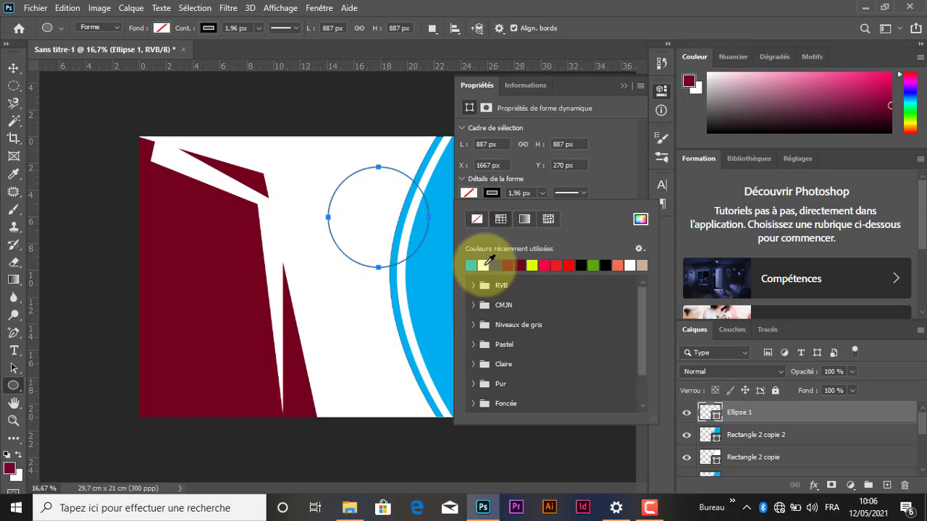
{"action": "left_click", "coordinate": [484, 265]}
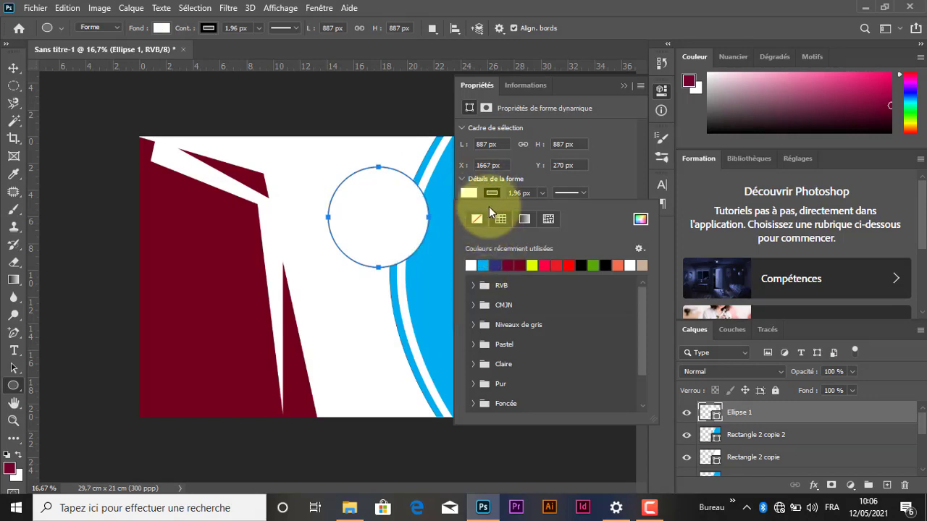
Step: Give the white circle a solid light blue outline about 51 px thick
{"action": "left_click", "coordinate": [492, 193]}
{"action": "left_click", "coordinate": [472, 192]}
{"action": "left_click", "coordinate": [493, 193]}
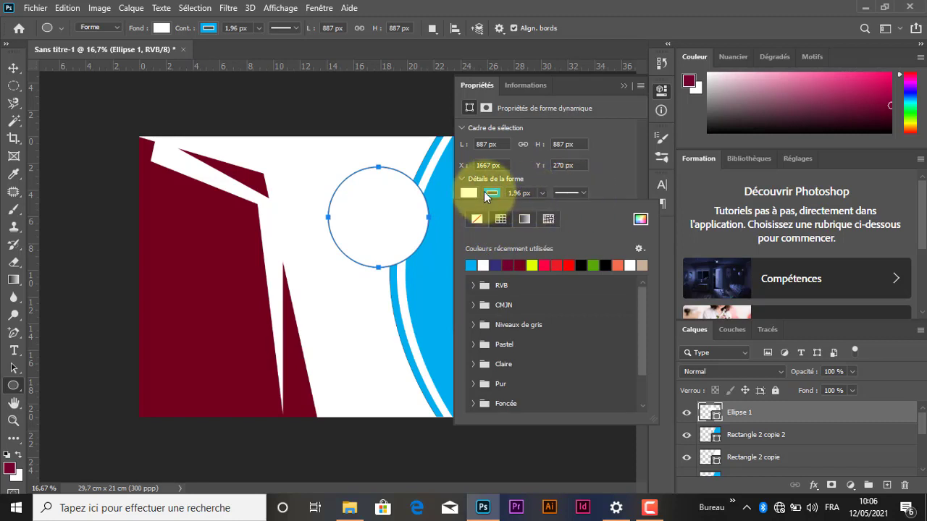
{"action": "left_click", "coordinate": [580, 192]}
{"action": "left_click", "coordinate": [580, 193]}
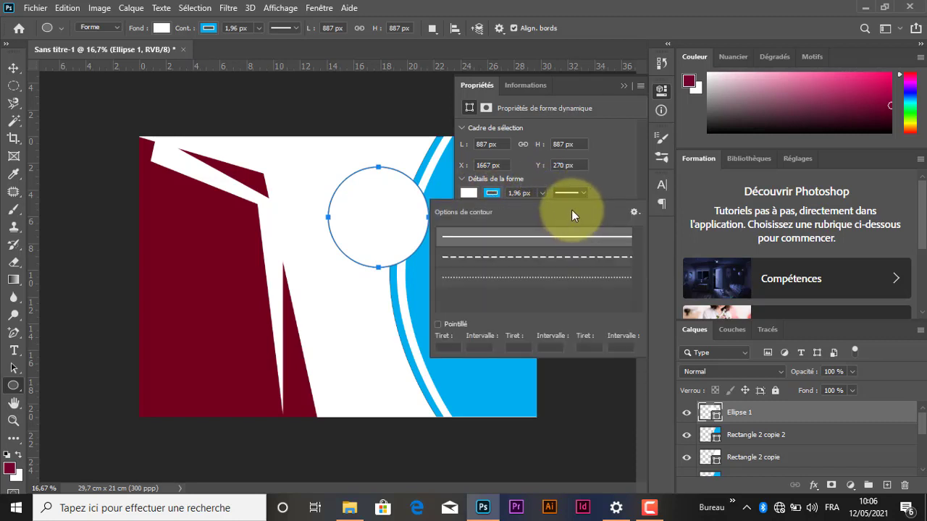
{"action": "left_click", "coordinate": [582, 189]}
{"action": "left_click", "coordinate": [542, 194]}
{"action": "left_click_drag", "start_coordinate": [536, 212], "coordinate": [556, 212]}
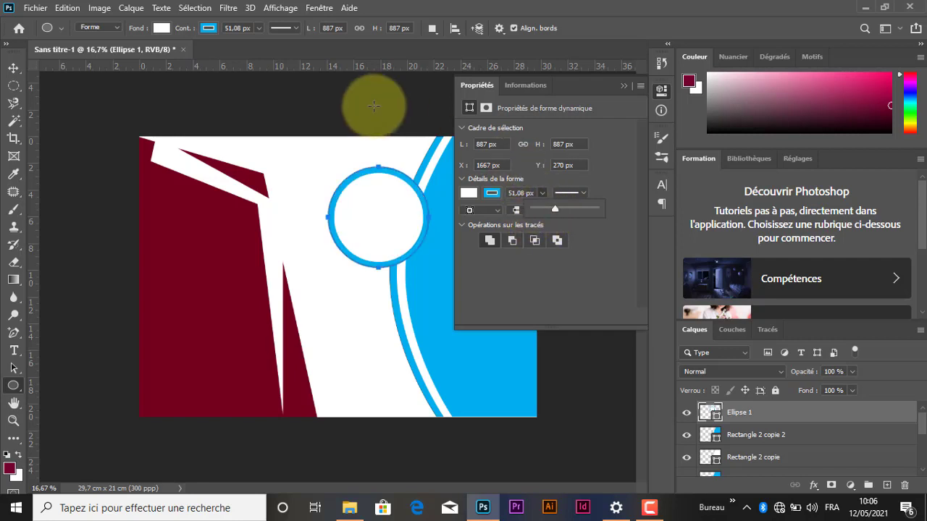
{"action": "left_click", "coordinate": [623, 85]}
Step: Duplicate the outlined circle twice and arrange the three circles one above another along the curved blue edge
{"action": "left_click", "coordinate": [13, 68]}
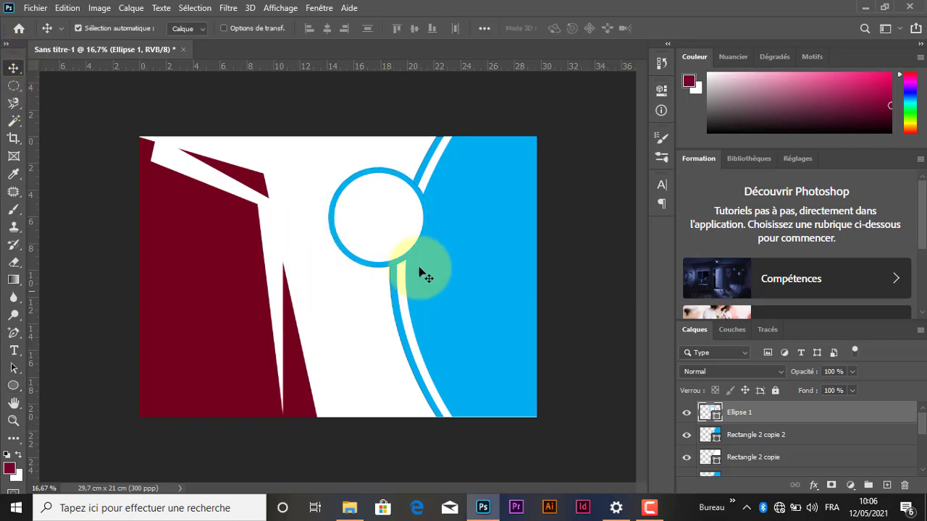
{"action": "mouse_move", "coordinate": [389, 219]}
{"action": "left_mouse_down"}
{"action": "mouse_move", "coordinate": [415, 198]}
{"action": "mouse_move", "coordinate": [406, 333]}
{"action": "mouse_move", "coordinate": [413, 378]}
{"action": "mouse_move", "coordinate": [443, 402]}
{"action": "mouse_move", "coordinate": [436, 435]}
{"action": "left_mouse_up"}
{"action": "left_click_drag", "start_coordinate": [425, 196], "coordinate": [430, 173]}
{"action": "left_click_drag", "start_coordinate": [410, 332], "coordinate": [398, 279]}
{"action": "left_click", "coordinate": [429, 401]}
{"action": "left_click_drag", "start_coordinate": [429, 400], "coordinate": [407, 371]}
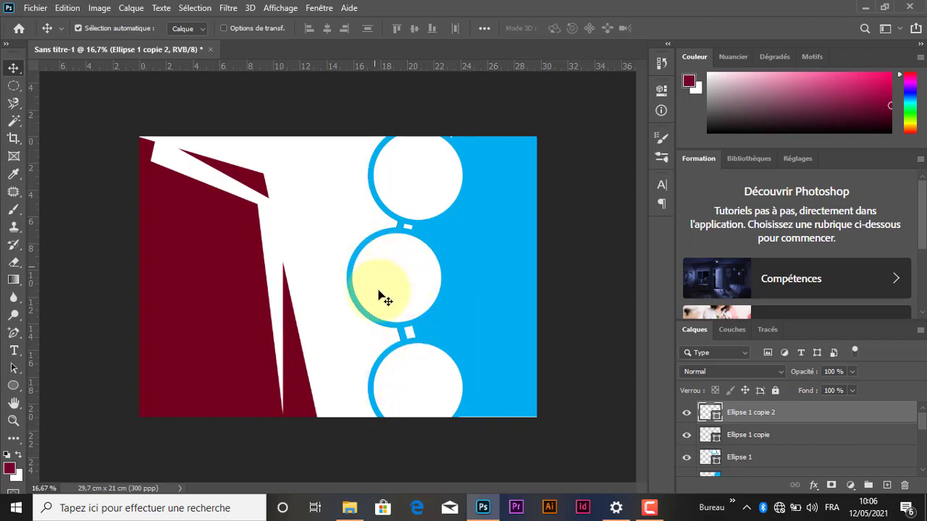
{"action": "left_click", "coordinate": [344, 209]}
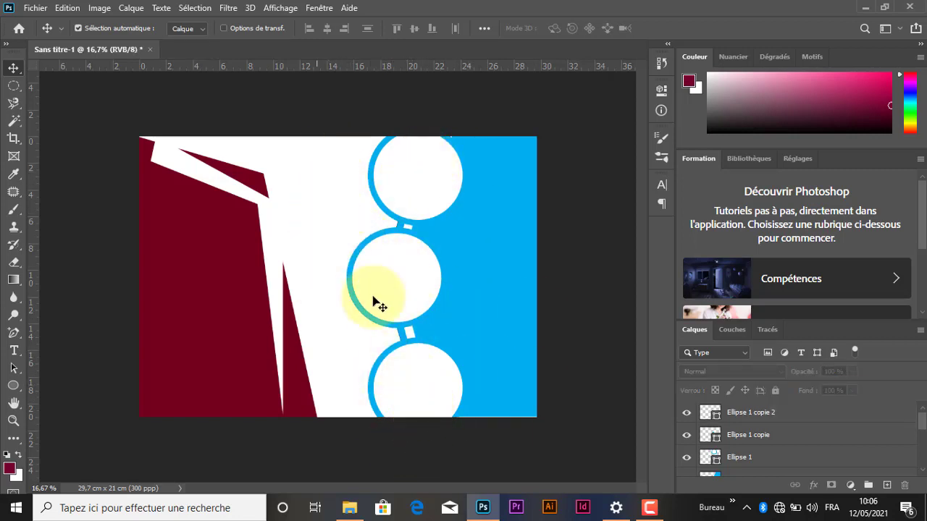
Step: Place the photo 20210210_192154 from the Images folder into the design
{"action": "left_click", "coordinate": [349, 506]}
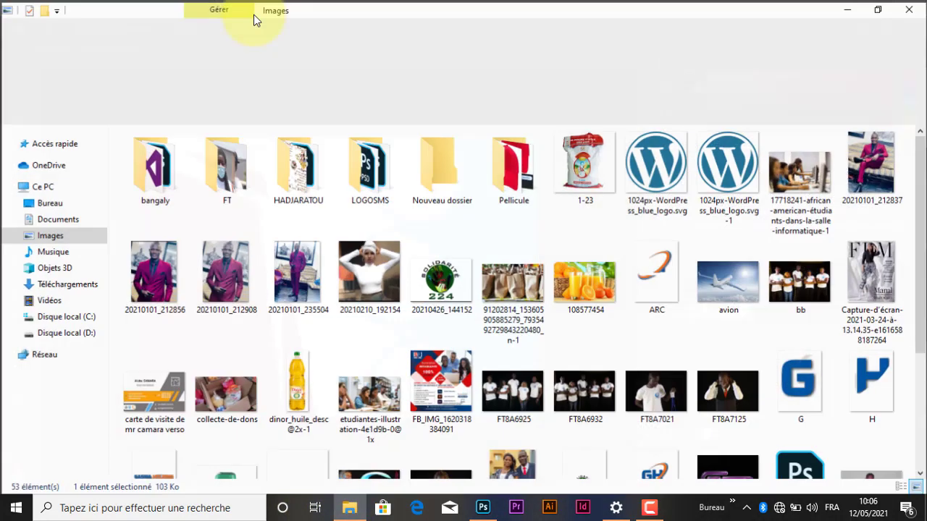
{"action": "left_click_drag", "start_coordinate": [485, 438], "coordinate": [481, 514]}
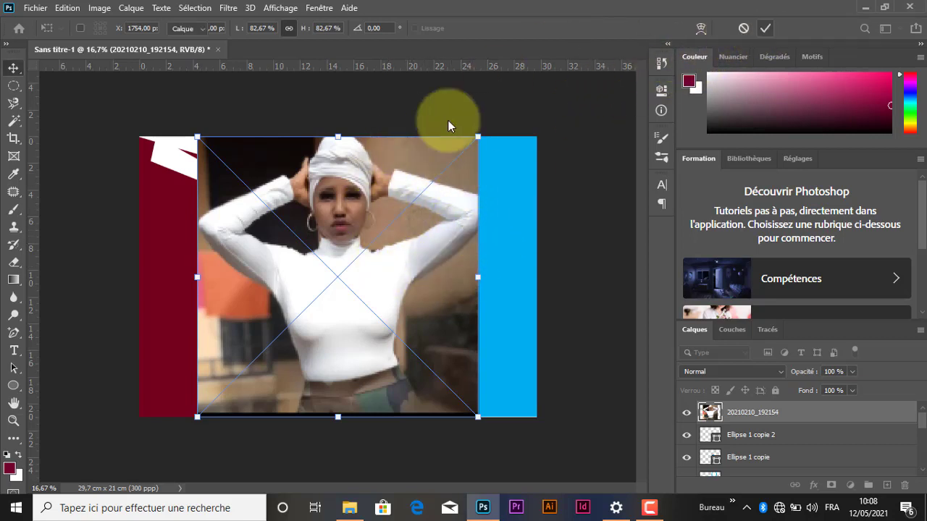
{"action": "double_click", "coordinate": [384, 281]}
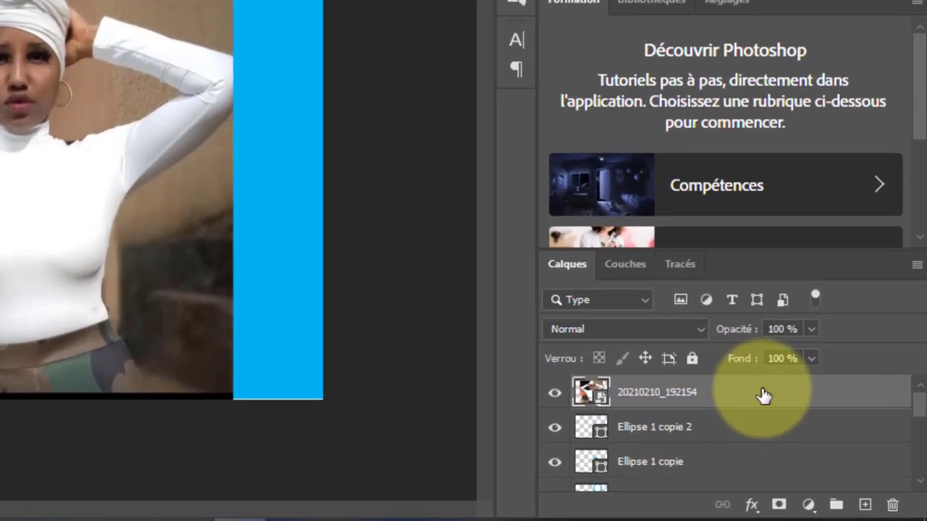
Step: Move the photo's layer directly above the background, beneath all the shapes, and shift the photo slightly left
{"action": "left_click_drag", "start_coordinate": [818, 415], "coordinate": [817, 438]}
{"action": "left_click_drag", "start_coordinate": [734, 429], "coordinate": [710, 471]}
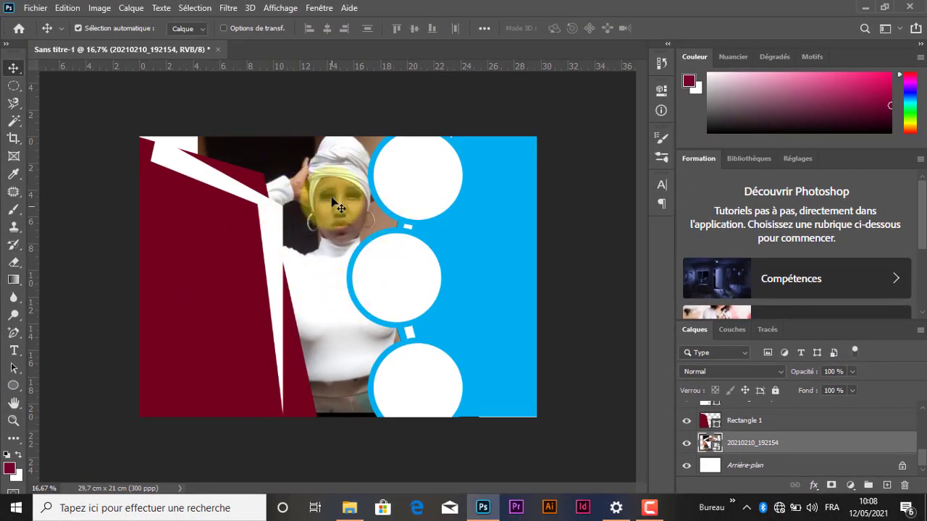
{"action": "mouse_move", "coordinate": [344, 199]}
{"action": "left_mouse_down"}
{"action": "mouse_move", "coordinate": [346, 190]}
{"action": "mouse_move", "coordinate": [318, 186]}
{"action": "mouse_move", "coordinate": [331, 187]}
{"action": "left_mouse_up"}
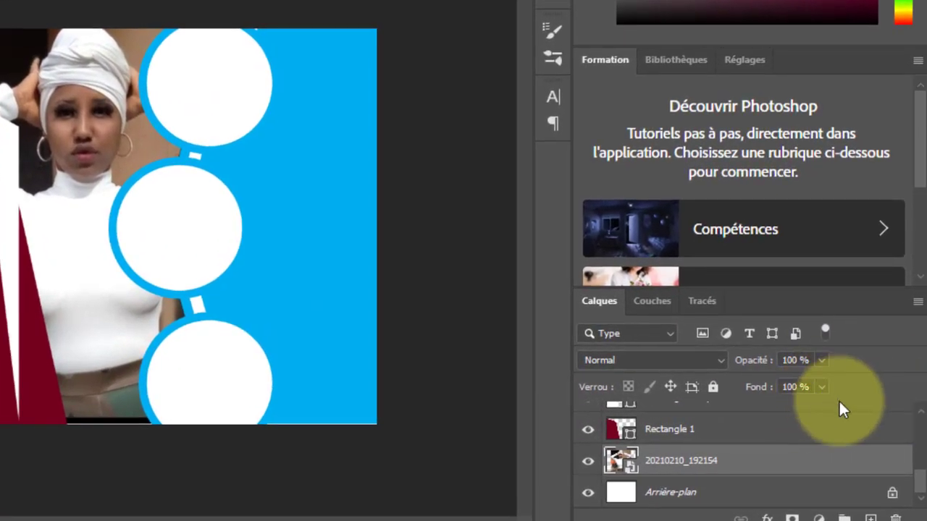
Step: Lower the woman's photo layer opacity to 32 %
{"action": "left_click_drag", "start_coordinate": [765, 368], "coordinate": [697, 392]}
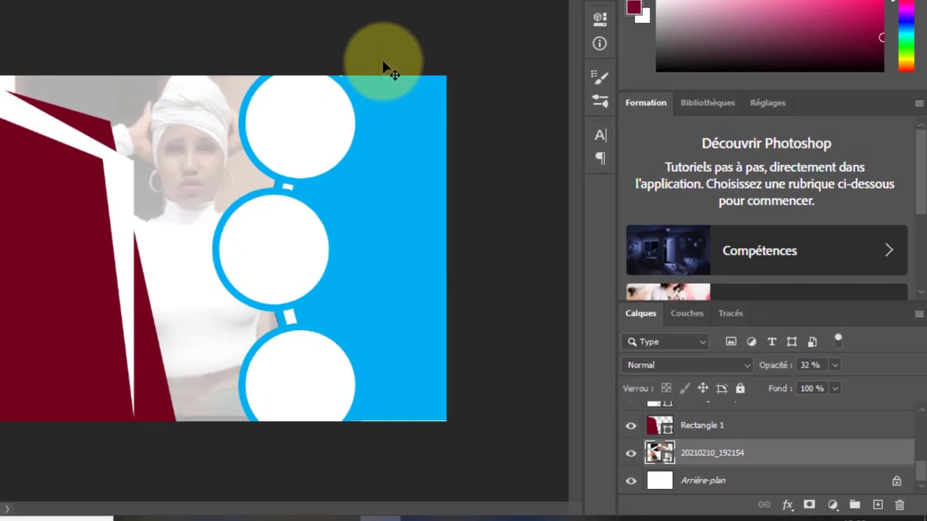
{"action": "left_click", "coordinate": [382, 60]}
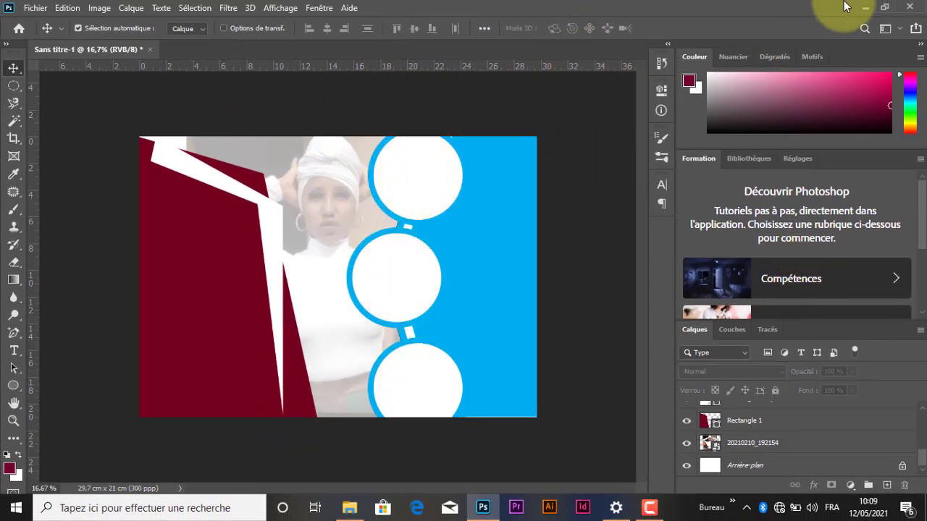
Step: Place the food images f1, h1, po and uu from the Repas folder in Téléchargements into the design
{"action": "left_click", "coordinate": [349, 507]}
{"action": "double_click", "coordinate": [154, 188]}
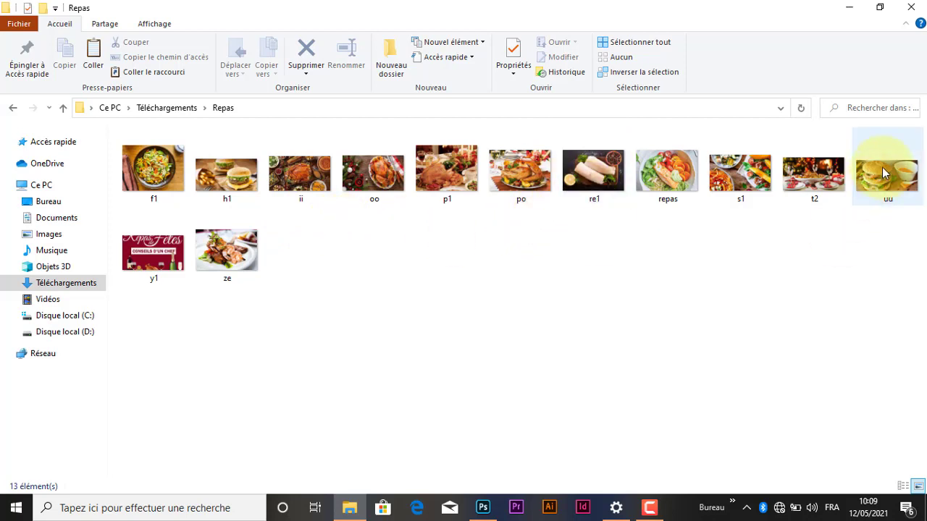
{"action": "mouse_move", "coordinate": [880, 178]}
{"action": "left_mouse_down"}
{"action": "mouse_move", "coordinate": [768, 217]}
{"action": "mouse_move", "coordinate": [869, 183]}
{"action": "left_mouse_up"}
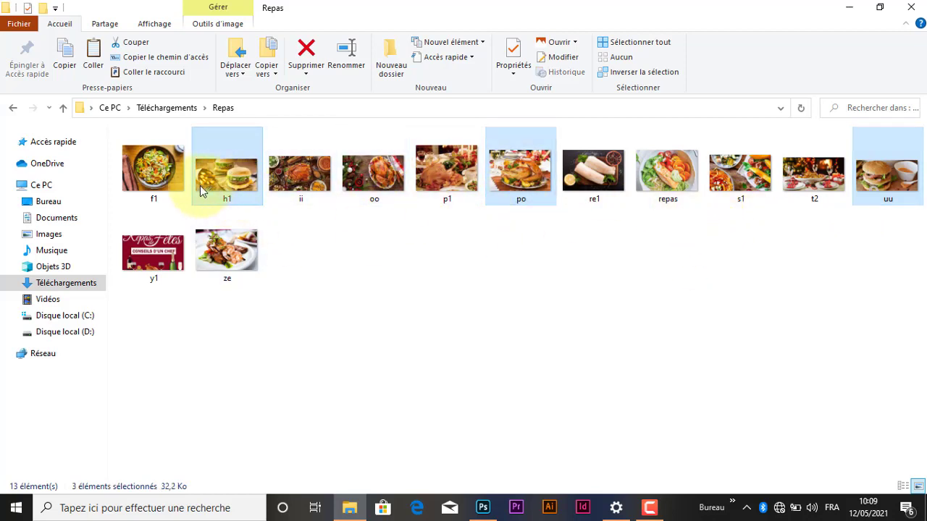
{"action": "left_click", "coordinate": [169, 173], "text": "ctrl"}
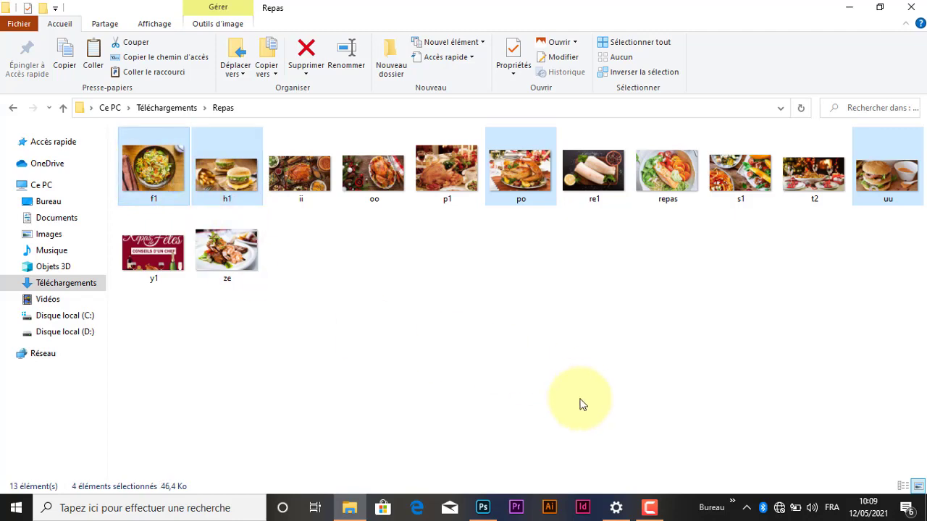
{"action": "left_click_drag", "start_coordinate": [582, 404], "coordinate": [254, 305]}
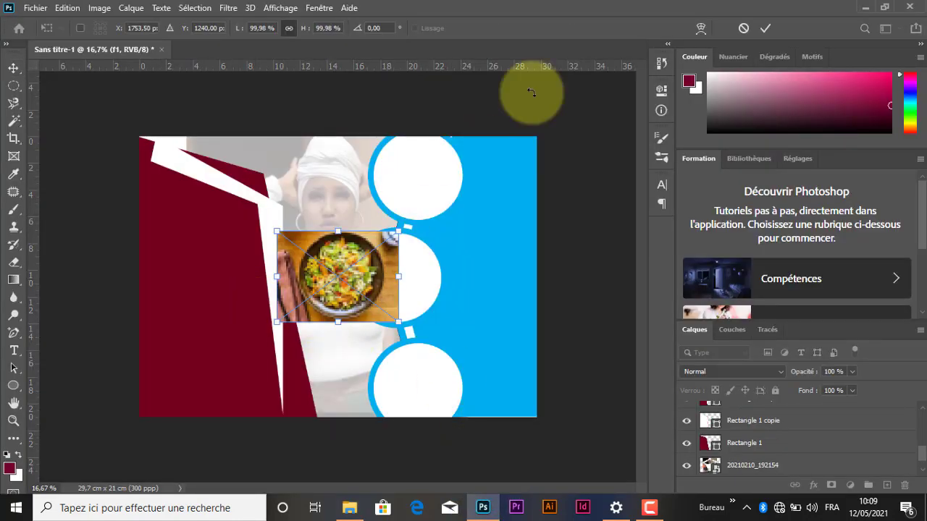
{"action": "left_click", "coordinate": [758, 30]}
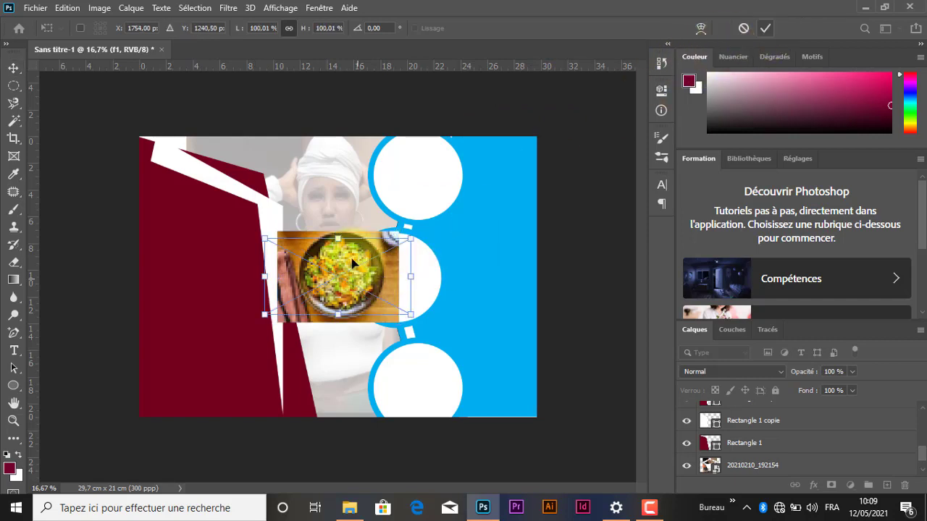
{"action": "left_click", "coordinate": [446, 272]}
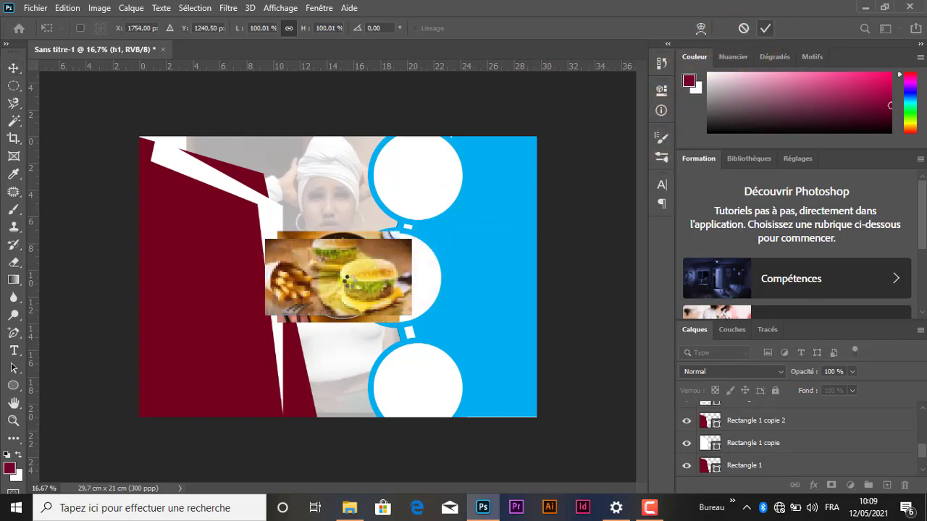
{"action": "left_click", "coordinate": [765, 29]}
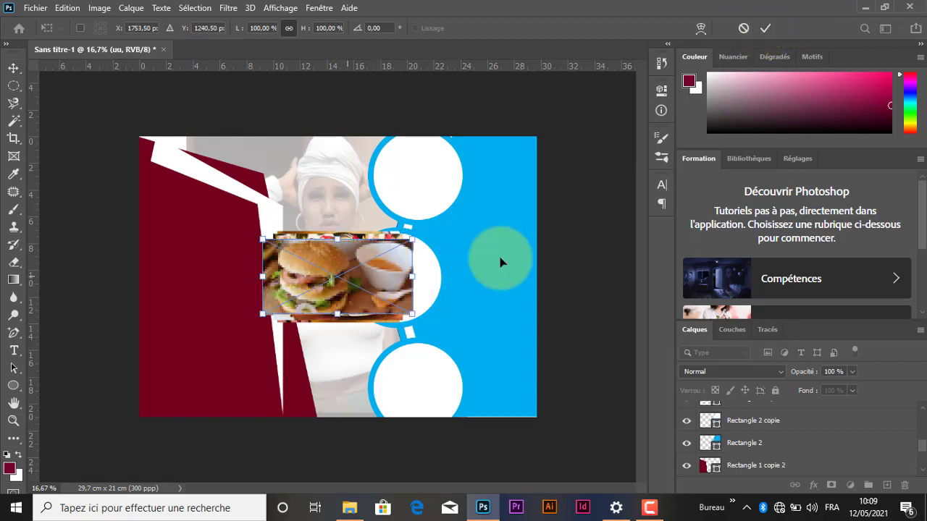
{"action": "left_click", "coordinate": [765, 28]}
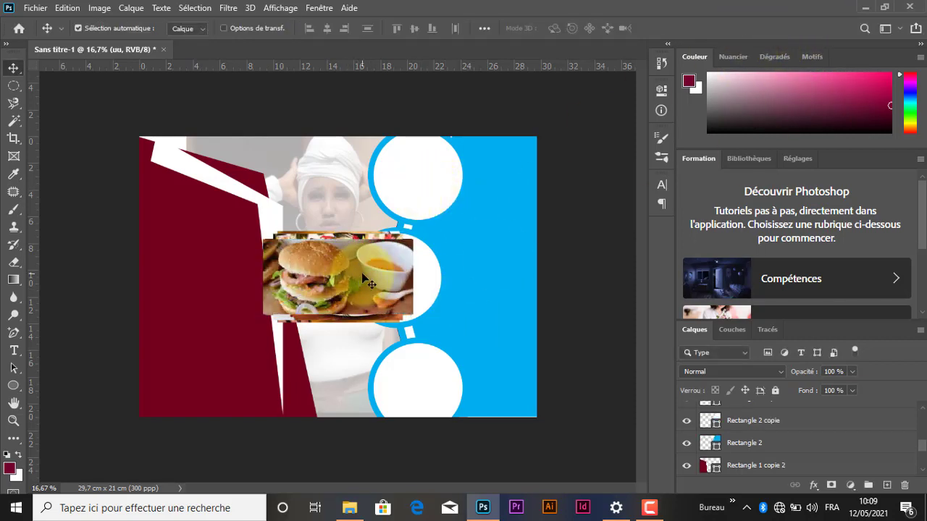
Step: Spread the stacked food photos apart across the left half of the design
{"action": "left_click_drag", "start_coordinate": [362, 276], "coordinate": [262, 216]}
{"action": "left_click_drag", "start_coordinate": [362, 291], "coordinate": [297, 329]}
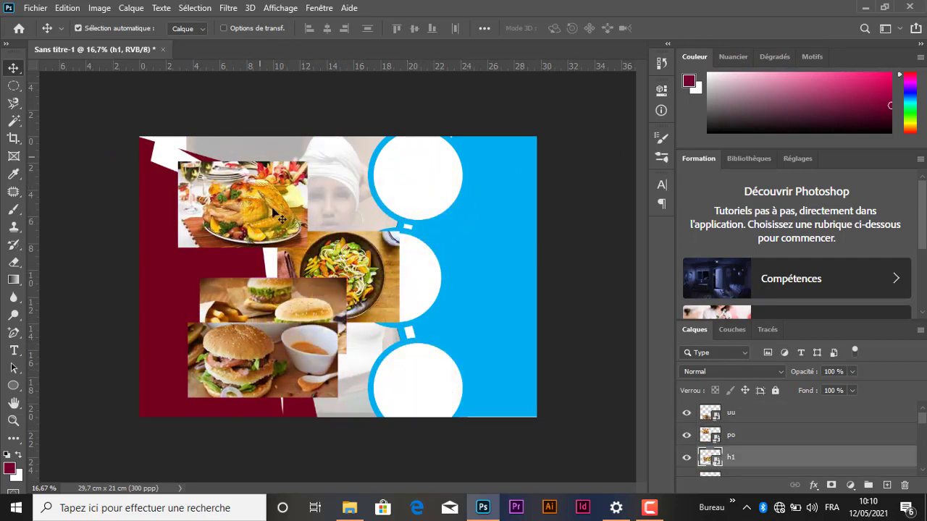
Step: Move the roast chicken photo (po) over the top circle
{"action": "left_click_drag", "start_coordinate": [289, 218], "coordinate": [380, 192]}
{"action": "left_click", "coordinate": [438, 174]}
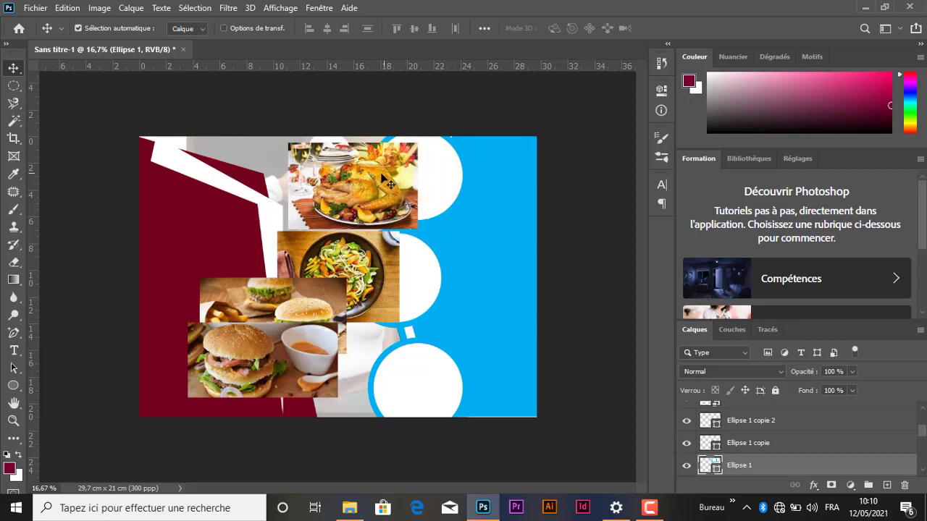
{"action": "left_click_drag", "start_coordinate": [385, 181], "coordinate": [420, 177]}
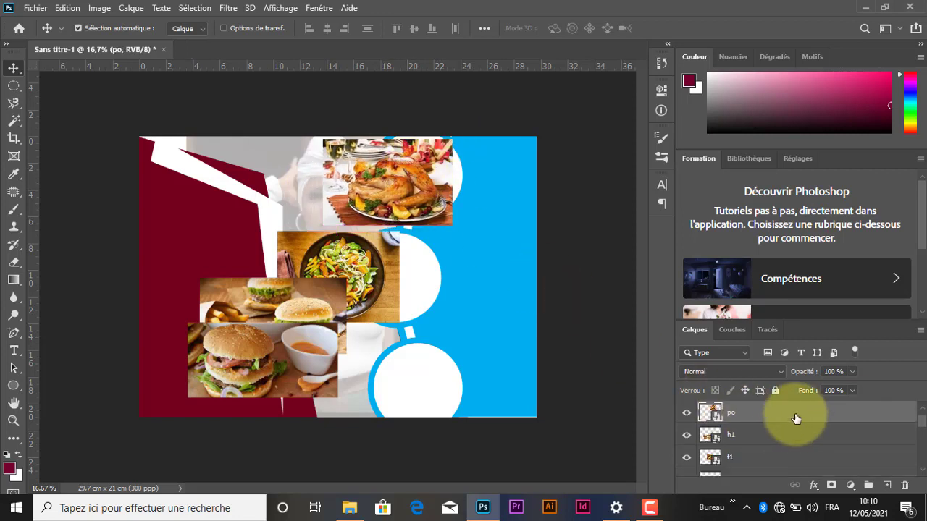
Step: Move the po layer directly above Ellipse 1 and clip the roast chicken photo to the top circle with a clipping mask
{"action": "mouse_move", "coordinate": [795, 419]}
{"action": "left_mouse_down"}
{"action": "mouse_move", "coordinate": [797, 484]}
{"action": "mouse_move", "coordinate": [791, 436]}
{"action": "left_mouse_up"}
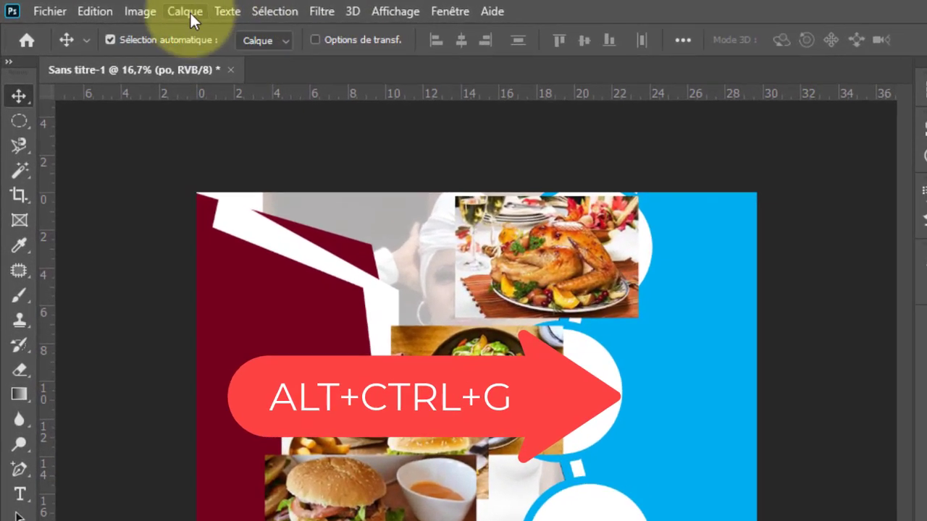
{"action": "left_click", "coordinate": [135, 7]}
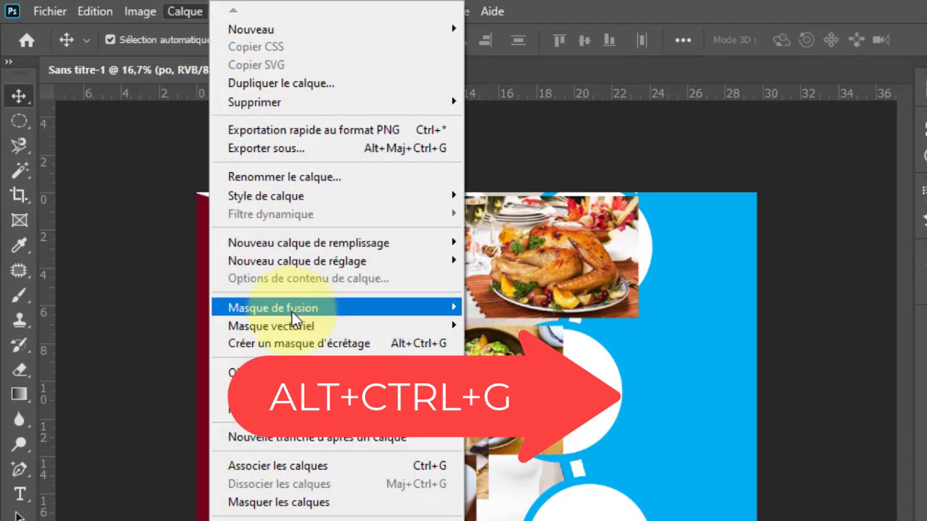
{"action": "left_click", "coordinate": [356, 341]}
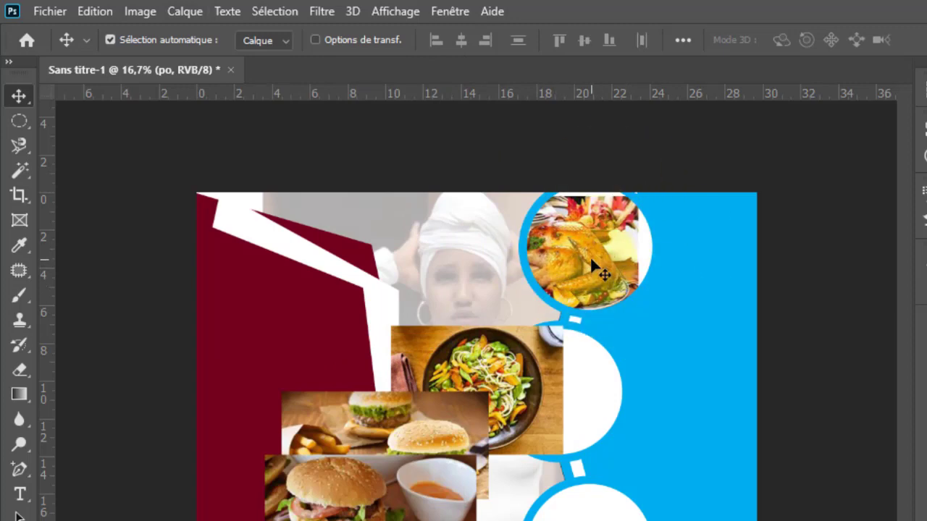
Step: Enlarge the roast chicken photo to about 129 % and shift it so it fills the top circle
{"action": "key", "text": "ctrl+t"}
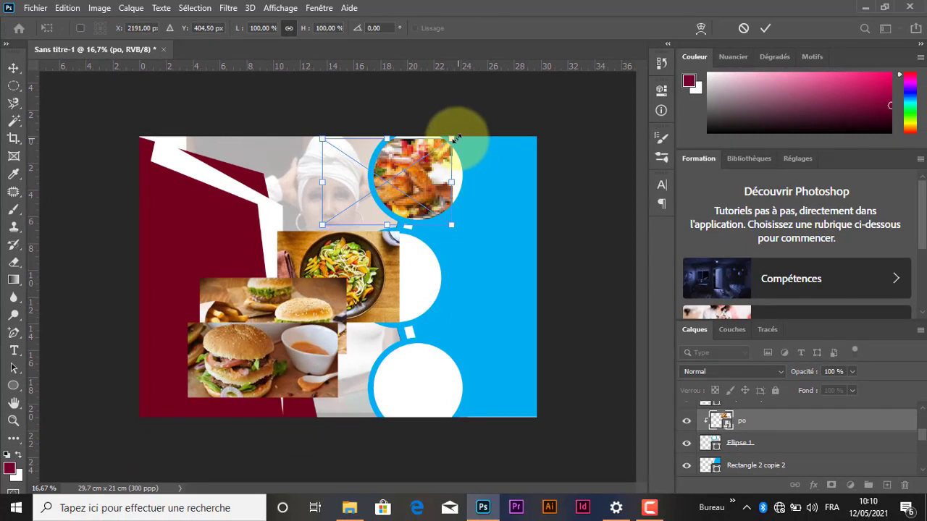
{"action": "left_click_drag", "start_coordinate": [463, 128], "coordinate": [472, 126]}
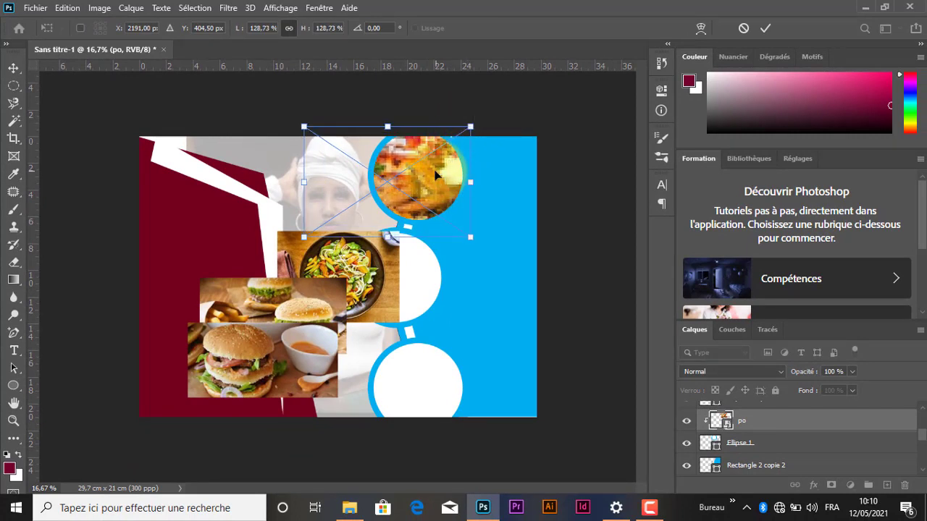
{"action": "mouse_move", "coordinate": [435, 174]}
{"action": "left_mouse_down"}
{"action": "mouse_move", "coordinate": [447, 185]}
{"action": "mouse_move", "coordinate": [442, 165]}
{"action": "left_mouse_up"}
{"action": "left_click", "coordinate": [767, 28]}
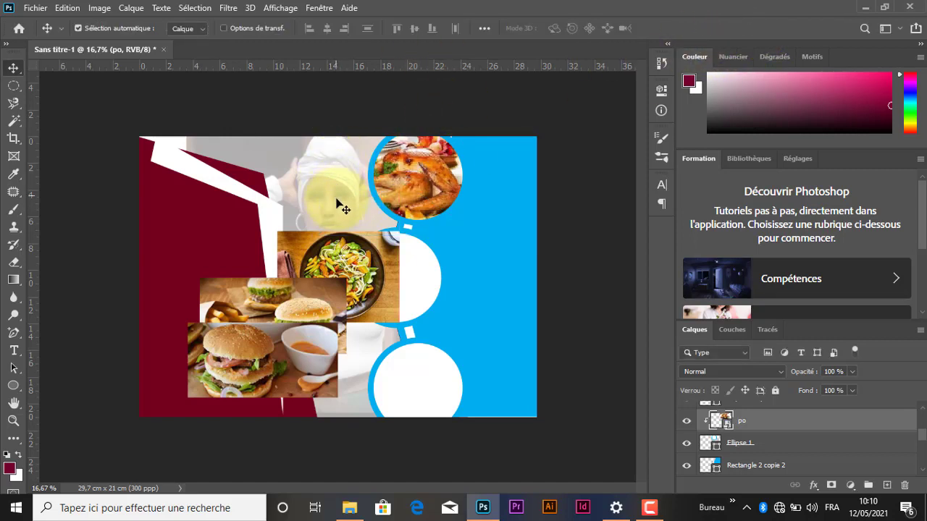
Step: Move the salad photo (f1) over the middle circle, place its layer directly above Ellipse 1 copie and clip it to that circle
{"action": "left_click_drag", "start_coordinate": [360, 266], "coordinate": [396, 280]}
{"action": "left_click", "coordinate": [434, 286]}
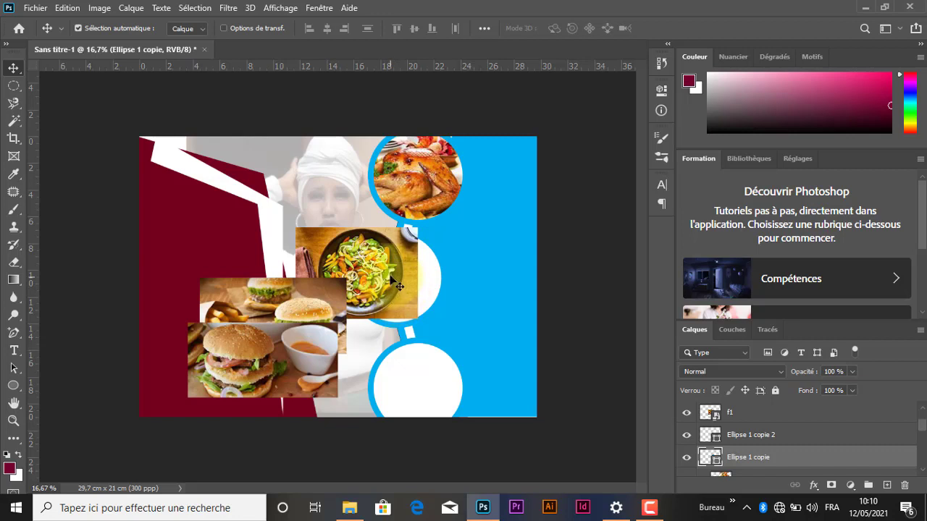
{"action": "left_click", "coordinate": [772, 417]}
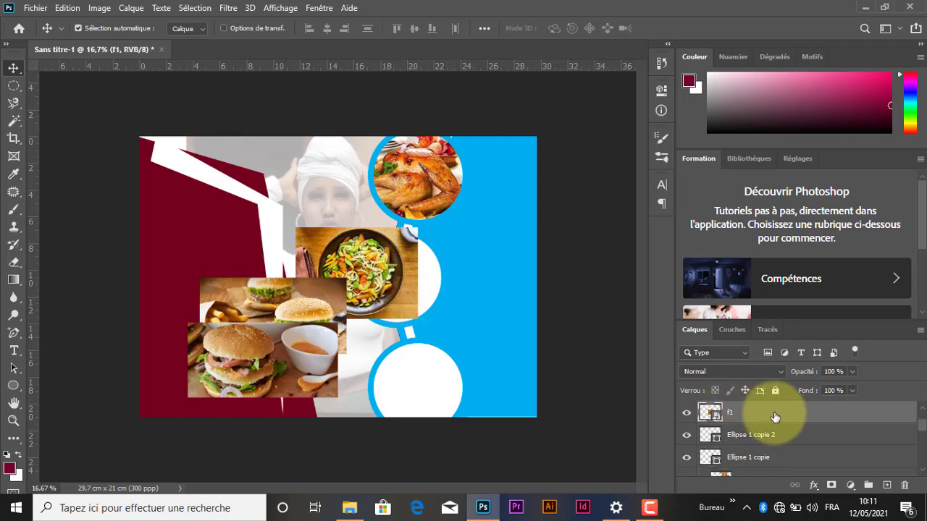
{"action": "left_click_drag", "start_coordinate": [773, 417], "coordinate": [772, 450]}
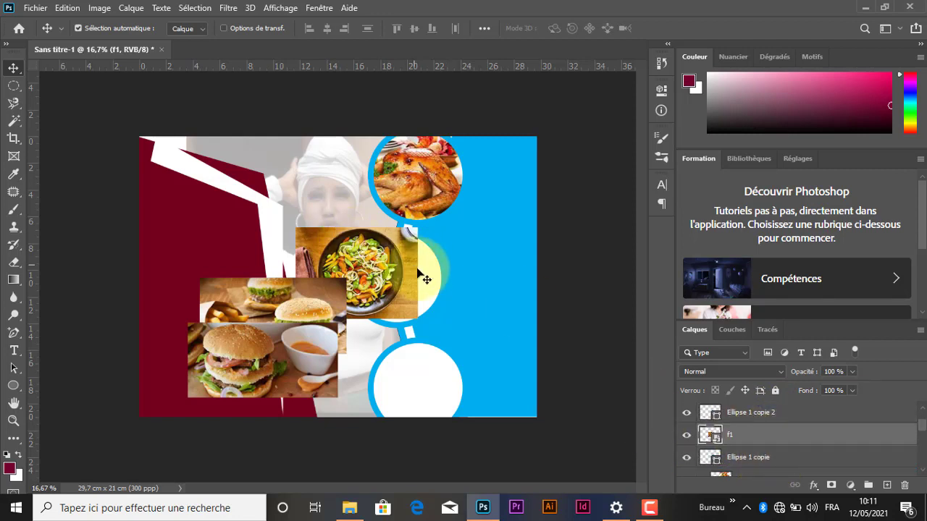
{"action": "key", "text": "ctrl+alt+g"}
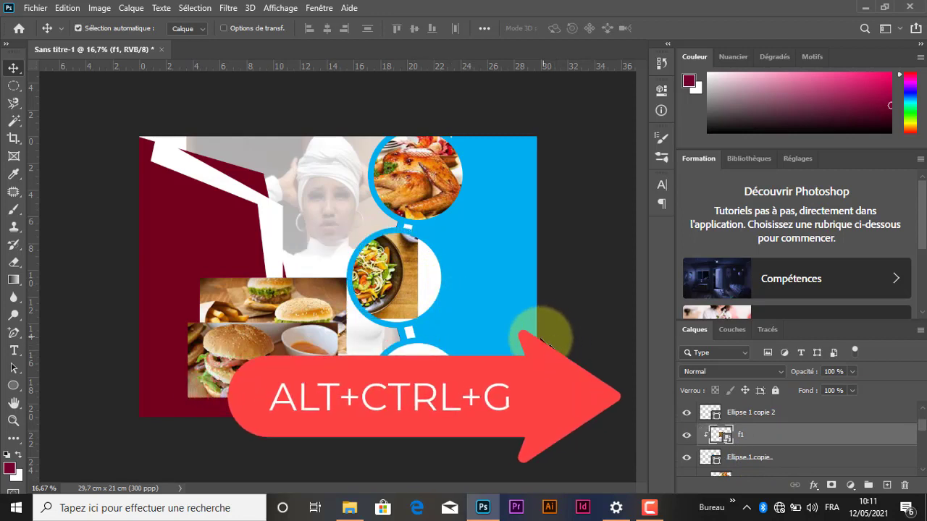
Step: Centre the salad bowl inside the middle circle
{"action": "left_click_drag", "start_coordinate": [400, 280], "coordinate": [440, 283]}
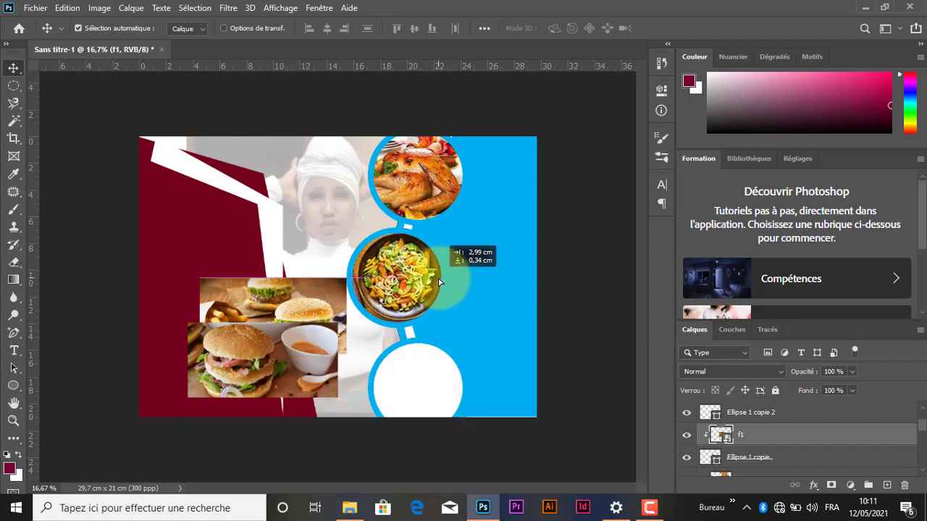
{"action": "key", "text": "shift+Left"}
{"action": "key", "text": "shift+Left"}
{"action": "key", "text": "shift+Left"}
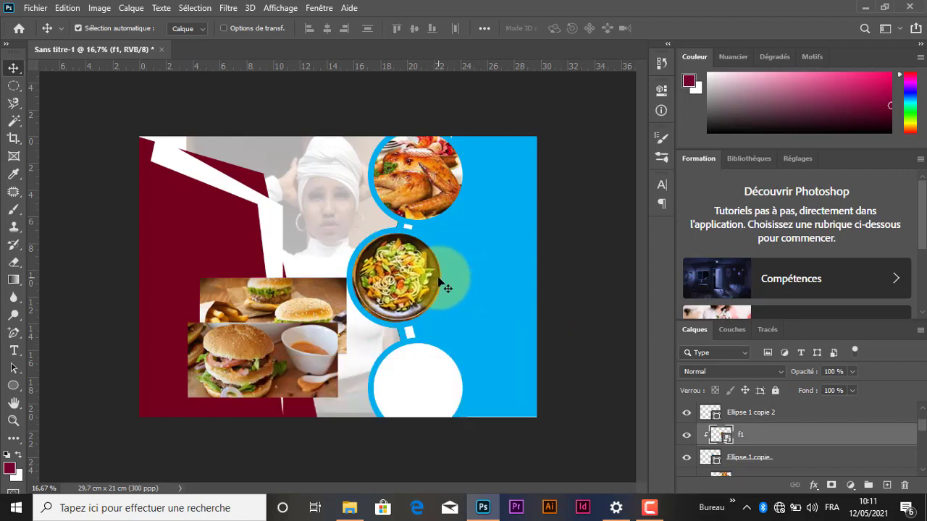
{"action": "left_click", "coordinate": [404, 123]}
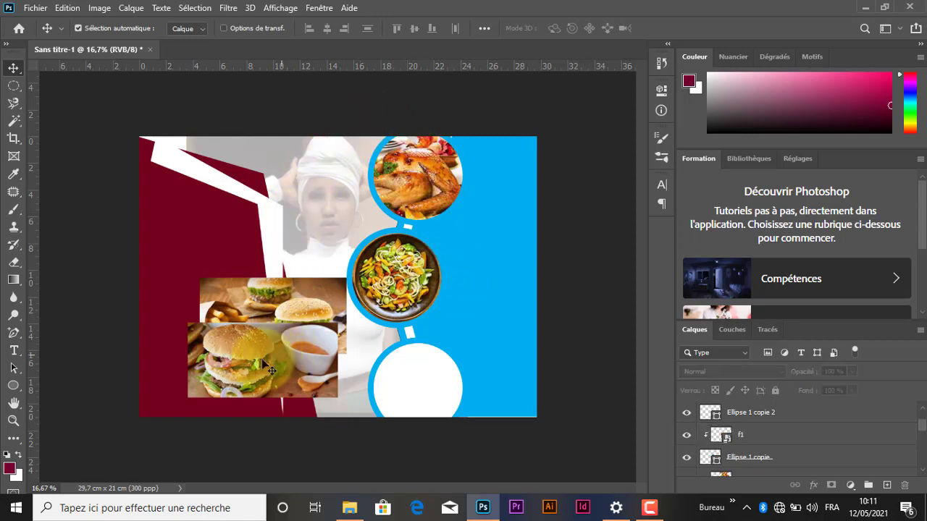
Step: Move the burger photo (uu) over the bottom circle, place its layer directly above Ellipse 1 copie 2 and clip it to that circle
{"action": "left_click_drag", "start_coordinate": [270, 370], "coordinate": [383, 373]}
{"action": "left_click", "coordinate": [451, 388]}
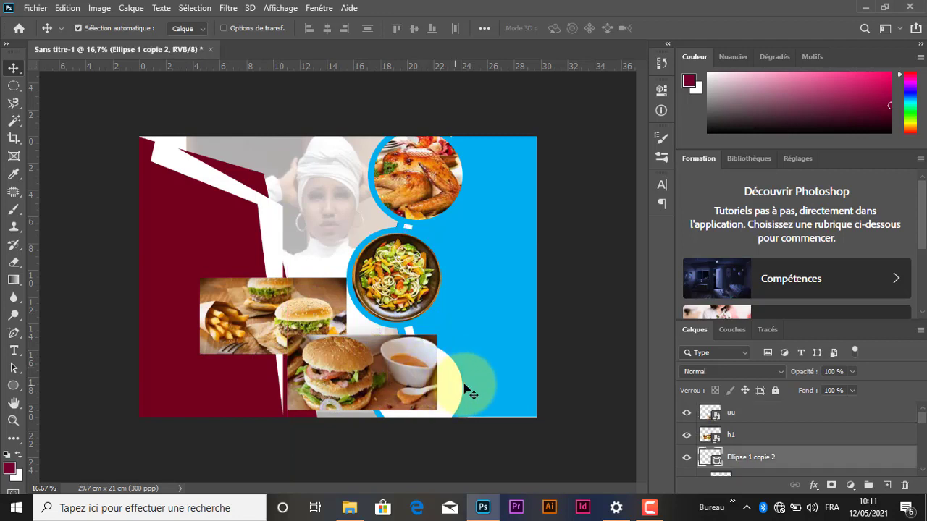
{"action": "left_click_drag", "start_coordinate": [464, 386], "coordinate": [386, 363]}
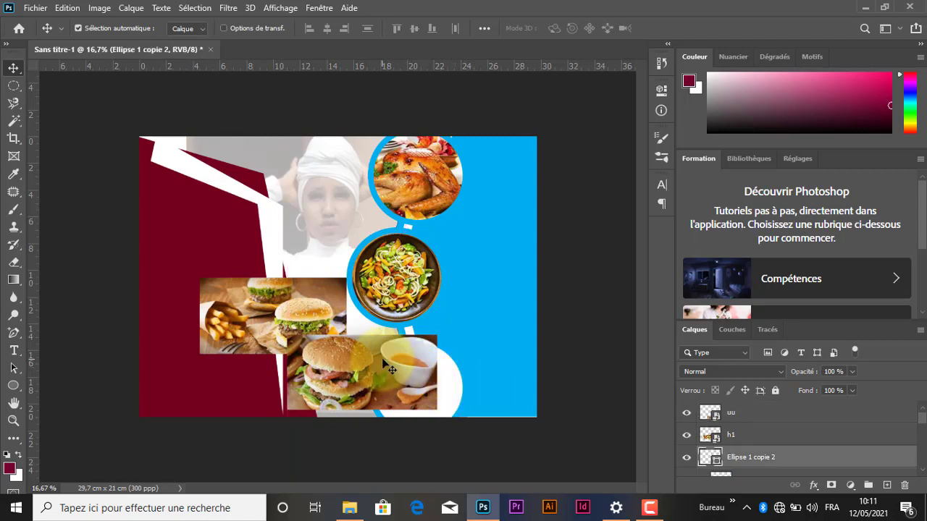
{"action": "left_click", "coordinate": [389, 369]}
{"action": "left_click_drag", "start_coordinate": [763, 420], "coordinate": [755, 447]}
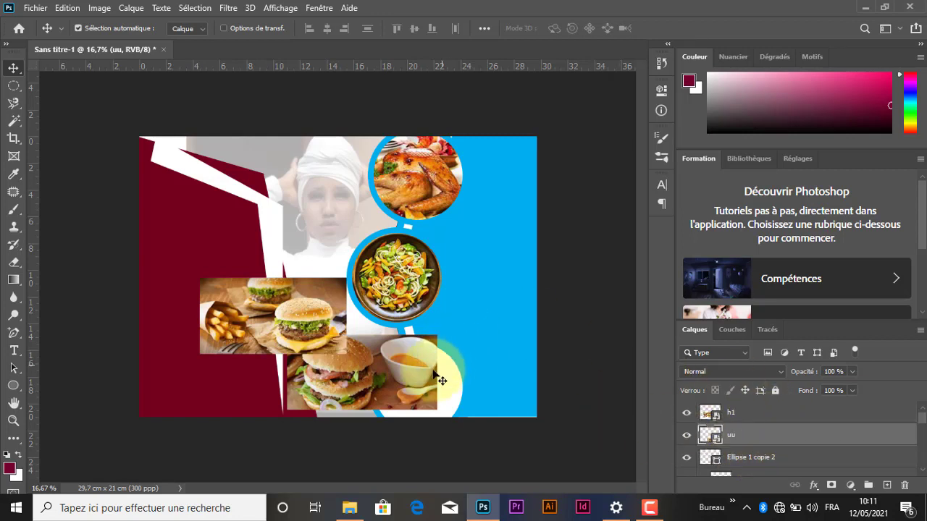
{"action": "key", "text": "ctrl+alt+g"}
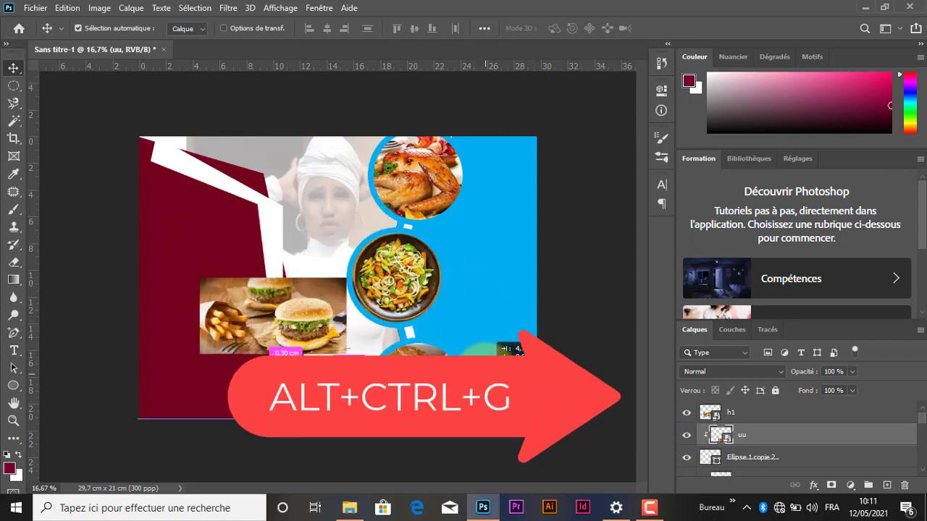
Step: Shift the burger photo to fill the bottom circle, and move the burgers-and-fries photo (h1) to the left edge of the page
{"action": "left_click_drag", "start_coordinate": [493, 369], "coordinate": [385, 207]}
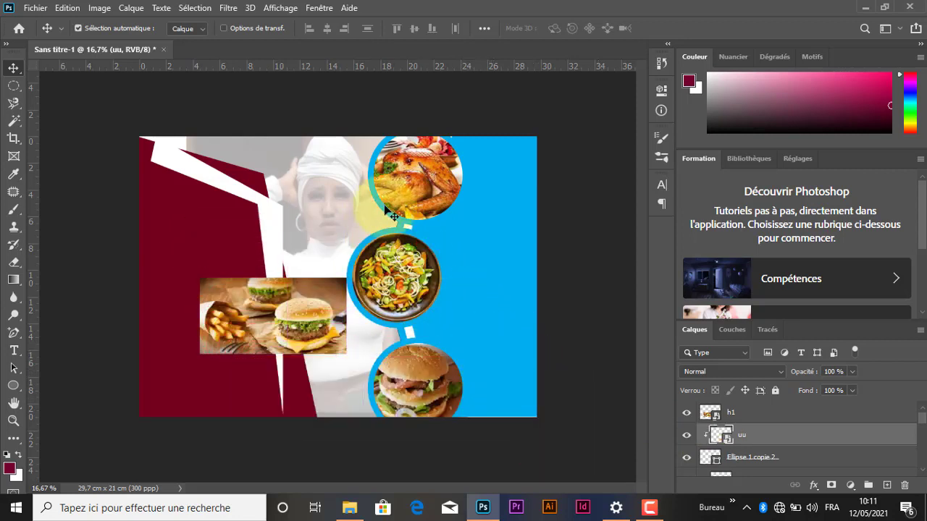
{"action": "left_click", "coordinate": [575, 314]}
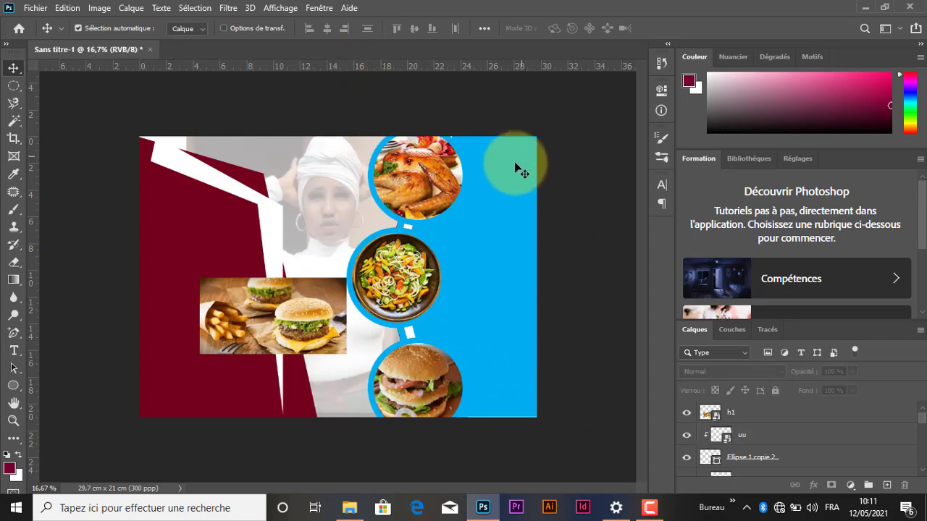
{"action": "left_click", "coordinate": [515, 217]}
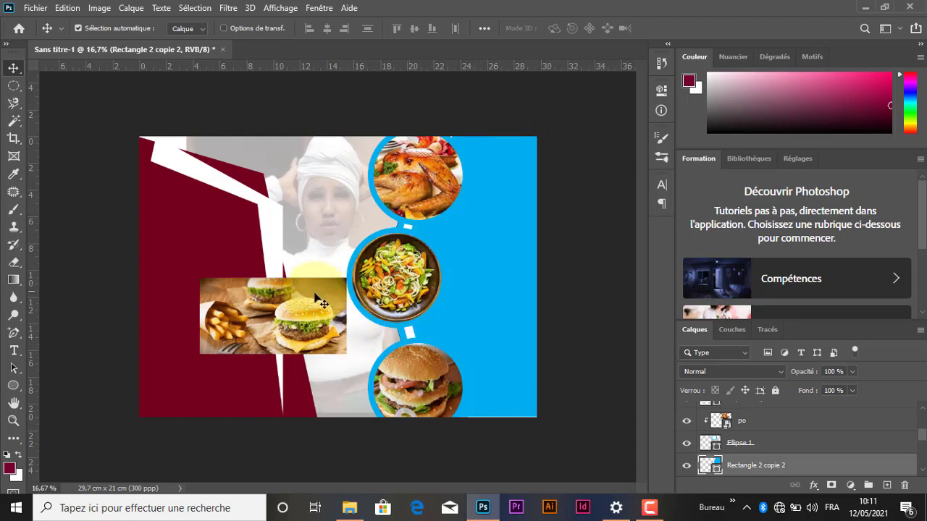
{"action": "left_click_drag", "start_coordinate": [314, 299], "coordinate": [232, 289]}
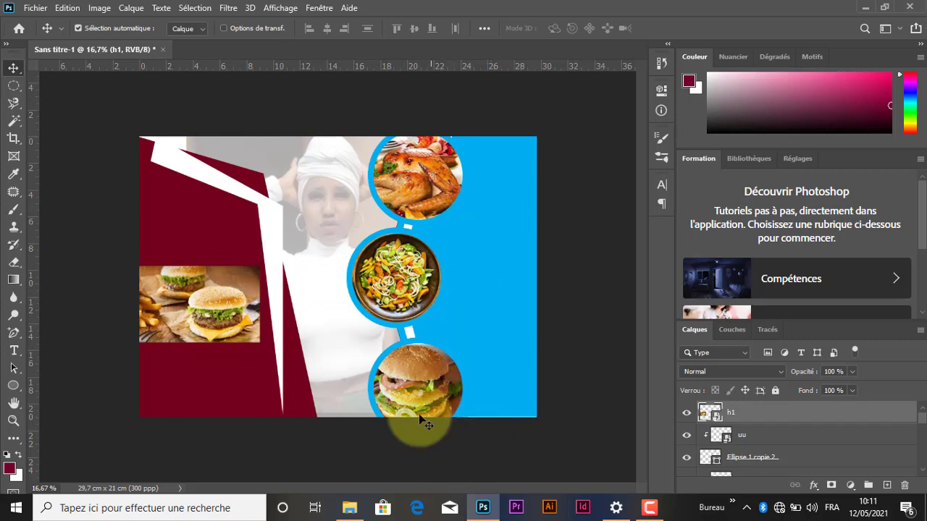
Step: Place the photo 20210101_212908 of the man in the suit from the Images folder into the Photoshop design
{"action": "left_click", "coordinate": [349, 505]}
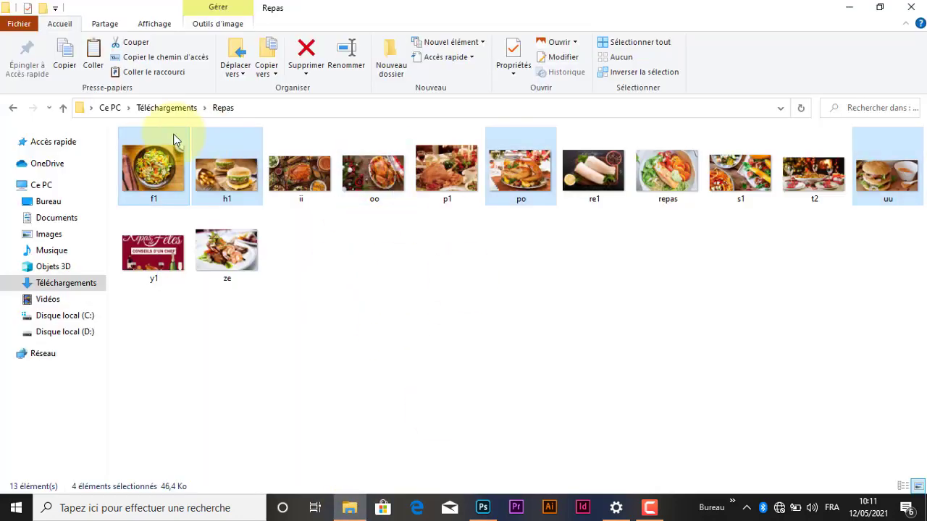
{"action": "left_click", "coordinate": [14, 108]}
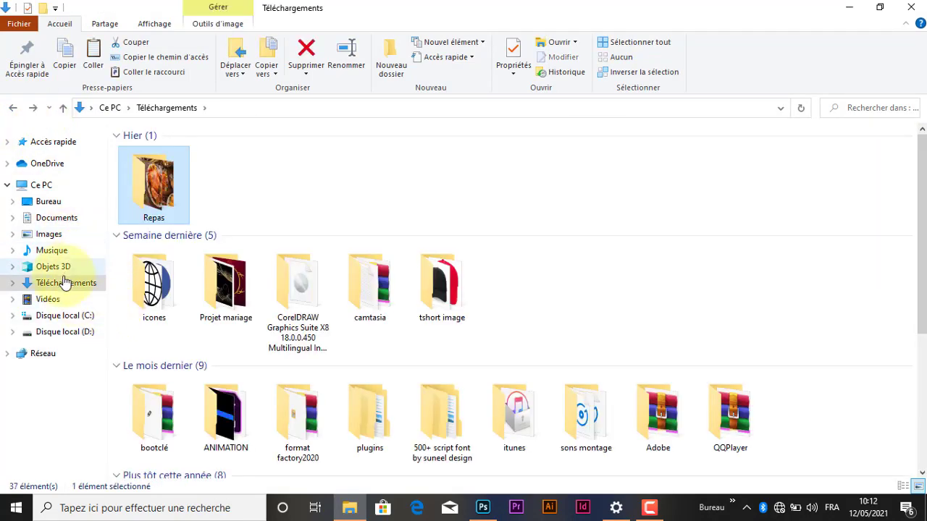
{"action": "left_click", "coordinate": [43, 234]}
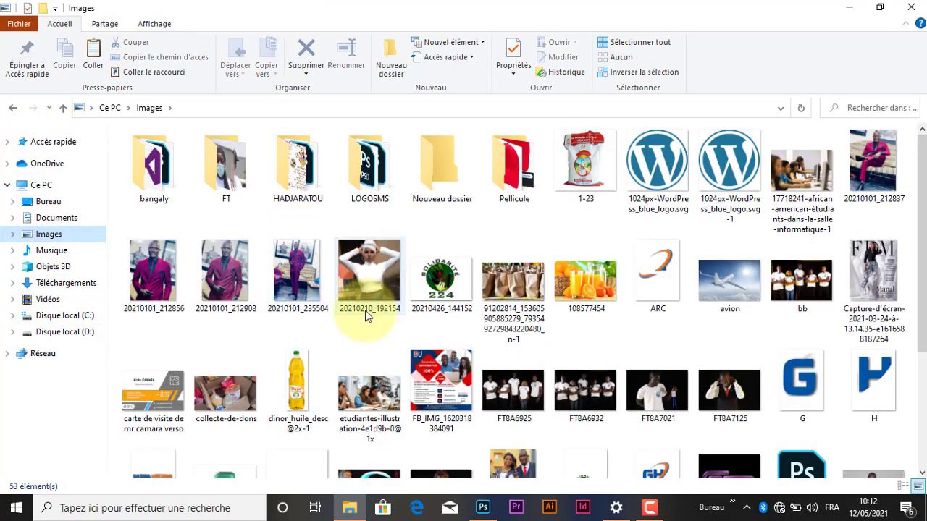
{"action": "mouse_move", "coordinate": [233, 279]}
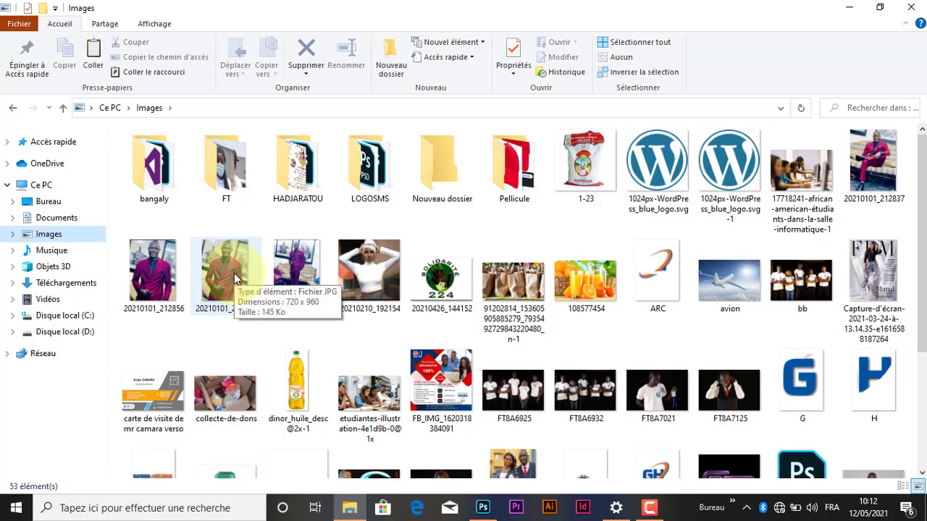
{"action": "left_click", "coordinate": [225, 272]}
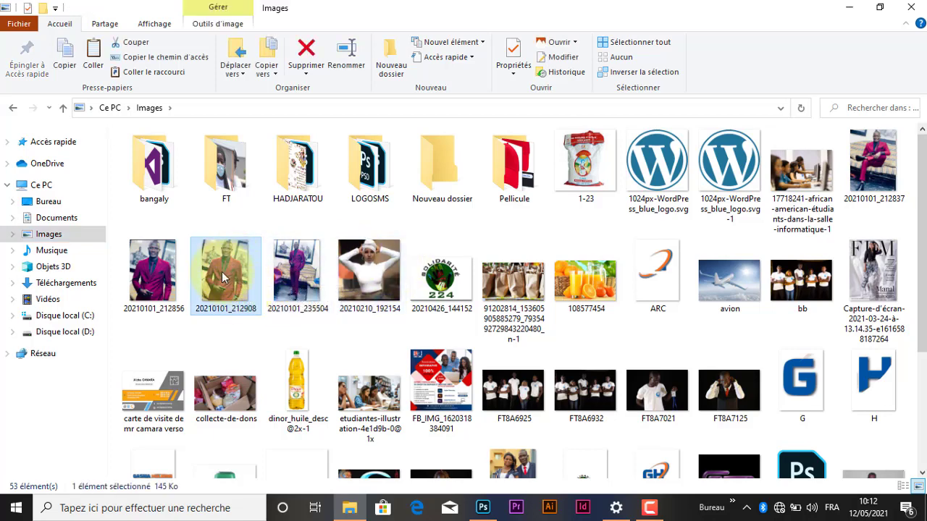
{"action": "left_click_drag", "start_coordinate": [293, 331], "coordinate": [333, 284]}
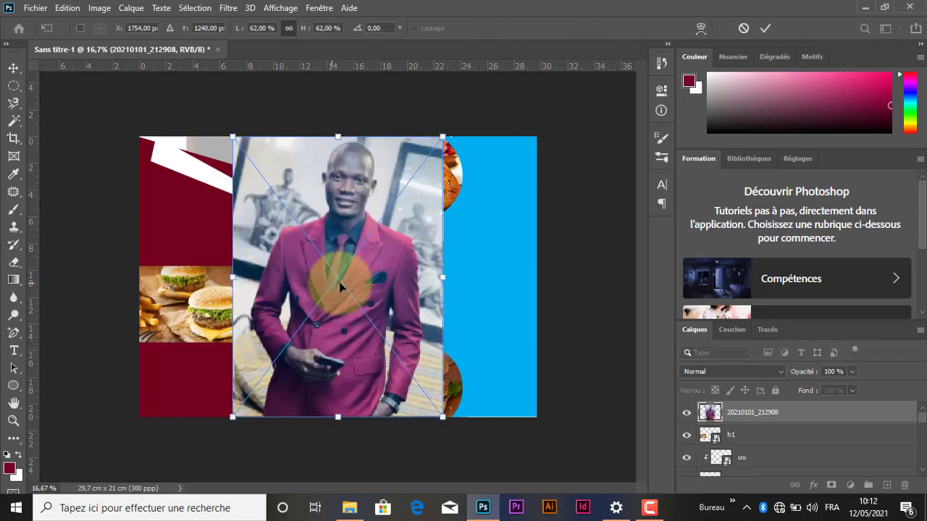
Step: Scale the man's photo down to about 55 % and move it over the blue area at the right of the page
{"action": "left_click_drag", "start_coordinate": [424, 160], "coordinate": [400, 182]}
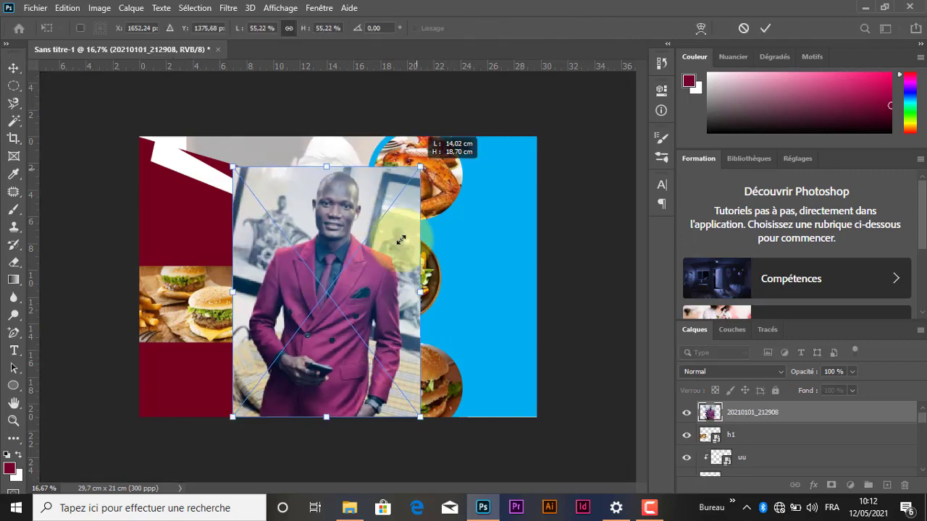
{"action": "left_click_drag", "start_coordinate": [356, 283], "coordinate": [464, 269]}
{"action": "left_click", "coordinate": [770, 28]}
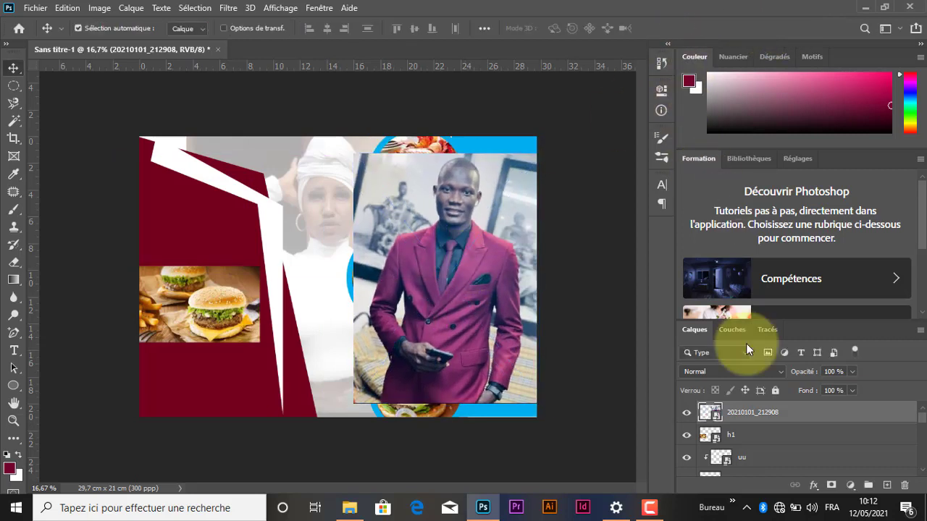
Step: Move the man's photo layer directly above Rectangle 2 copie 2 and clip it to that blue shape
{"action": "left_click", "coordinate": [509, 414]}
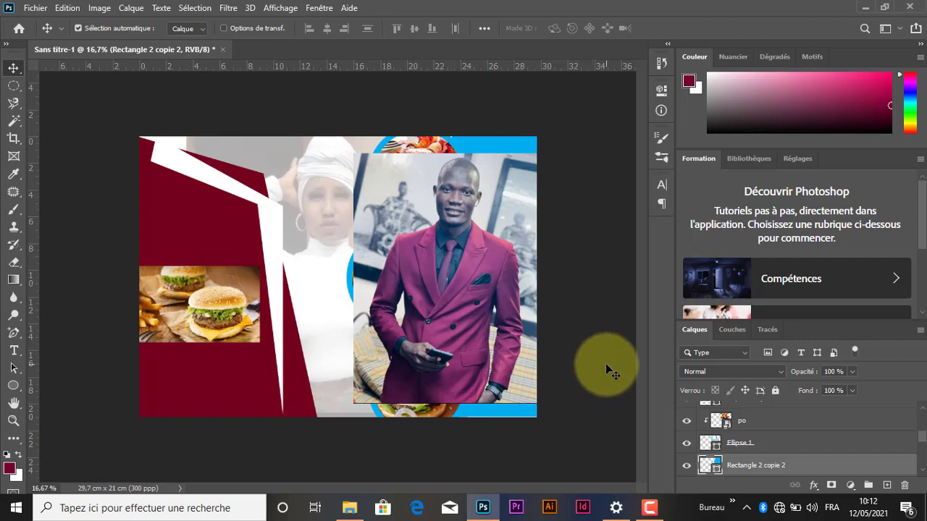
{"action": "left_click", "coordinate": [487, 250]}
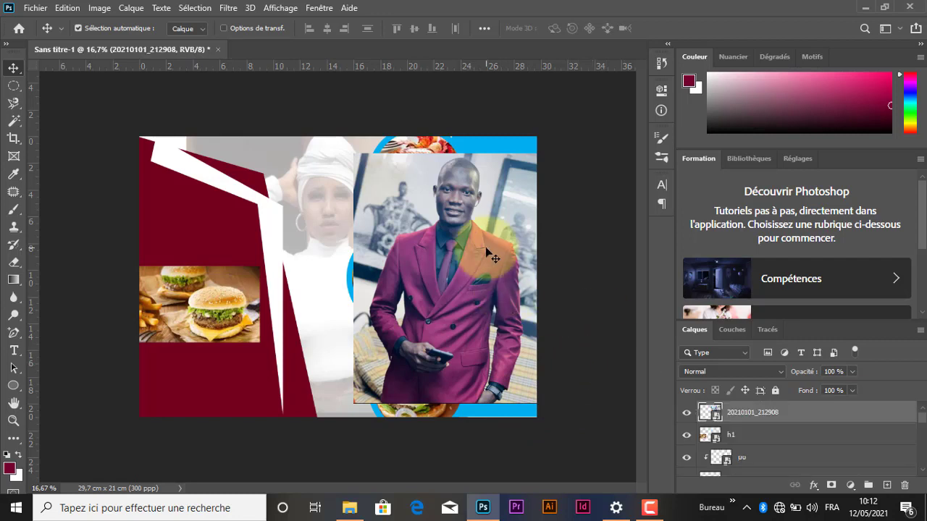
{"action": "left_click_drag", "start_coordinate": [867, 418], "coordinate": [848, 454]}
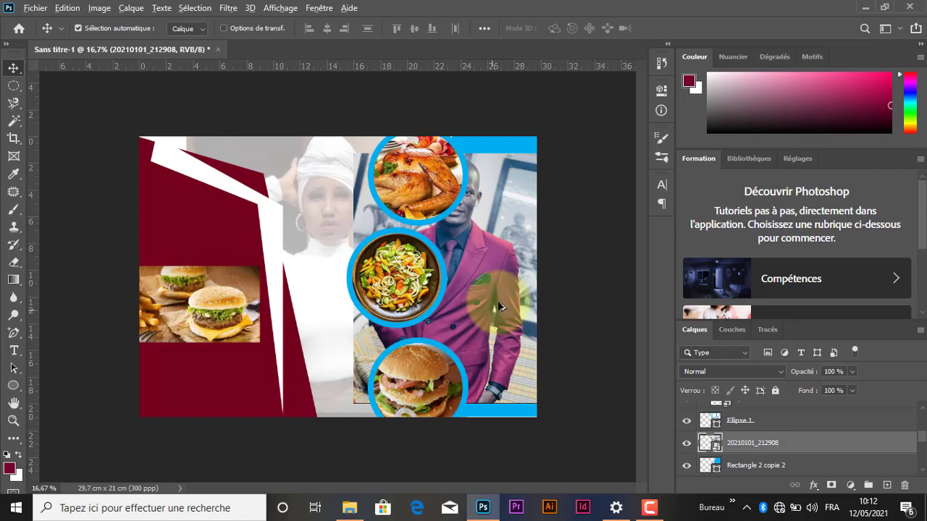
{"action": "key", "text": "alt+ctrl+g"}
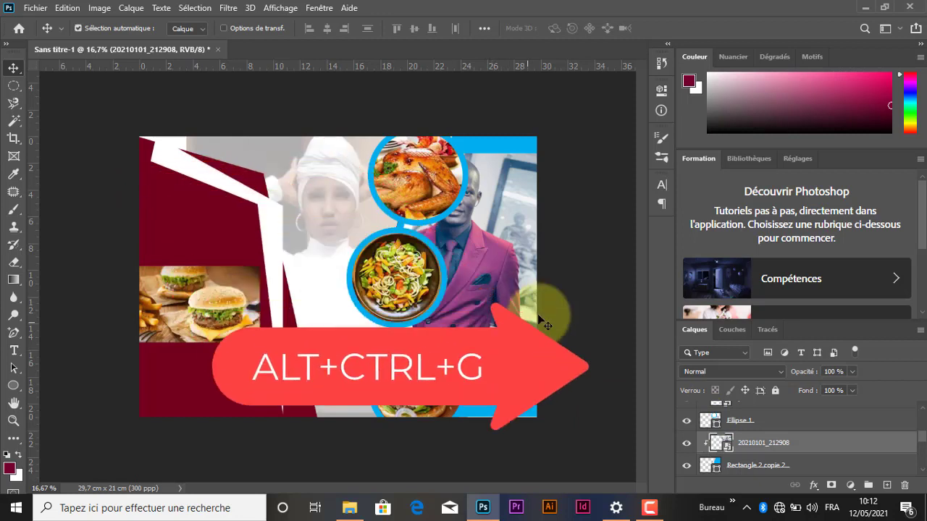
Step: Enlarge the clipped photo of the man to about 62 % and shift it right so it fills the blue shape
{"action": "key", "text": "ctrl+t"}
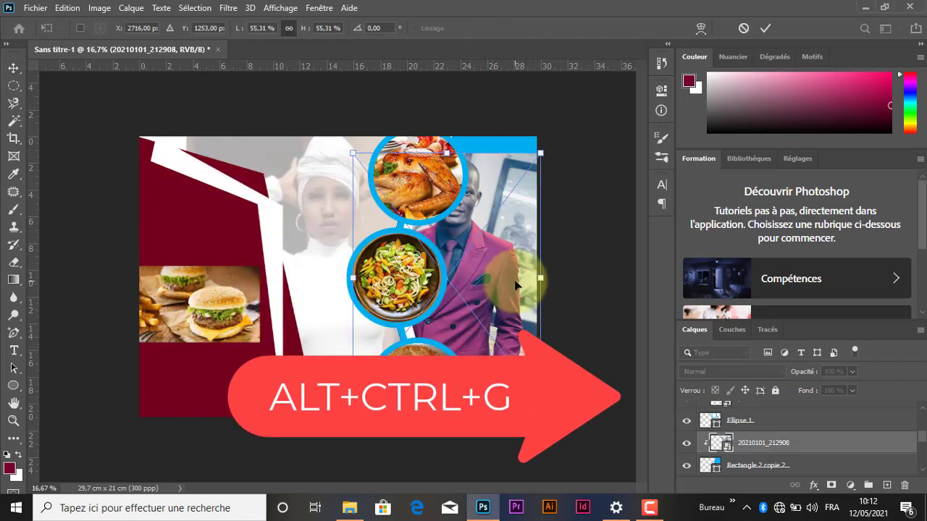
{"action": "left_click_drag", "start_coordinate": [525, 275], "coordinate": [547, 278]}
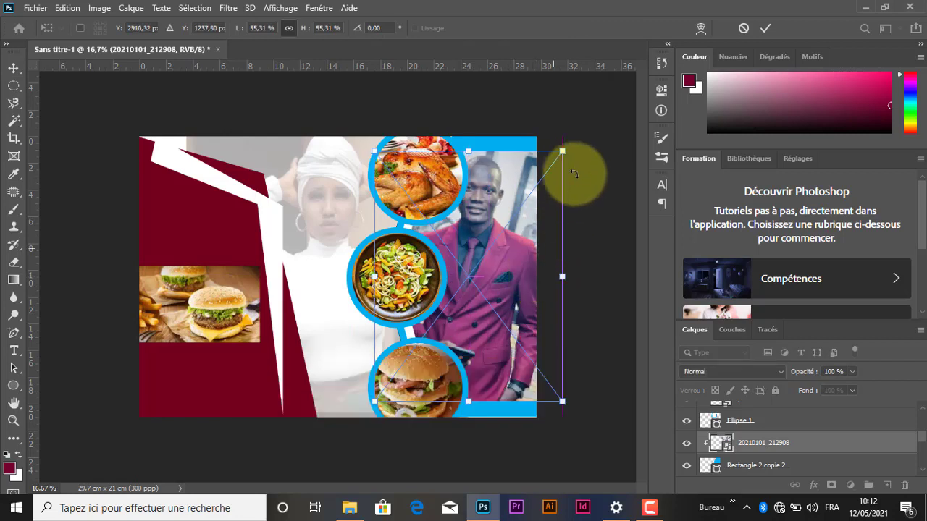
{"action": "left_click_drag", "start_coordinate": [562, 151], "coordinate": [580, 127]}
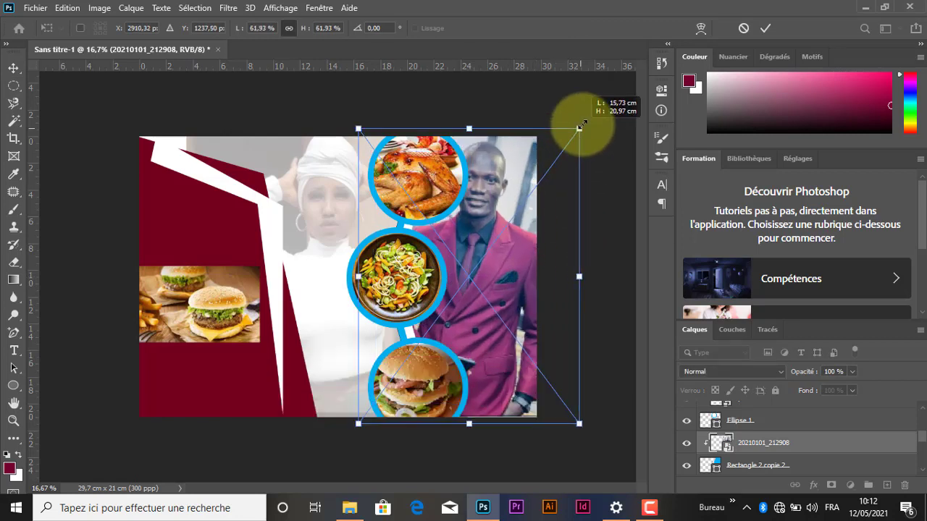
{"action": "left_click_drag", "start_coordinate": [513, 244], "coordinate": [537, 240]}
{"action": "left_click", "coordinate": [763, 30]}
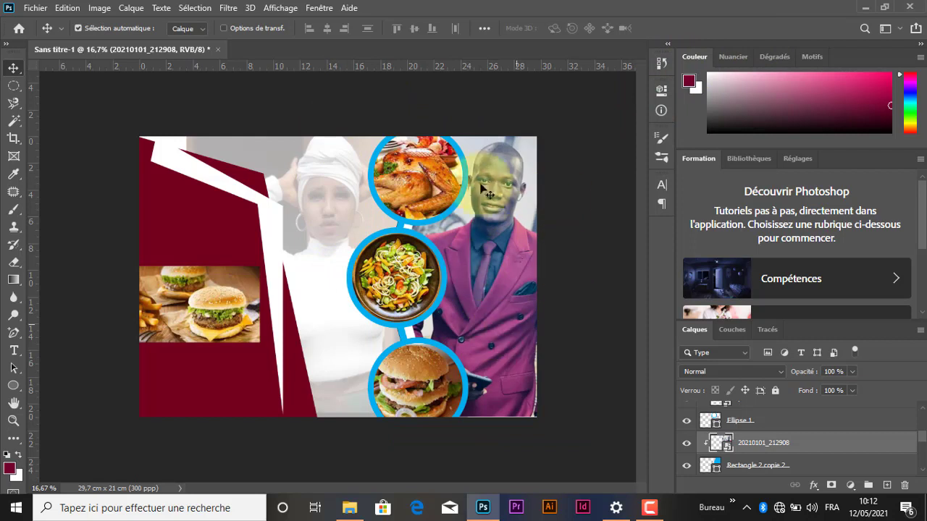
Step: Move the burgers-and-fries photo (h1) up slightly, place its layer directly above Rectangle 1 copie 2 and clip it to that red shape
{"action": "left_click", "coordinate": [219, 276]}
{"action": "left_click_drag", "start_coordinate": [218, 281], "coordinate": [215, 223]}
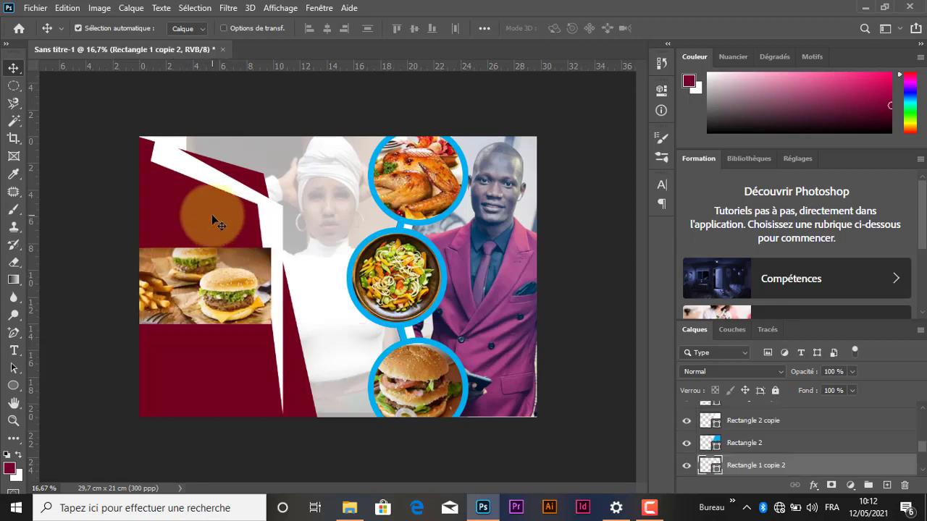
{"action": "left_click", "coordinate": [210, 266]}
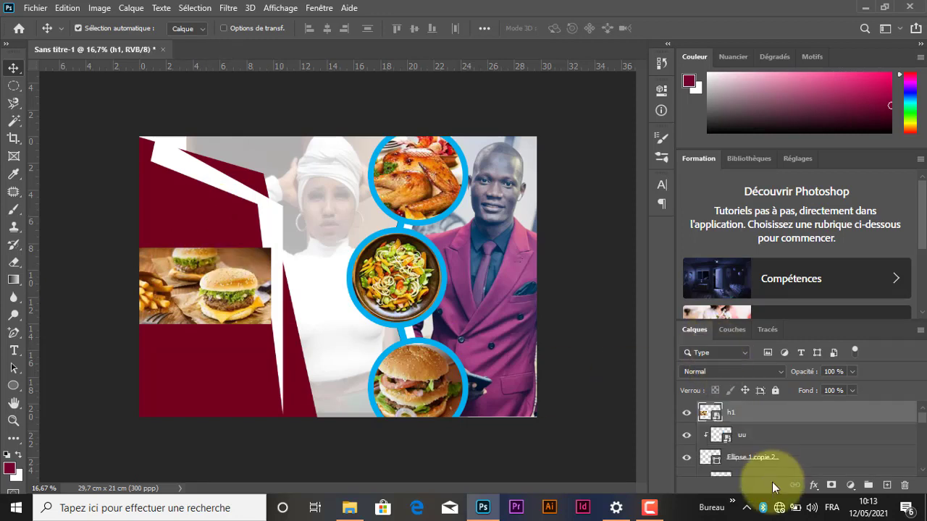
{"action": "mouse_move", "coordinate": [776, 420]}
{"action": "left_mouse_down"}
{"action": "mouse_move", "coordinate": [773, 480]}
{"action": "mouse_move", "coordinate": [775, 407]}
{"action": "left_mouse_up"}
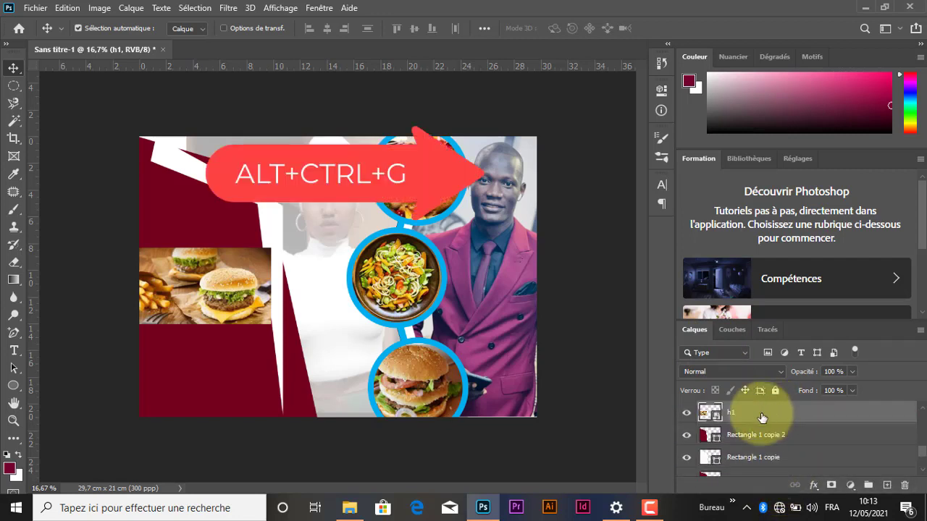
{"action": "key", "text": "alt+ctrl+g"}
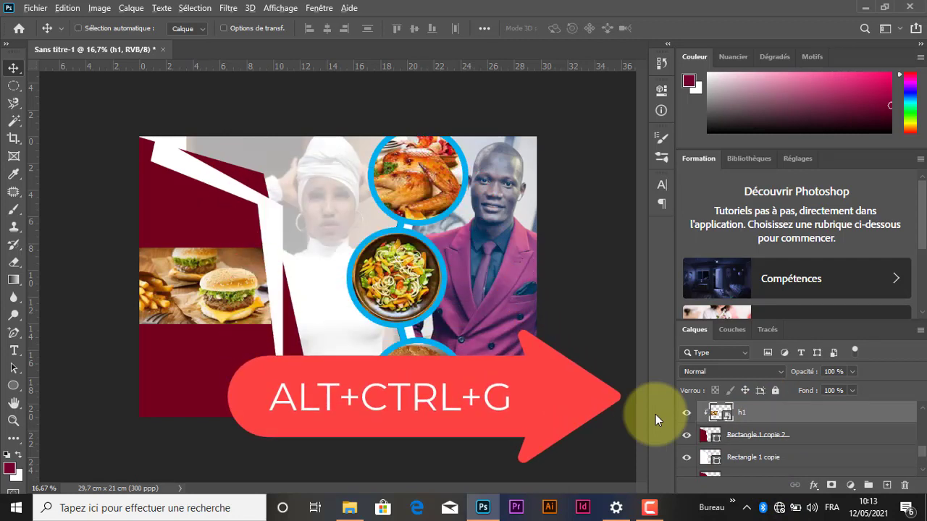
Step: Scale the burgers-and-fries photo (h1) to about 104 % and move it to the upper part of the red shape
{"action": "key", "text": "ctrl+t"}
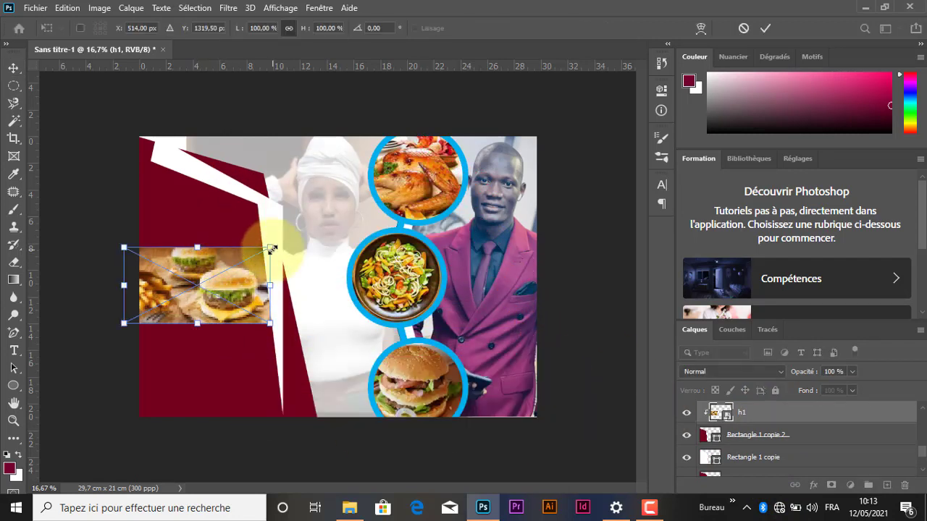
{"action": "mouse_move", "coordinate": [271, 249]}
{"action": "left_mouse_down"}
{"action": "mouse_move", "coordinate": [304, 209]}
{"action": "mouse_move", "coordinate": [275, 249]}
{"action": "left_mouse_up"}
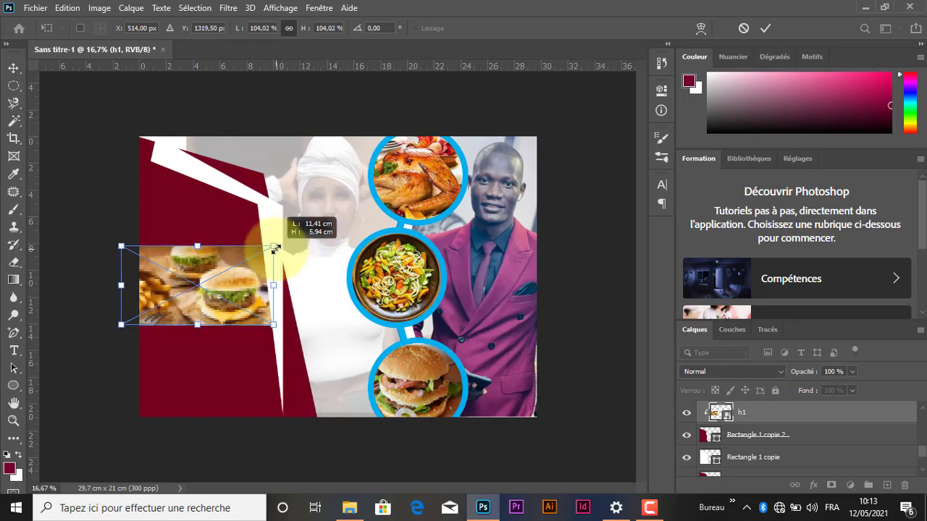
{"action": "left_click_drag", "start_coordinate": [210, 293], "coordinate": [224, 225]}
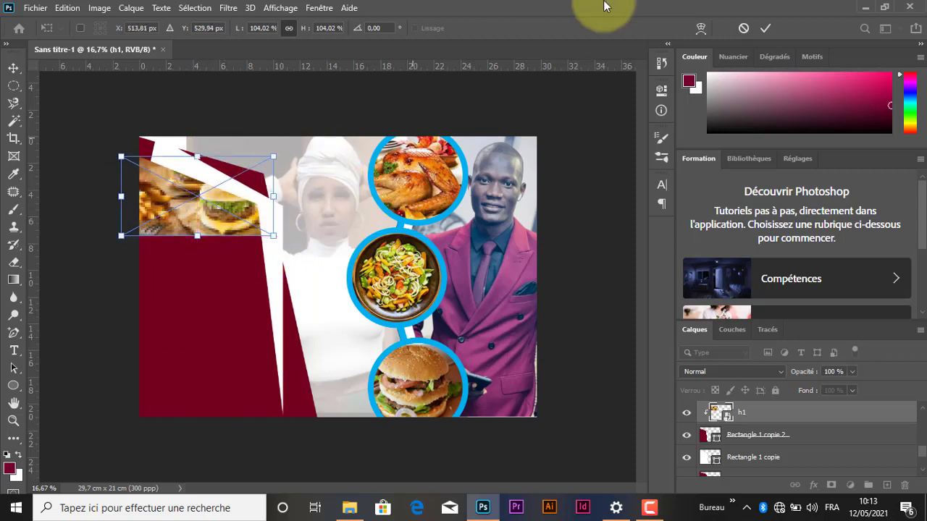
{"action": "key", "text": "Return"}
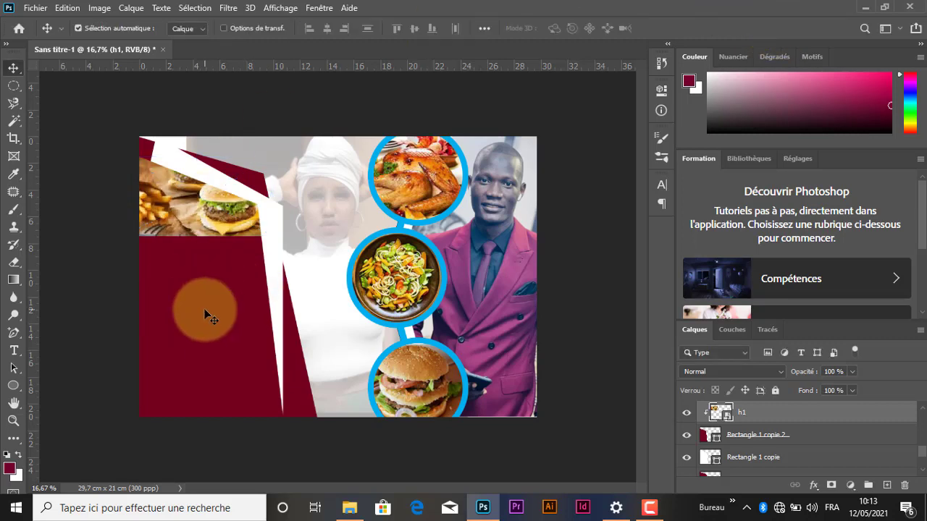
Step: Select the Rectangle 1 copie 2 layer, switch to File Explorer and open the Repas folder in Téléchargements
{"action": "left_click", "coordinate": [159, 280]}
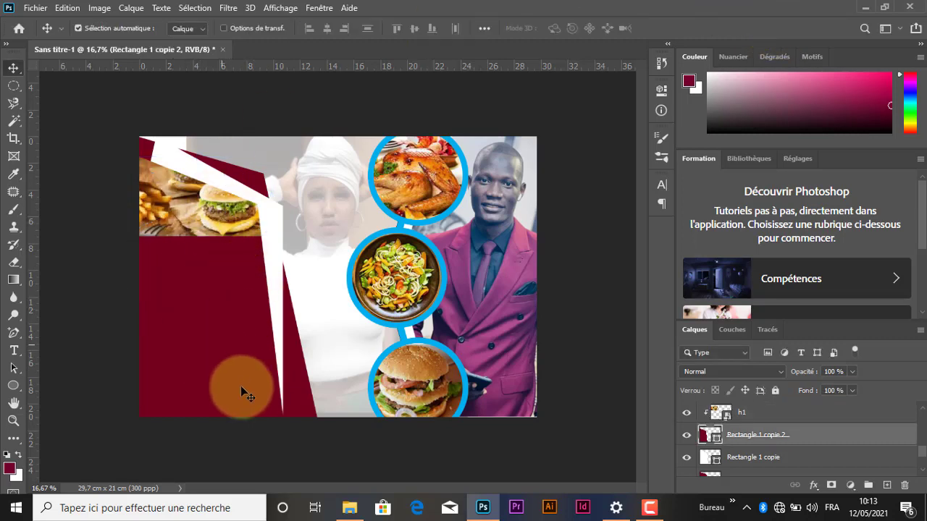
{"action": "left_click", "coordinate": [350, 506]}
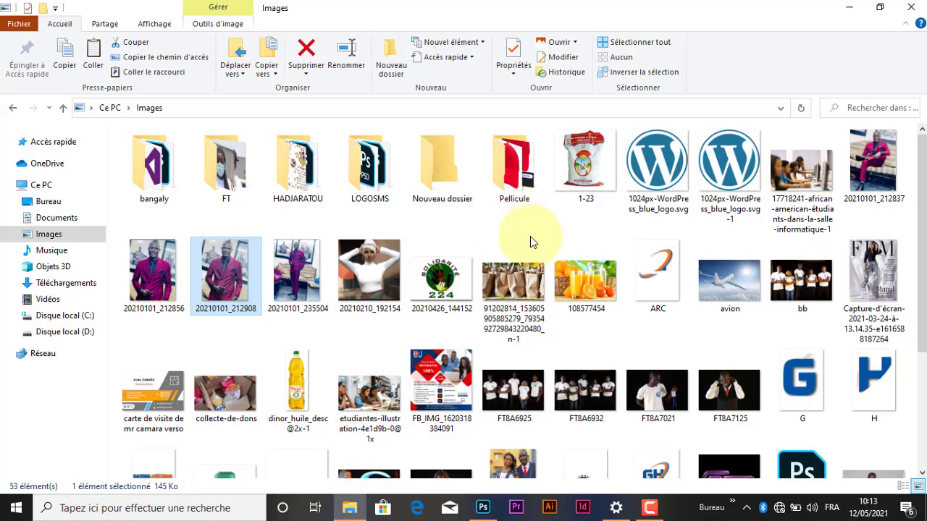
{"action": "left_click", "coordinate": [76, 284]}
{"action": "left_click", "coordinate": [172, 190]}
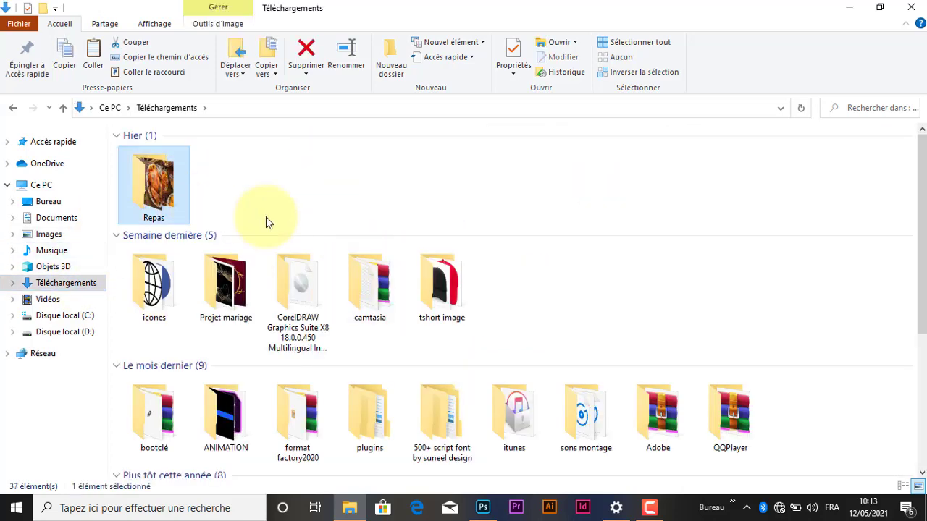
{"action": "key", "text": "Return"}
Step: Place the food photos re1, repas and ze from the Repas folder into the Photoshop design at their default size
{"action": "left_click", "coordinate": [606, 168]}
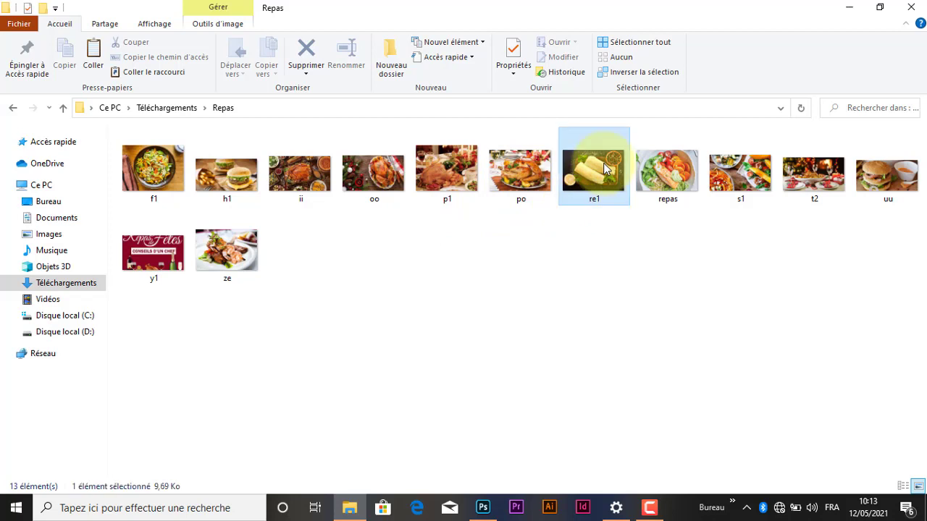
{"action": "left_click", "coordinate": [227, 248], "text": "ctrl"}
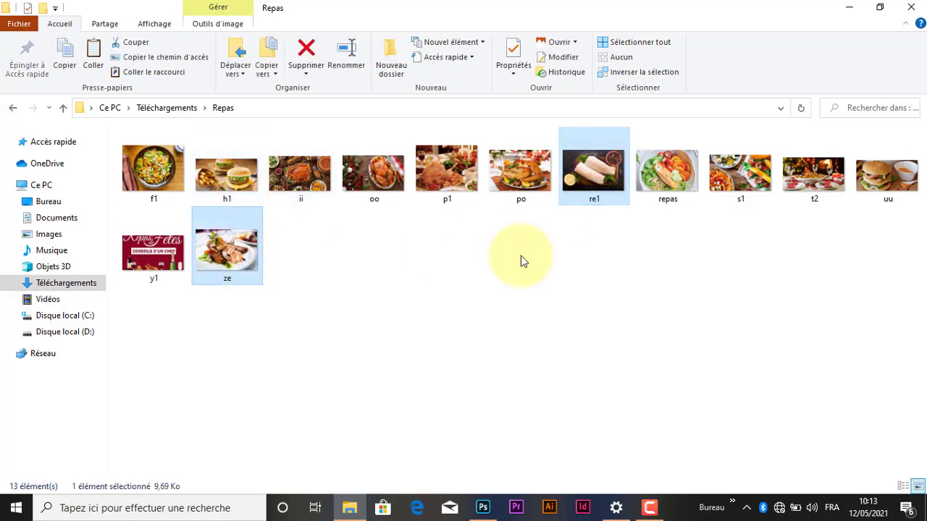
{"action": "left_click", "coordinate": [667, 177], "text": "ctrl"}
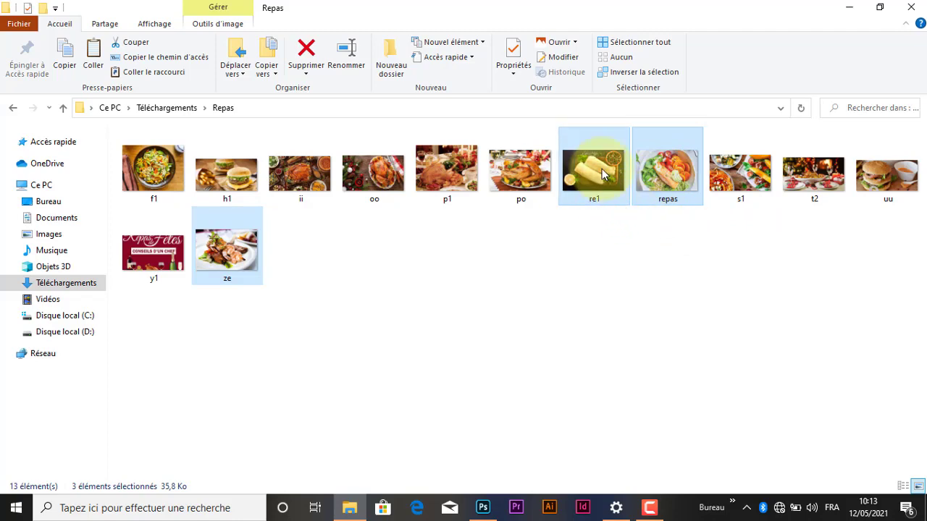
{"action": "left_click_drag", "start_coordinate": [604, 174], "coordinate": [442, 374]}
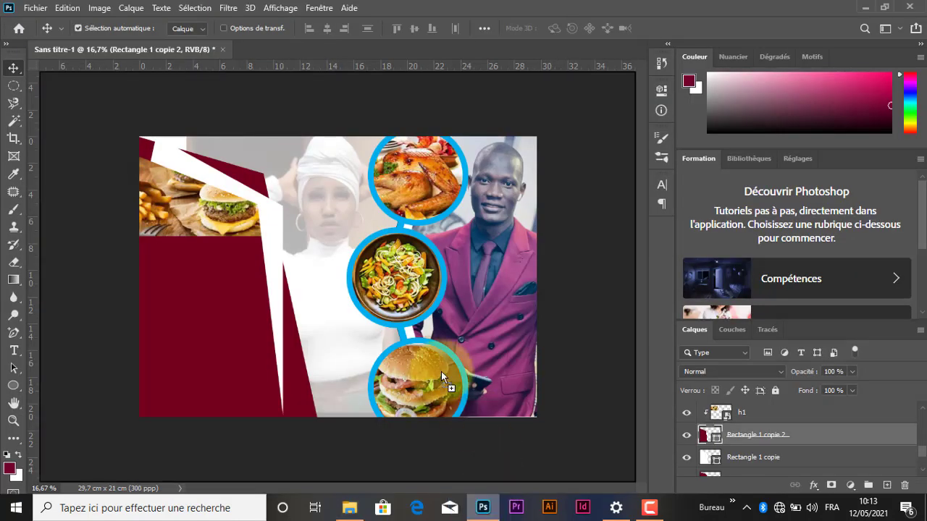
{"action": "left_click_drag", "start_coordinate": [458, 277], "coordinate": [458, 278]}
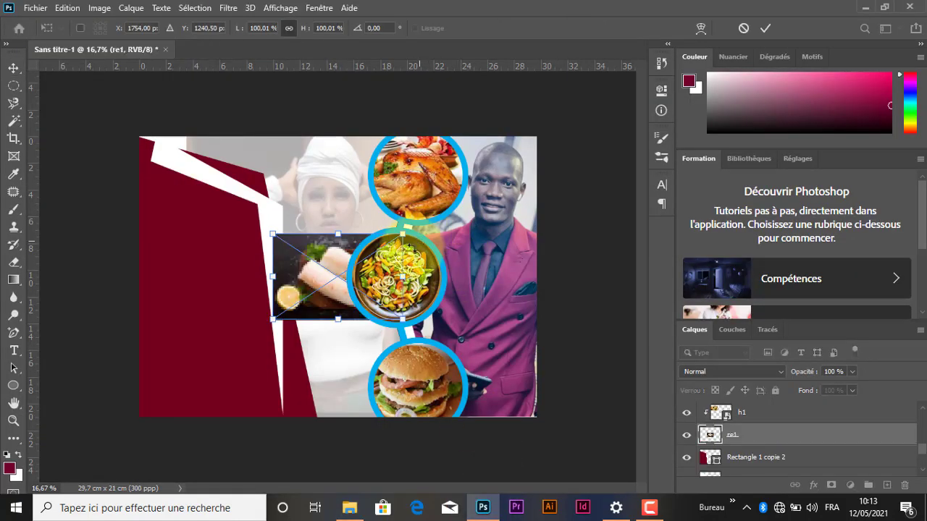
{"action": "left_click", "coordinate": [765, 29]}
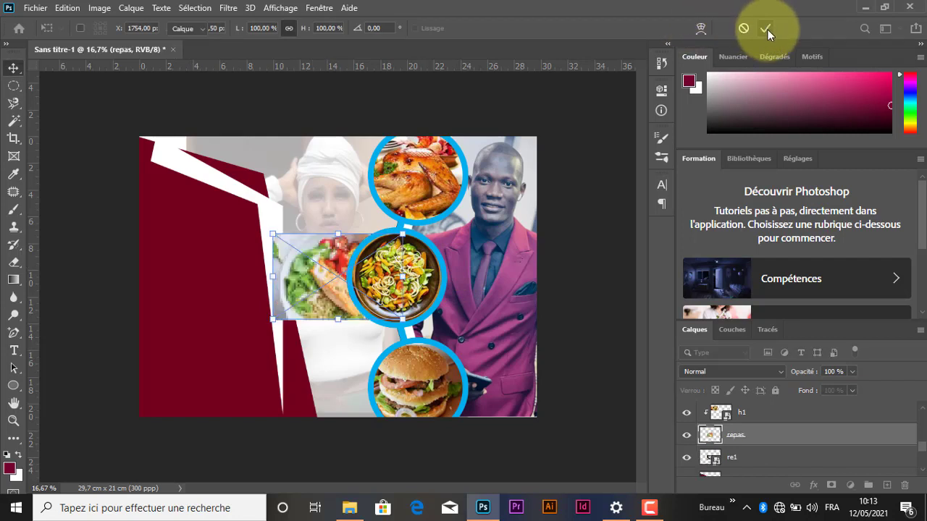
{"action": "left_click", "coordinate": [765, 29]}
{"action": "left_click", "coordinate": [765, 29]}
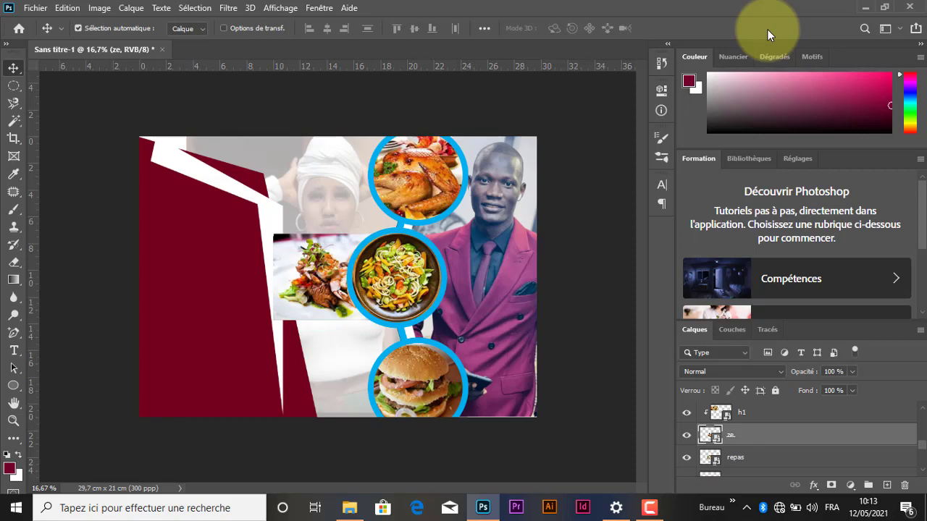
Step: Move the shrimp dish photo (ze) over the lower part of the red shape and its layer directly above Rectangle 1 copie 2
{"action": "left_click_drag", "start_coordinate": [321, 286], "coordinate": [153, 322]}
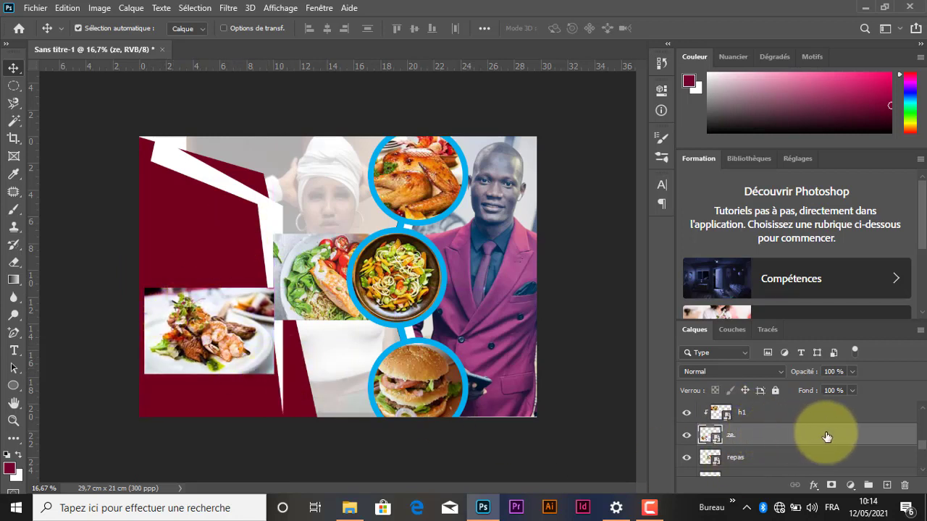
{"action": "left_click", "coordinate": [225, 270]}
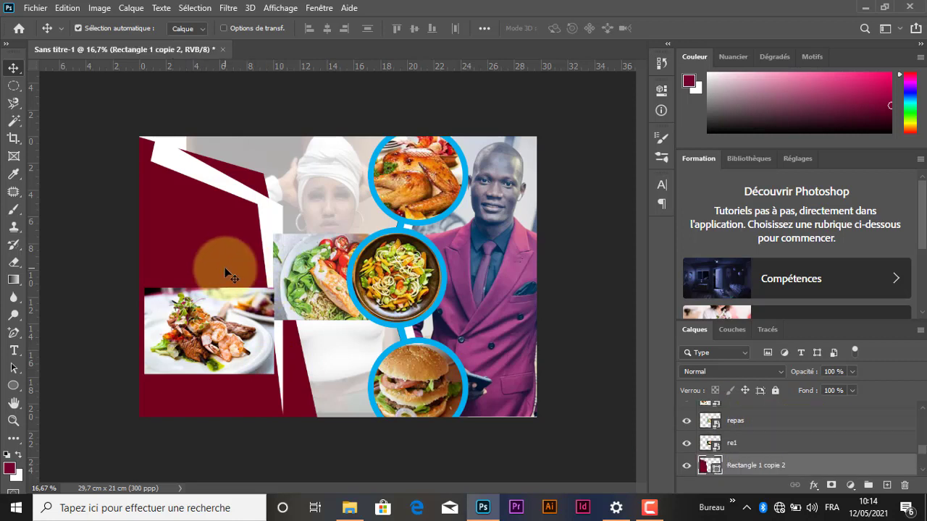
{"action": "left_click", "coordinate": [210, 322]}
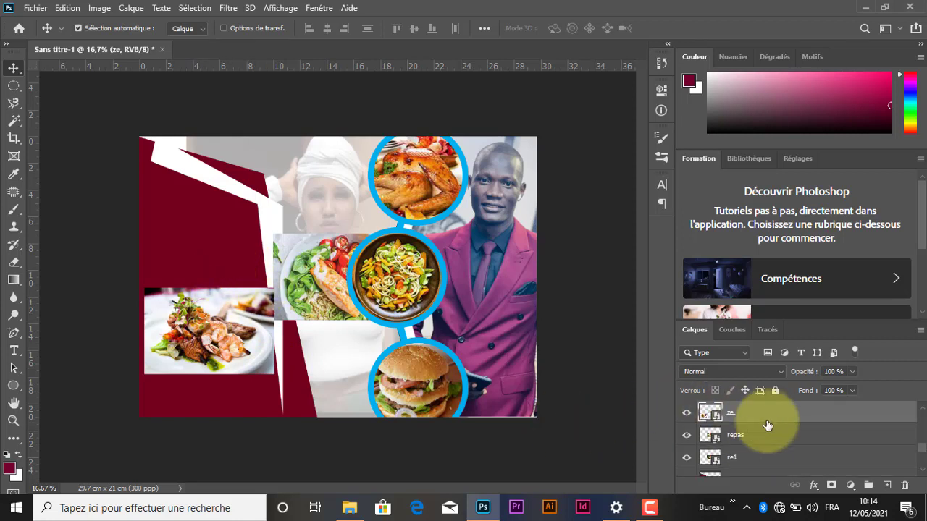
{"action": "left_click_drag", "start_coordinate": [774, 431], "coordinate": [758, 444]}
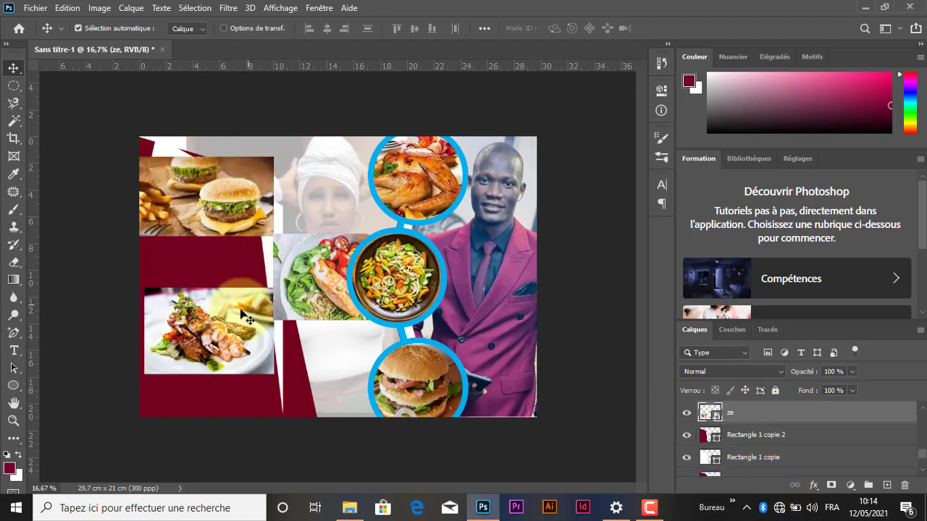
{"action": "mouse_move", "coordinate": [235, 330]}
{"action": "left_mouse_down"}
{"action": "mouse_move", "coordinate": [228, 360]}
{"action": "mouse_move", "coordinate": [224, 339]}
{"action": "left_mouse_up"}
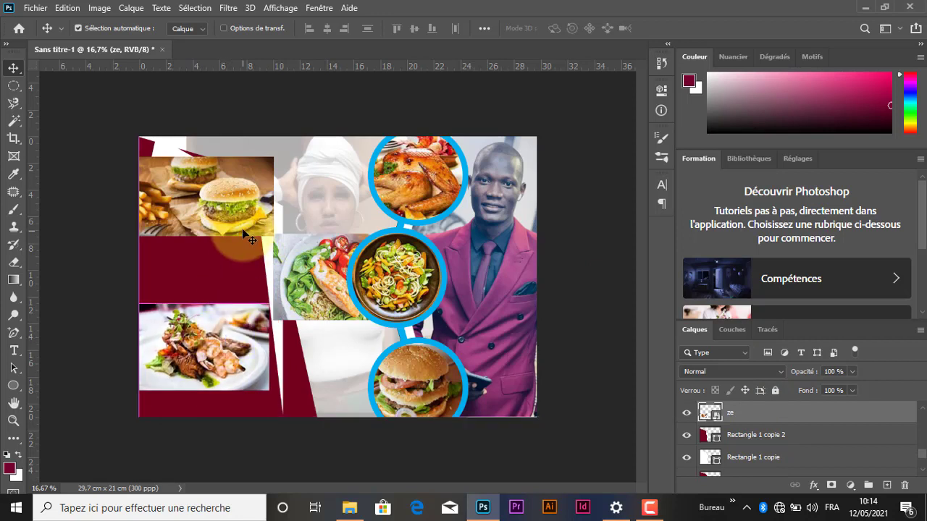
Step: Create a clipping mask that clips the shrimp dish photo (ze) to Rectangle 1 copie 2
{"action": "left_click", "coordinate": [766, 426]}
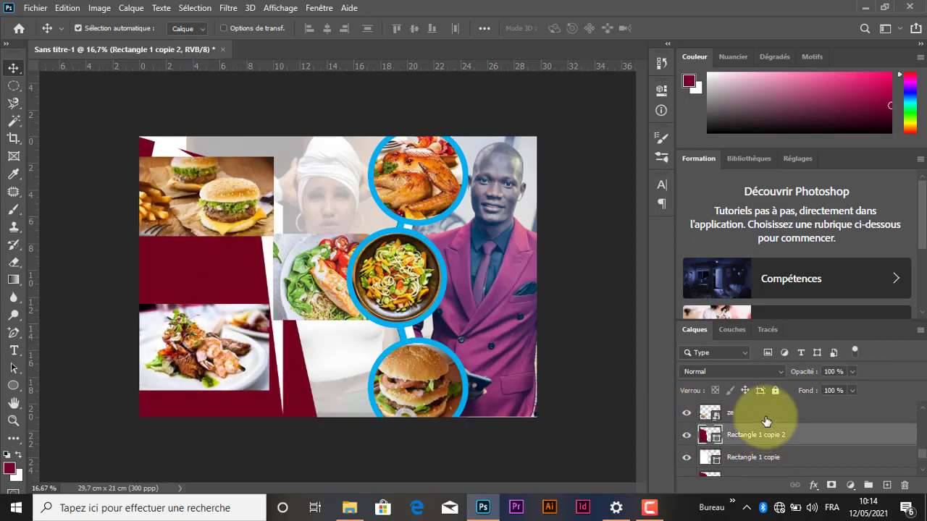
{"action": "left_click", "coordinate": [766, 418]}
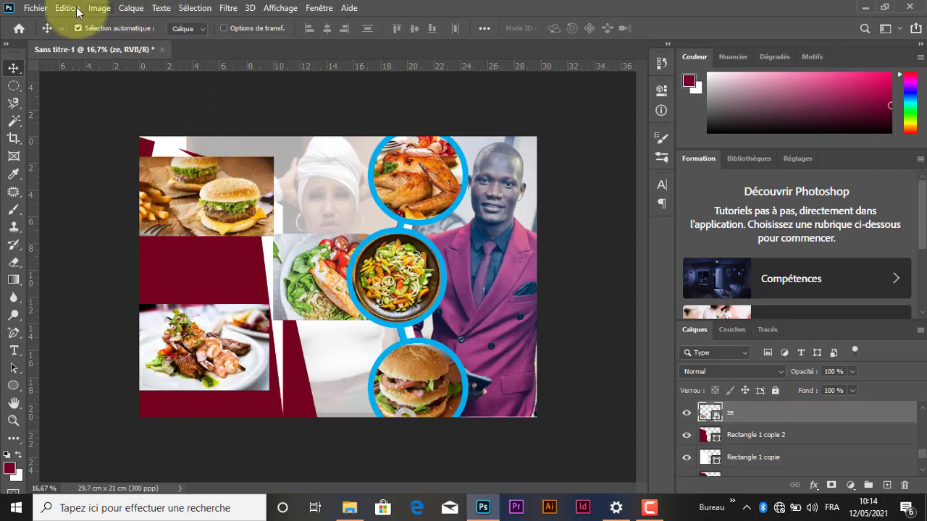
{"action": "left_click", "coordinate": [133, 8]}
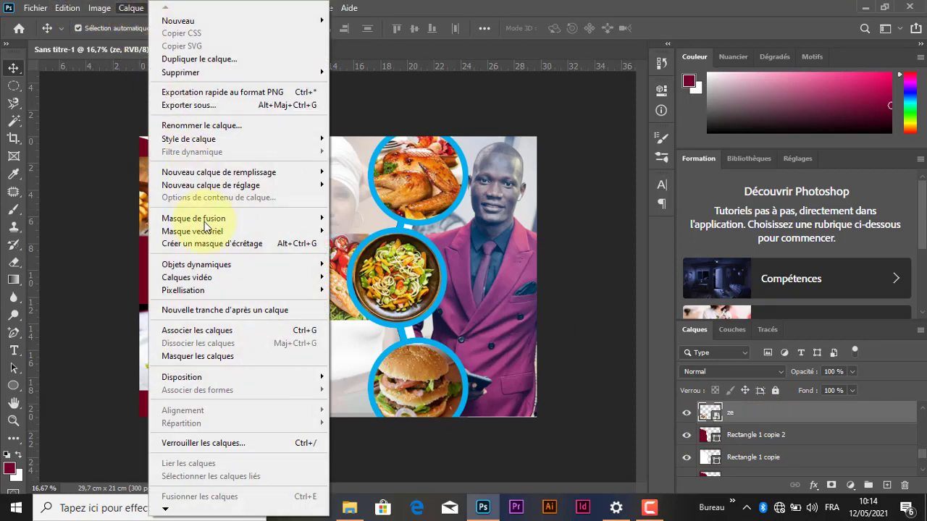
{"action": "left_click", "coordinate": [249, 244]}
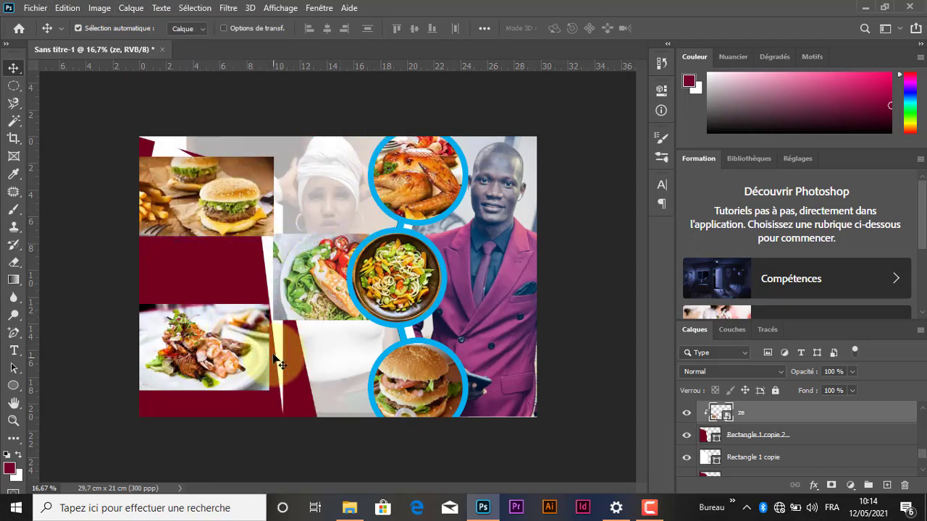
Step: Enlarge the shrimp dish photo (ze) to about 162 % and position it to fill the bottom of the red shape
{"action": "mouse_move", "coordinate": [217, 337]}
{"action": "left_mouse_down"}
{"action": "mouse_move", "coordinate": [236, 290]}
{"action": "mouse_move", "coordinate": [224, 346]}
{"action": "left_mouse_up"}
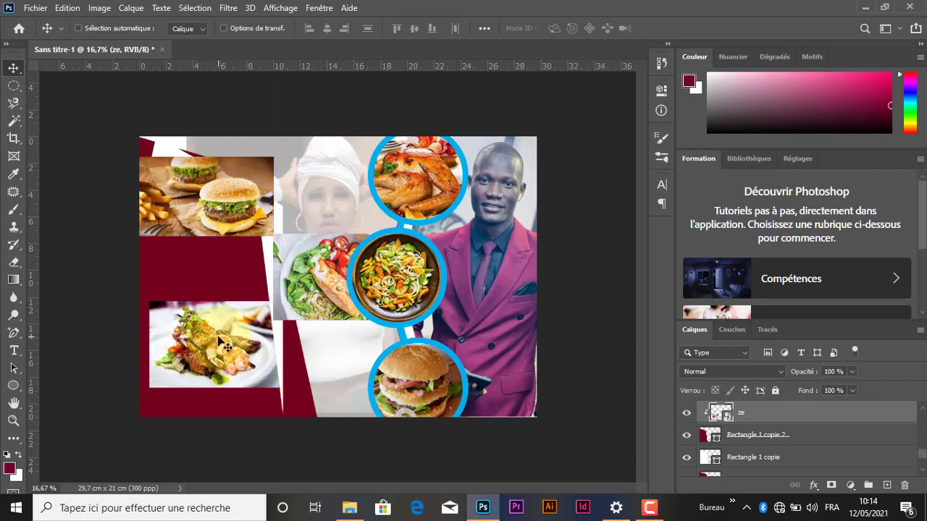
{"action": "key", "text": "ctrl+t"}
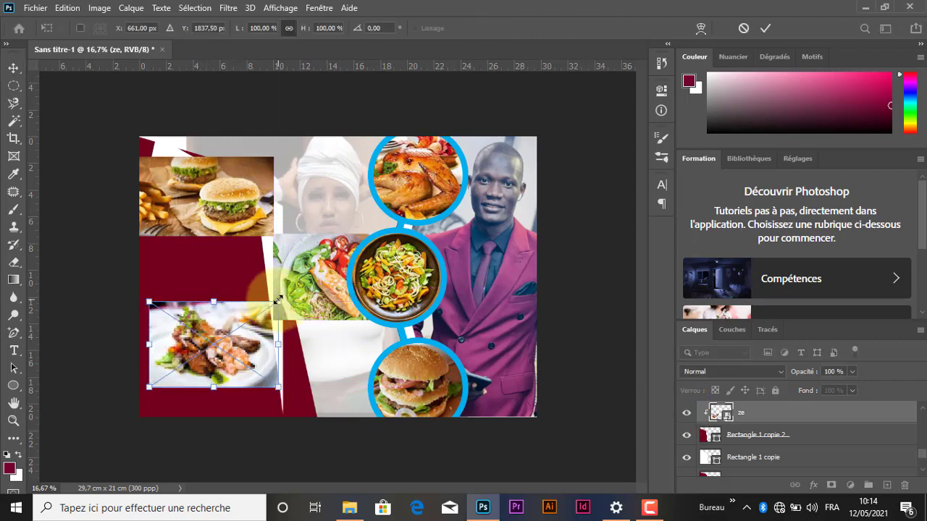
{"action": "left_click_drag", "start_coordinate": [278, 300], "coordinate": [320, 267]}
{"action": "left_click_drag", "start_coordinate": [219, 349], "coordinate": [219, 369]}
{"action": "left_click", "coordinate": [765, 28]}
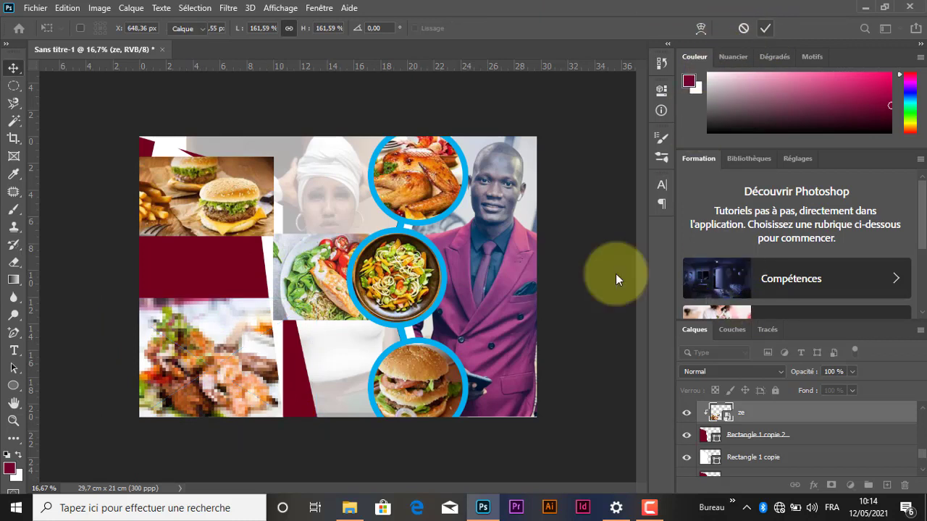
Step: Move the burger photo (h1) down over the red shape and clip its layer directly above Rectangle 1 copie 2
{"action": "left_click_drag", "start_coordinate": [216, 206], "coordinate": [216, 243]}
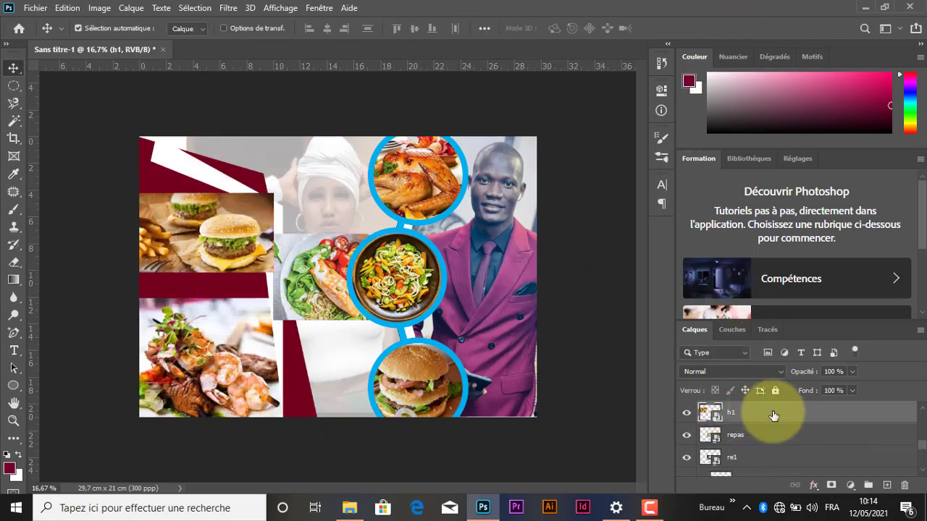
{"action": "mouse_move", "coordinate": [773, 415]}
{"action": "left_mouse_down"}
{"action": "mouse_move", "coordinate": [784, 480]}
{"action": "mouse_move", "coordinate": [775, 433]}
{"action": "left_mouse_up"}
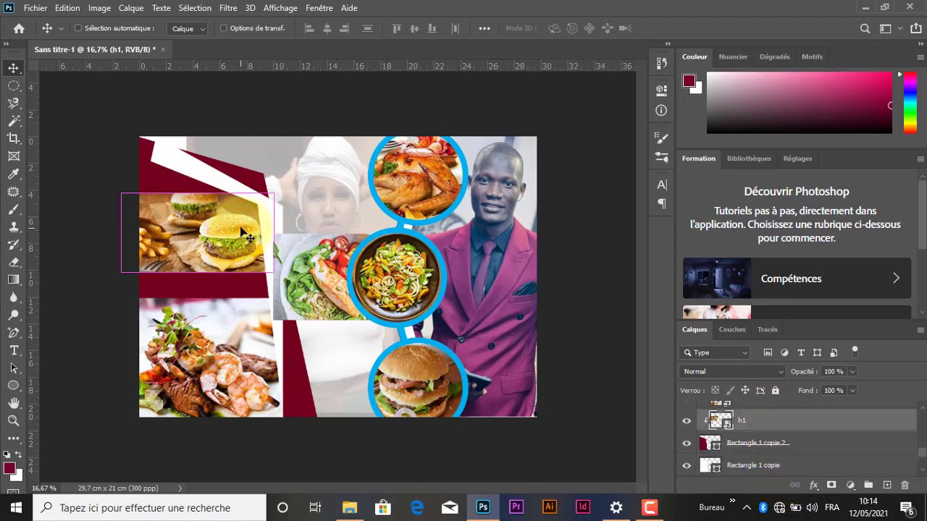
Step: Enlarge the burger photo (h1) to about 167 % and position it above the shrimp dish inside the red shape
{"action": "key", "text": "ctrl+t"}
{"action": "left_click_drag", "start_coordinate": [274, 193], "coordinate": [309, 149]}
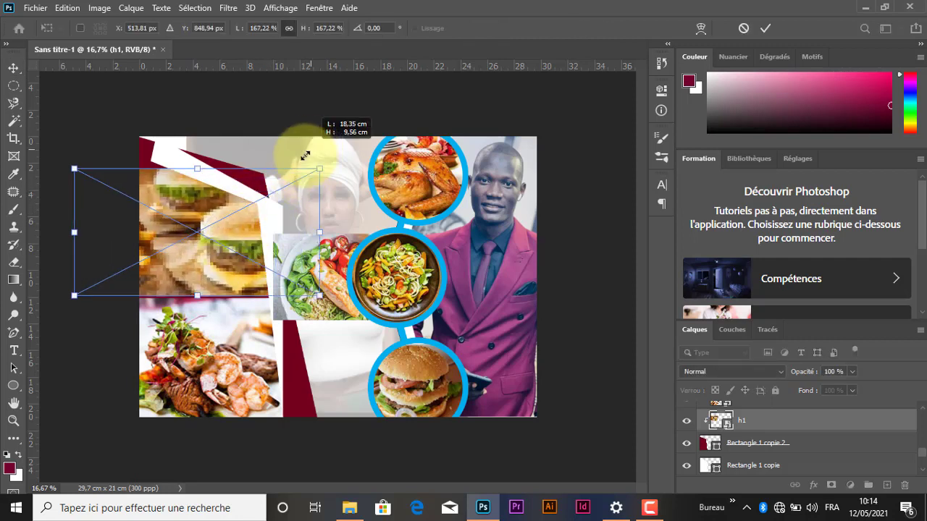
{"action": "left_click_drag", "start_coordinate": [222, 232], "coordinate": [222, 245]}
{"action": "left_click_drag", "start_coordinate": [222, 237], "coordinate": [223, 220]}
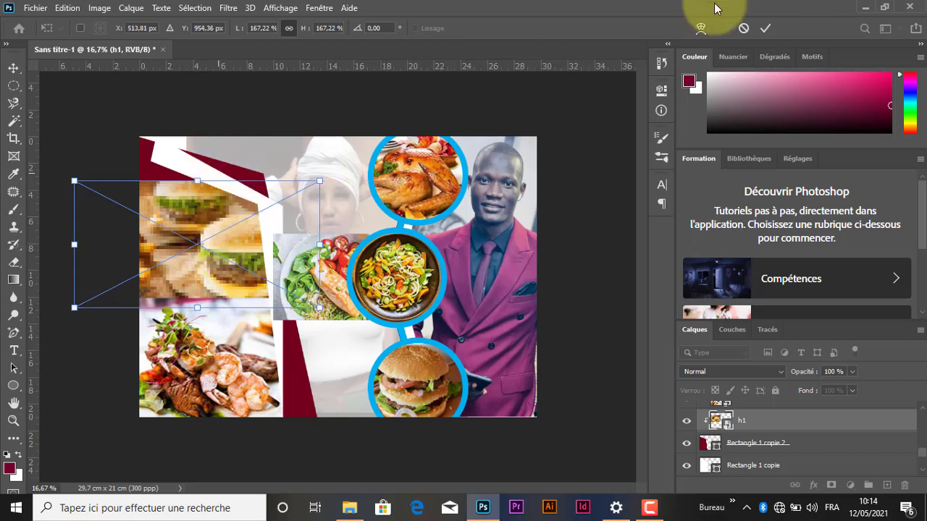
{"action": "left_click", "coordinate": [765, 28]}
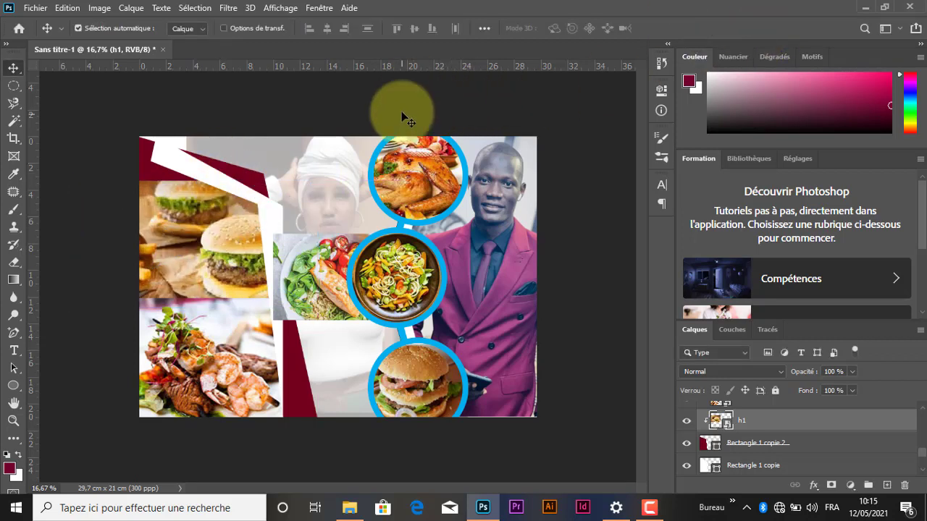
Step: Delete the unused food photos repas and re1 from the design
{"action": "left_click_drag", "start_coordinate": [334, 271], "coordinate": [323, 223]}
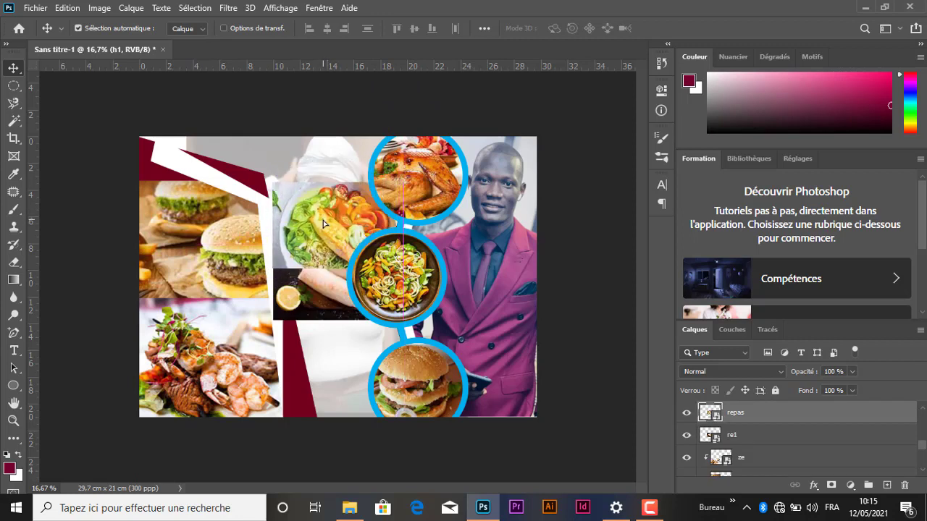
{"action": "key", "text": "Delete"}
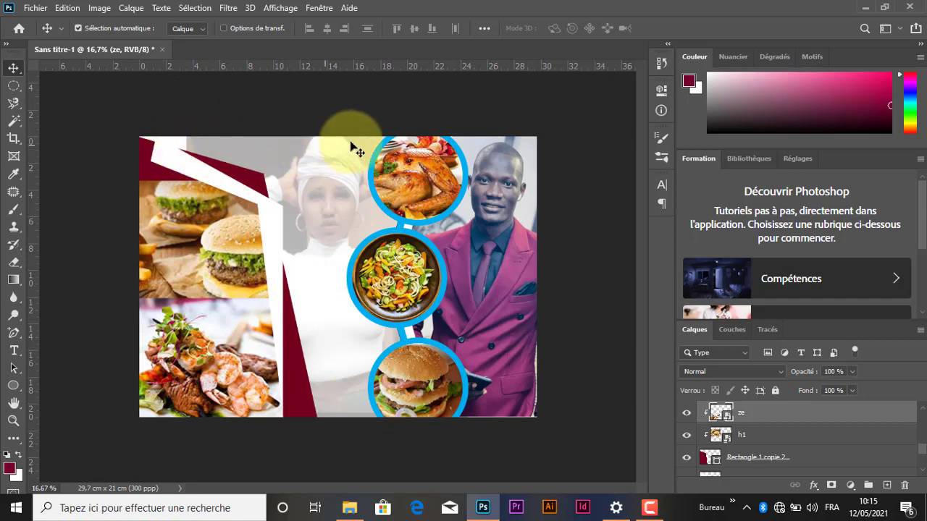
Step: Place the LOGO-SMS-PUB PDF from the LOGOSMS folder in Images into the Photoshop design
{"action": "left_click", "coordinate": [349, 508]}
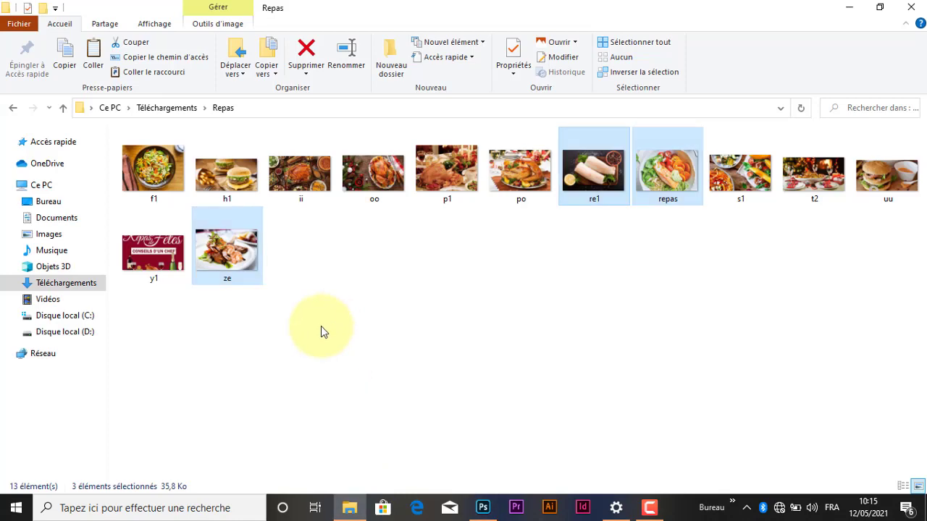
{"action": "left_click", "coordinate": [61, 283]}
{"action": "left_click", "coordinate": [48, 234]}
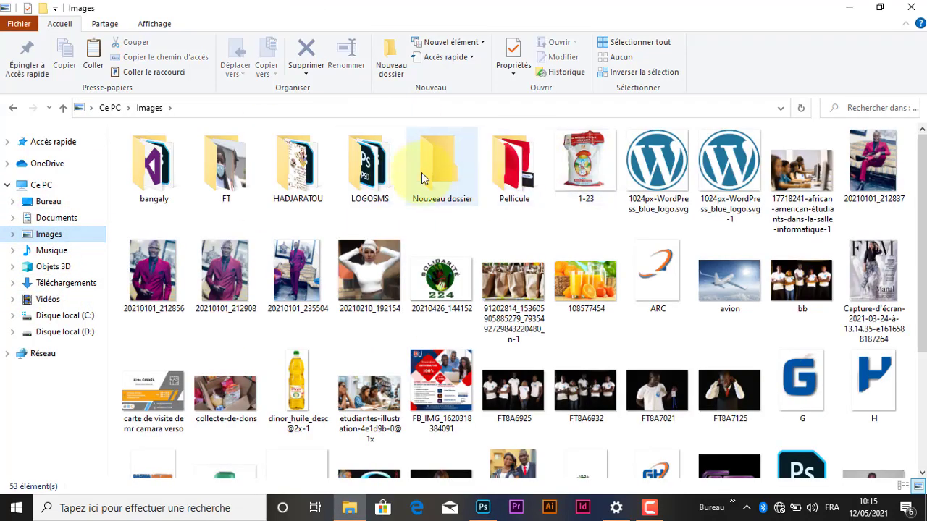
{"action": "double_click", "coordinate": [370, 168]}
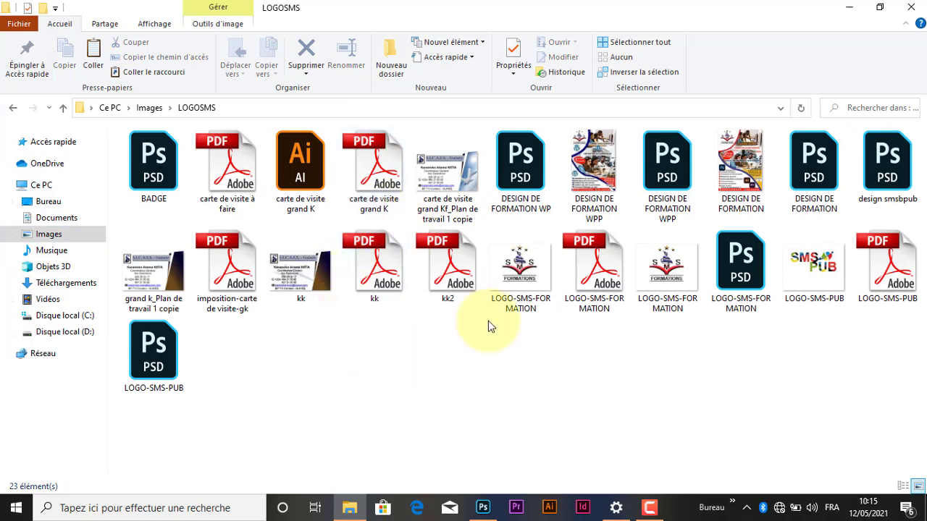
{"action": "left_click", "coordinate": [810, 262]}
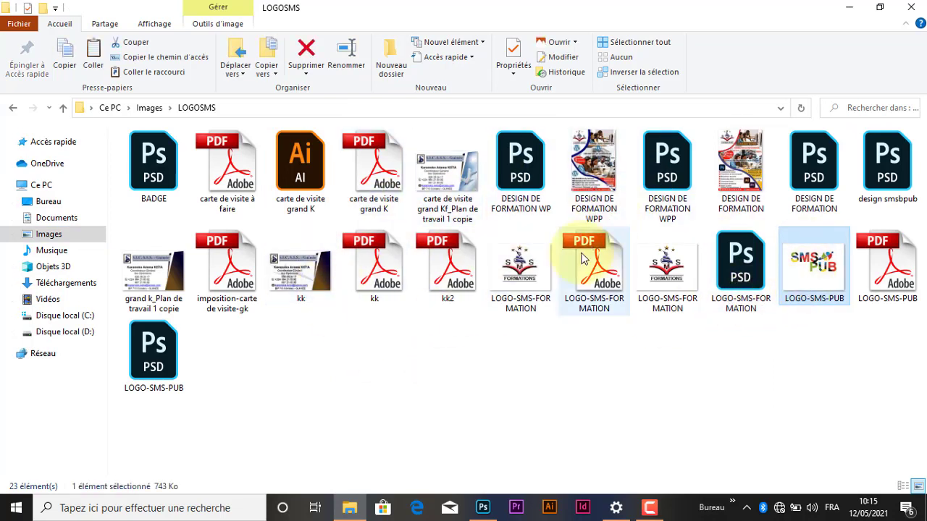
{"action": "left_click_drag", "start_coordinate": [818, 260], "coordinate": [518, 434]}
{"action": "left_click_drag", "start_coordinate": [887, 264], "coordinate": [305, 184]}
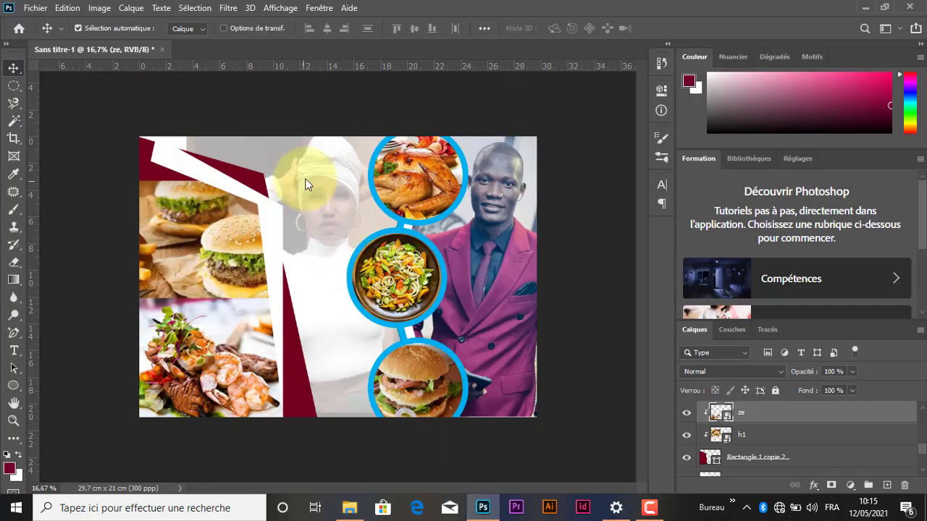
Step: Scale the SMS PUB logo to about 69 % and position it near the upper edge, between the burger photo and the chicken circle
{"action": "left_click_drag", "start_coordinate": [393, 139], "coordinate": [409, 224]}
{"action": "left_click_drag", "start_coordinate": [339, 250], "coordinate": [286, 156]}
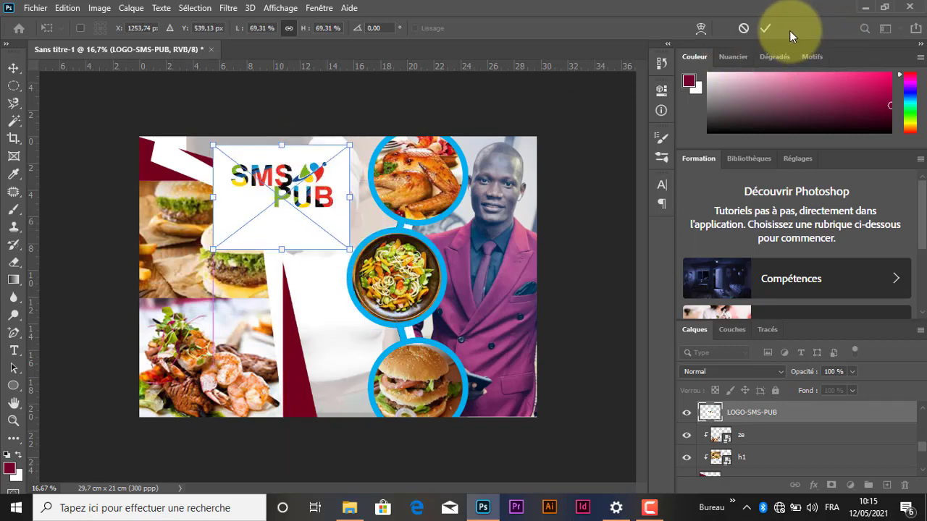
{"action": "left_click", "coordinate": [765, 27]}
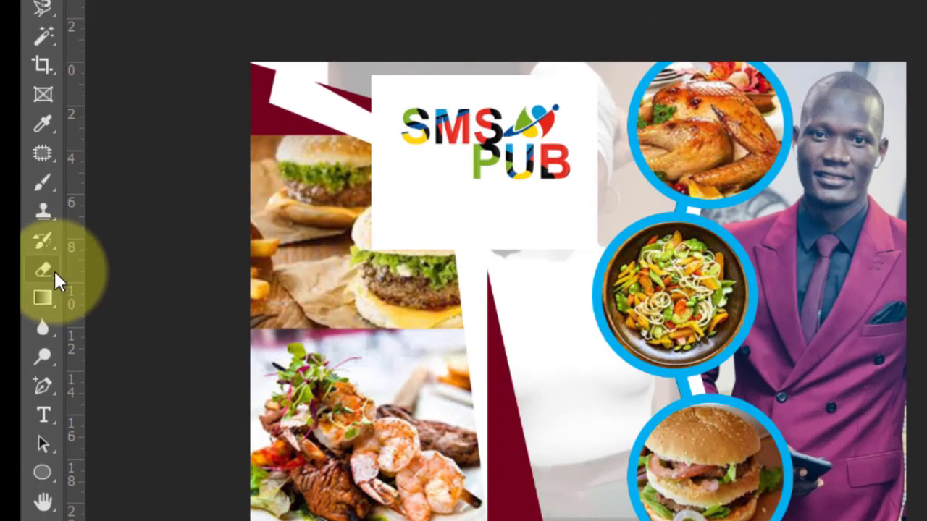
Step: Erase the white background around the SMS PUB logo and inside its letters with the Magic Eraser
{"action": "right_click", "coordinate": [54, 269]}
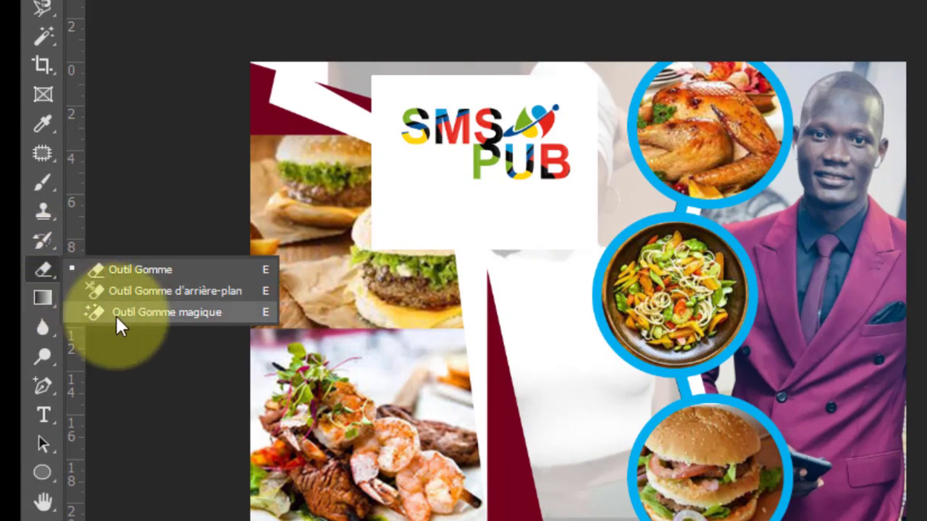
{"action": "left_click", "coordinate": [142, 312]}
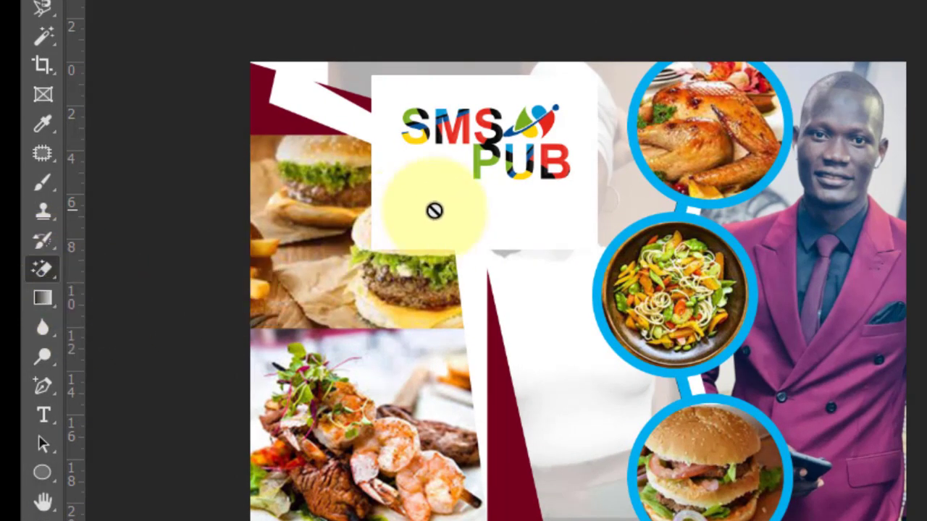
{"action": "left_click", "coordinate": [434, 209]}
{"action": "left_click", "coordinate": [755, 177]}
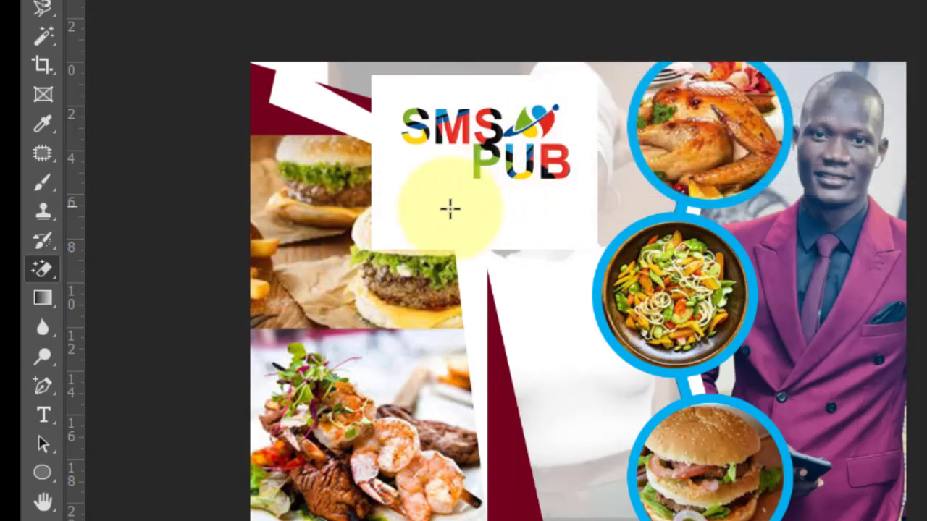
{"action": "left_click", "coordinate": [485, 189]}
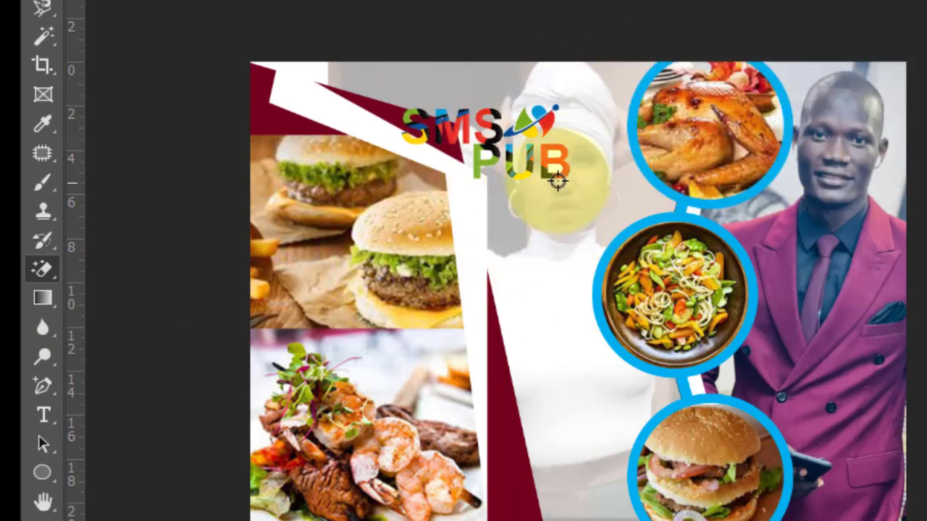
{"action": "scroll", "coordinate": [557, 181], "scroll_direction": "up", "scroll_amount": 3}
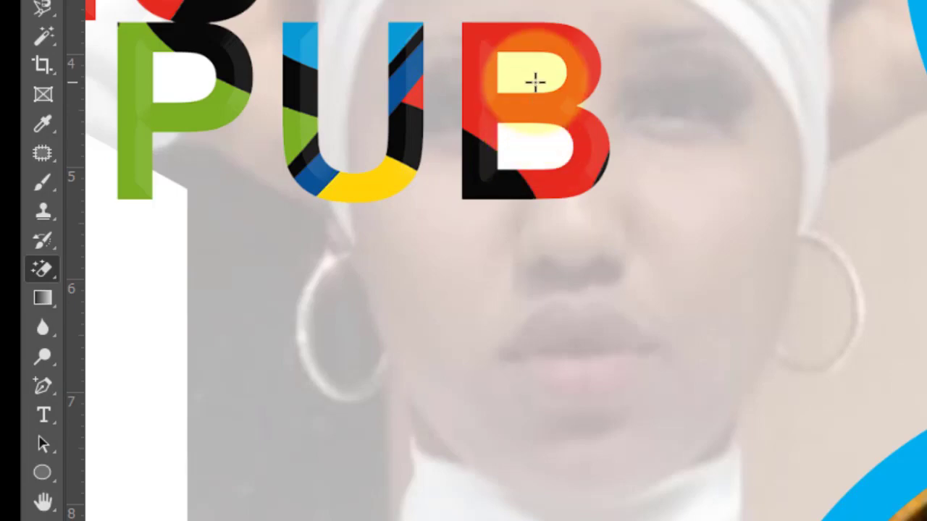
{"action": "scroll", "coordinate": [554, 151], "scroll_direction": "down", "scroll_amount": 2}
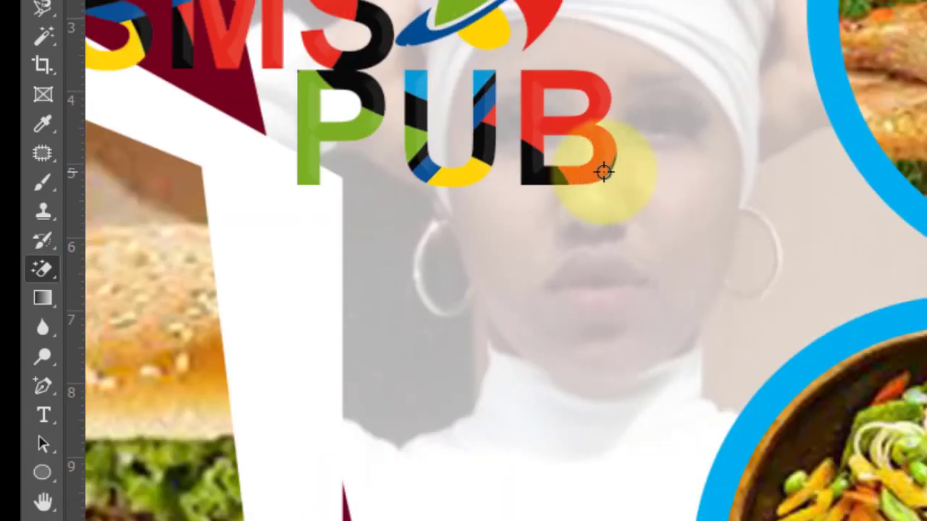
{"action": "scroll", "coordinate": [604, 172], "scroll_direction": "down", "scroll_amount": 3}
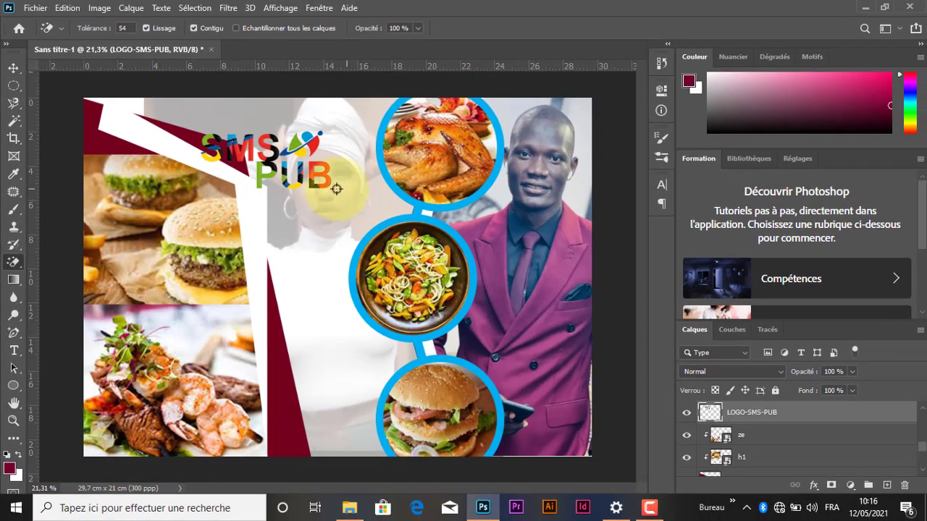
Step: Move the SMS PUB logo into the upper-left corner of the design, above the burger photo
{"action": "left_click", "coordinate": [13, 67]}
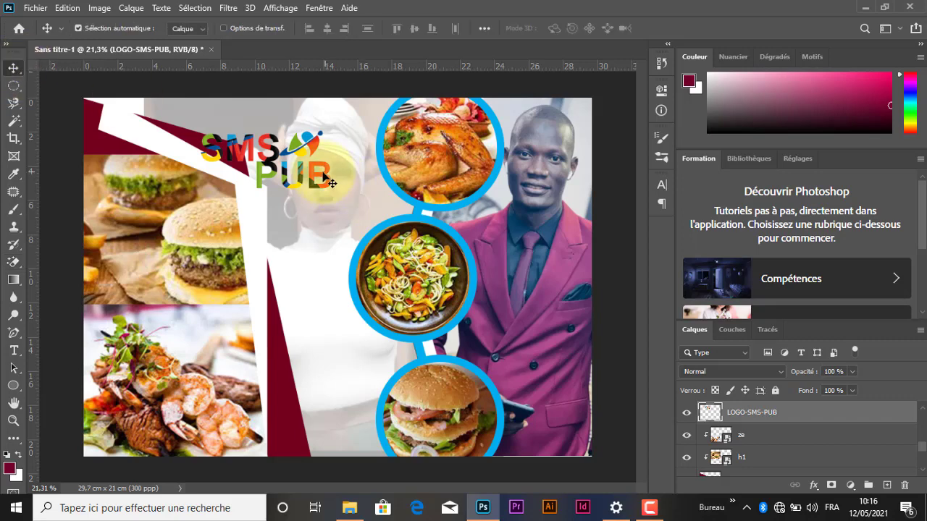
{"action": "left_click_drag", "start_coordinate": [323, 178], "coordinate": [210, 147]}
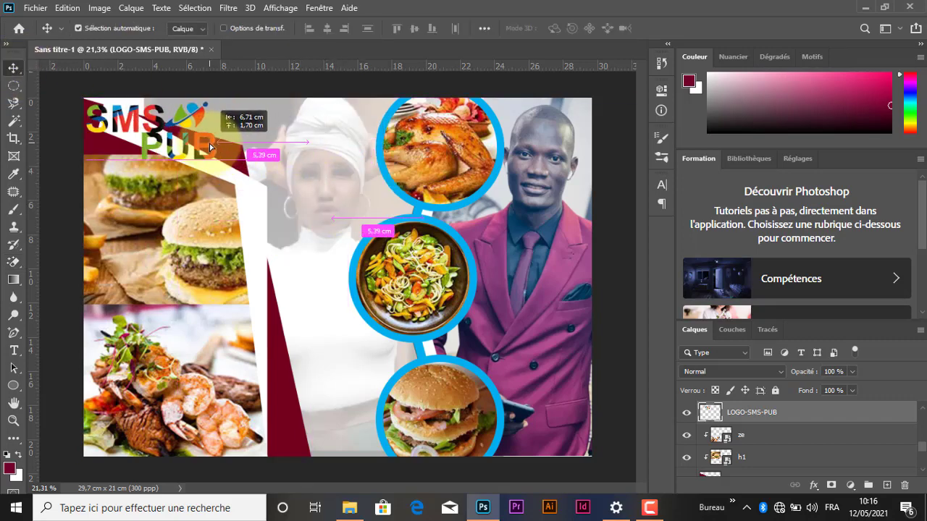
{"action": "scroll", "coordinate": [353, 135], "scroll_direction": "down", "scroll_amount": 3}
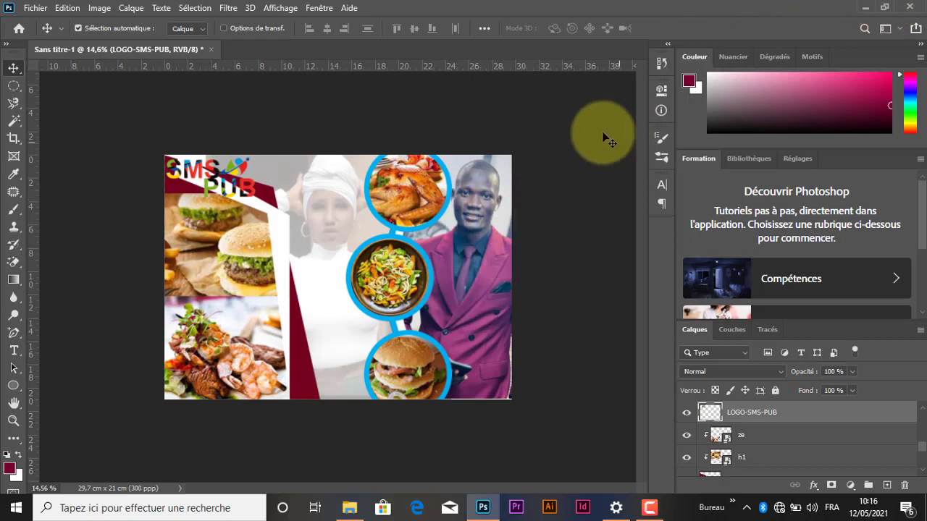
Step: Minimize the Photoshop and File Explorer windows to show the desktop
{"action": "left_click", "coordinate": [866, 8]}
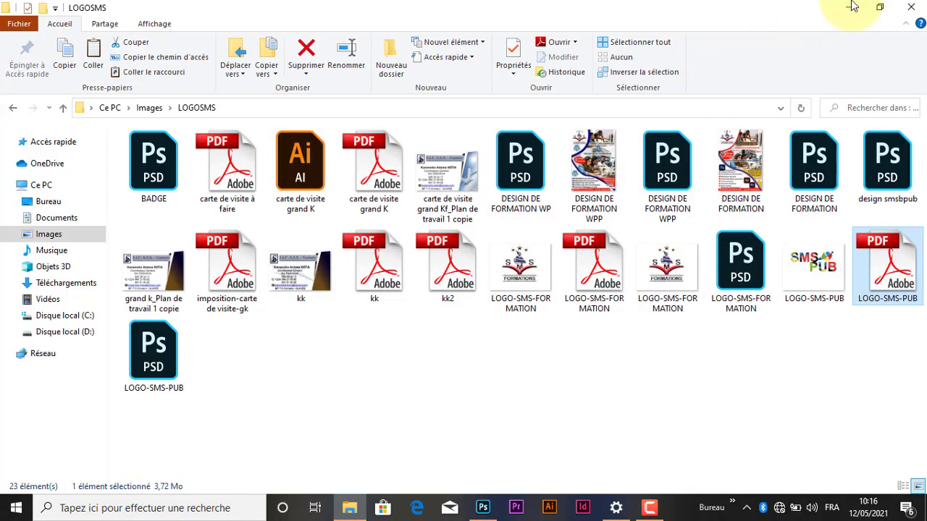
{"action": "left_click", "coordinate": [844, 9]}
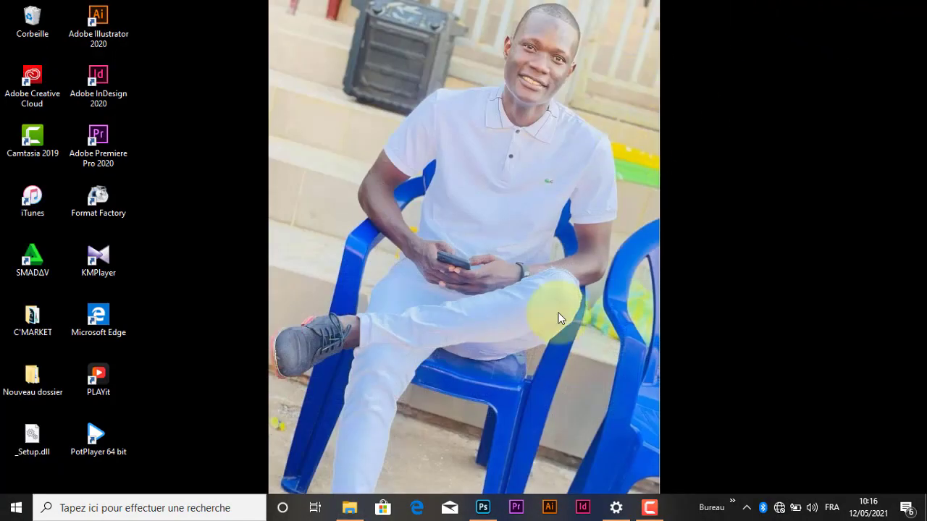